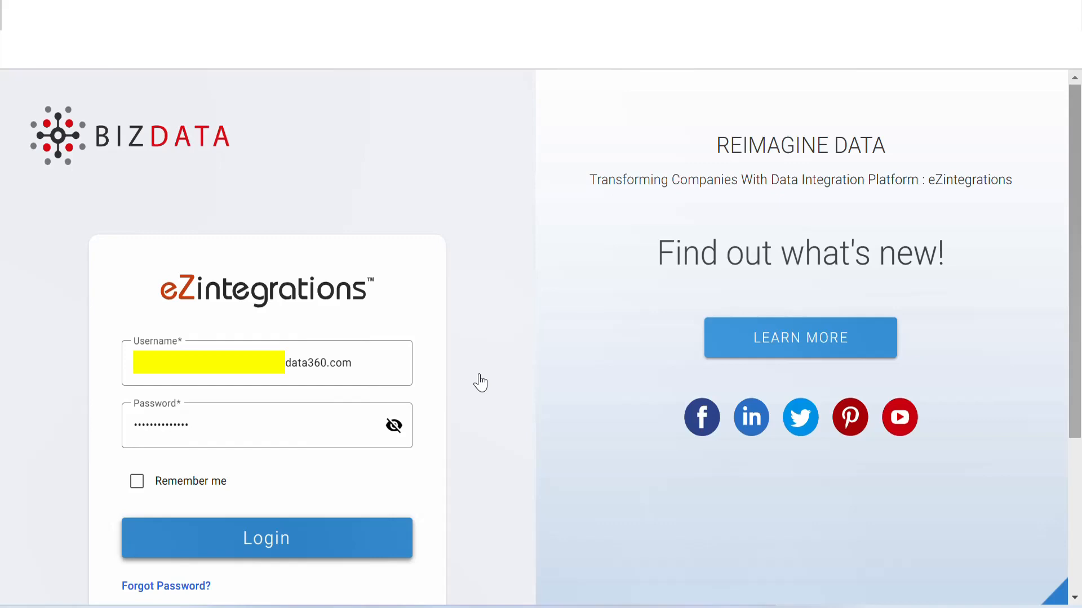
- Log in to eZintegrations and start adding a new integration bridge
{"action": "left_click", "coordinate": [267, 558]}
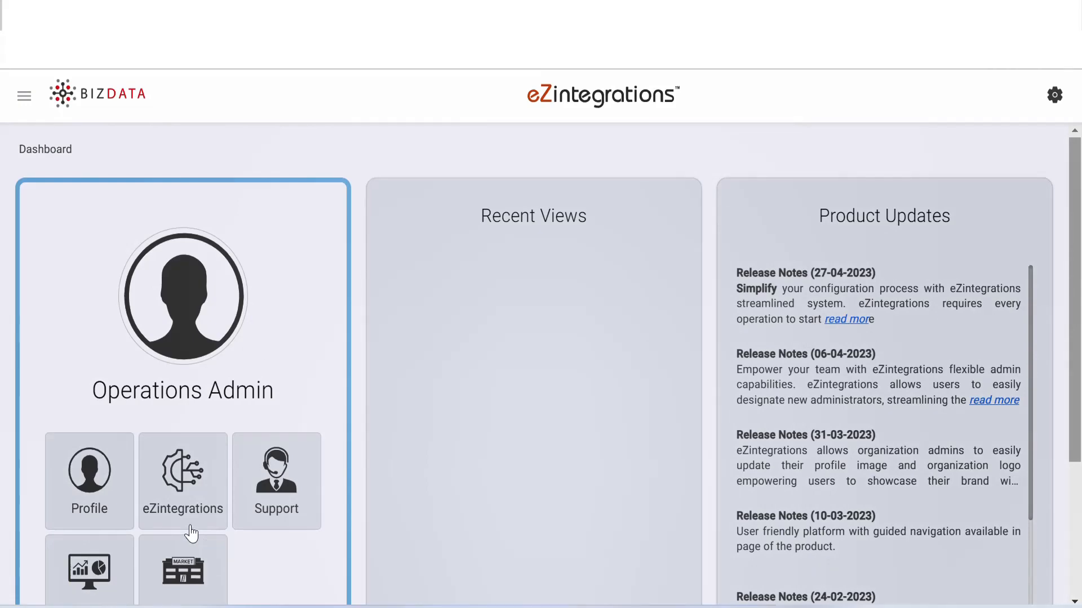
{"action": "left_click", "coordinate": [191, 534]}
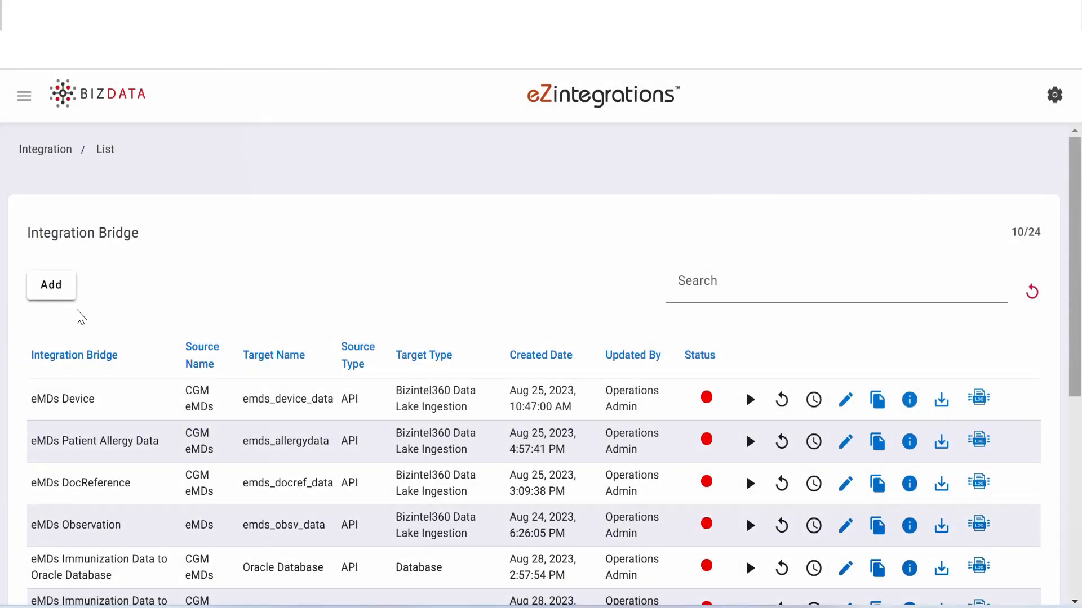
{"action": "left_click", "coordinate": [51, 296]}
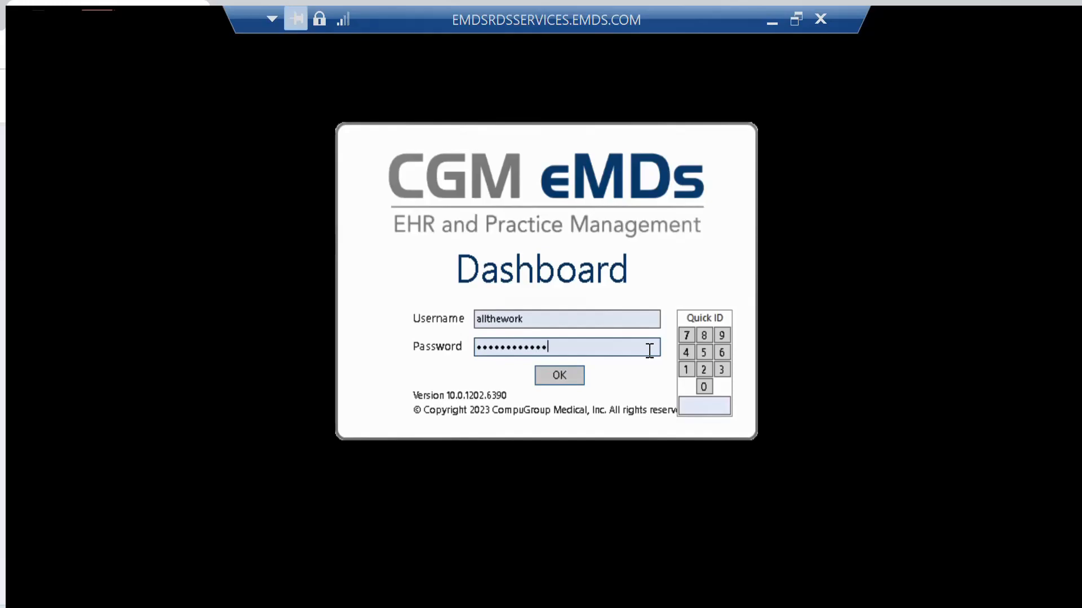
- Switch to the CGM eMDs remote session and submit the Dashboard sign-in
{"action": "key", "text": "Return"}
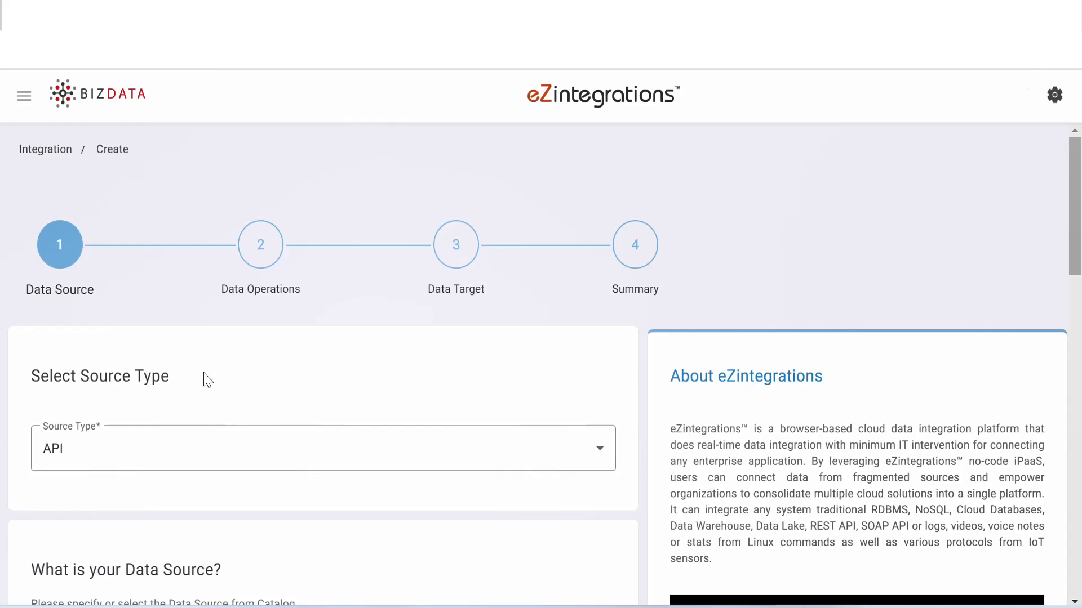
- Set the source type to API and choose CGM eMDs as the data source product
{"action": "left_click", "coordinate": [171, 455]}
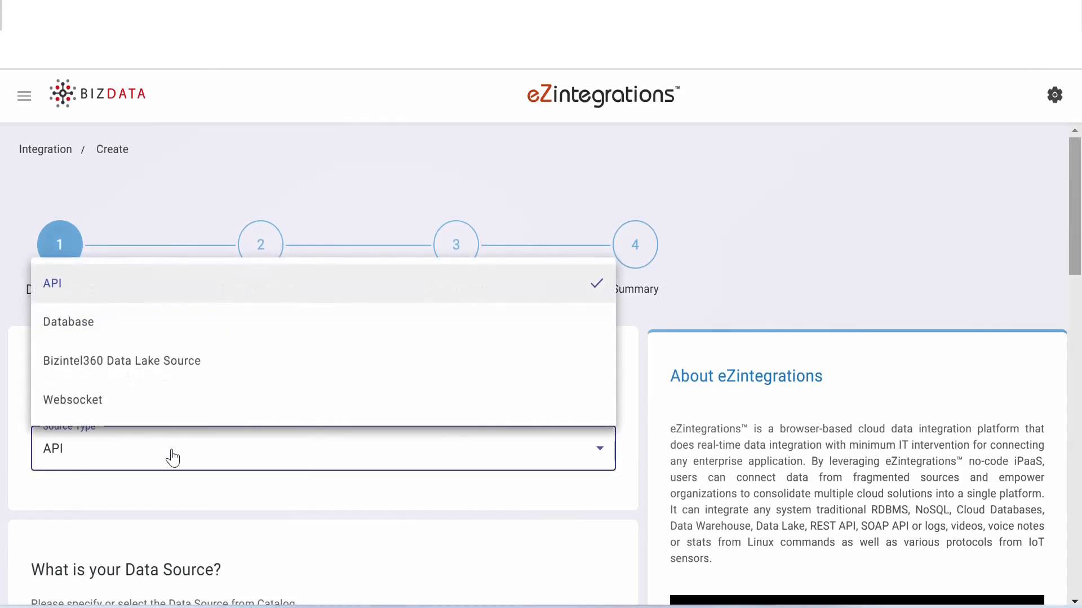
{"action": "left_click", "coordinate": [154, 295]}
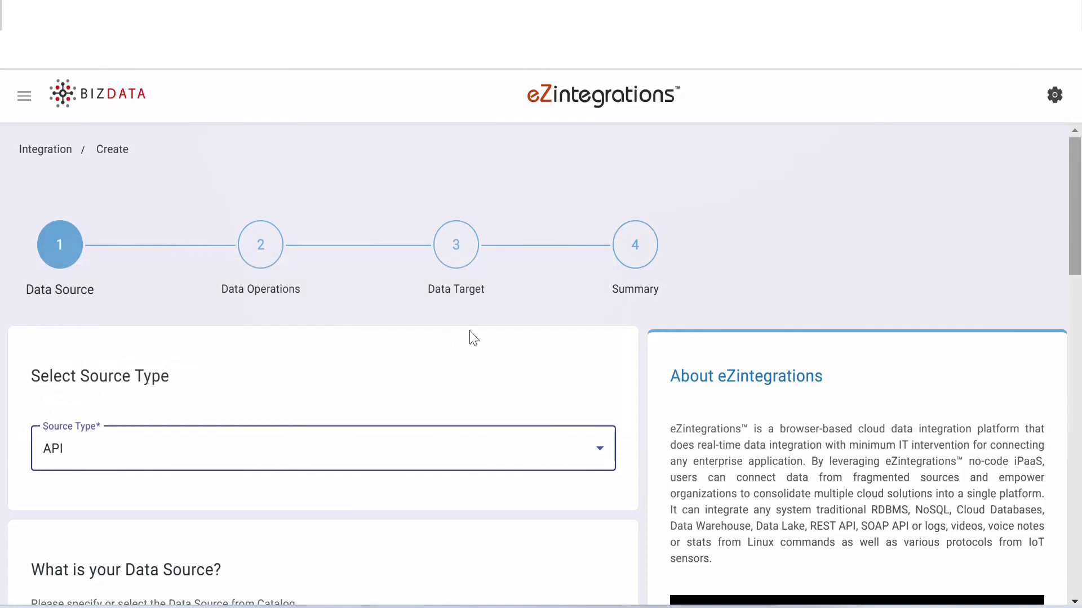
{"action": "left_click_drag", "start_coordinate": [1078, 193], "coordinate": [1080, 304]}
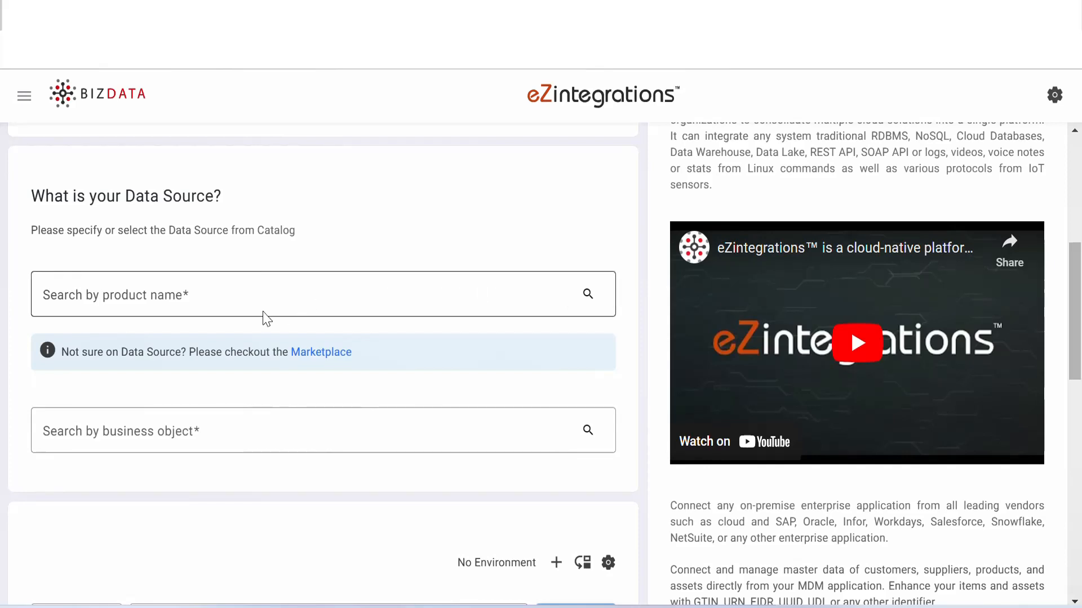
{"action": "left_click", "coordinate": [73, 300]}
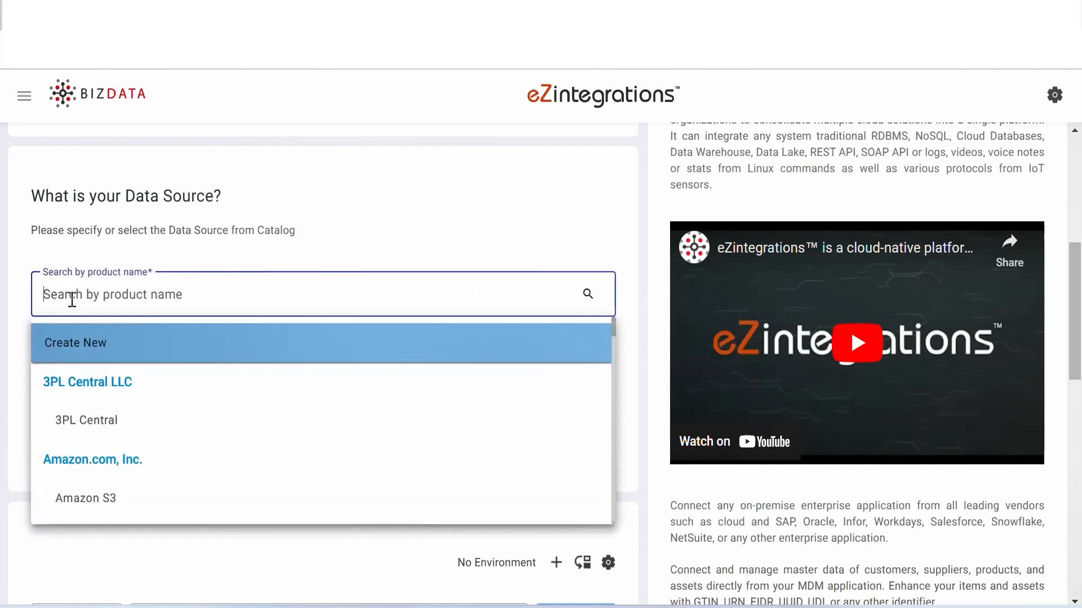
{"action": "type", "text": "em"}
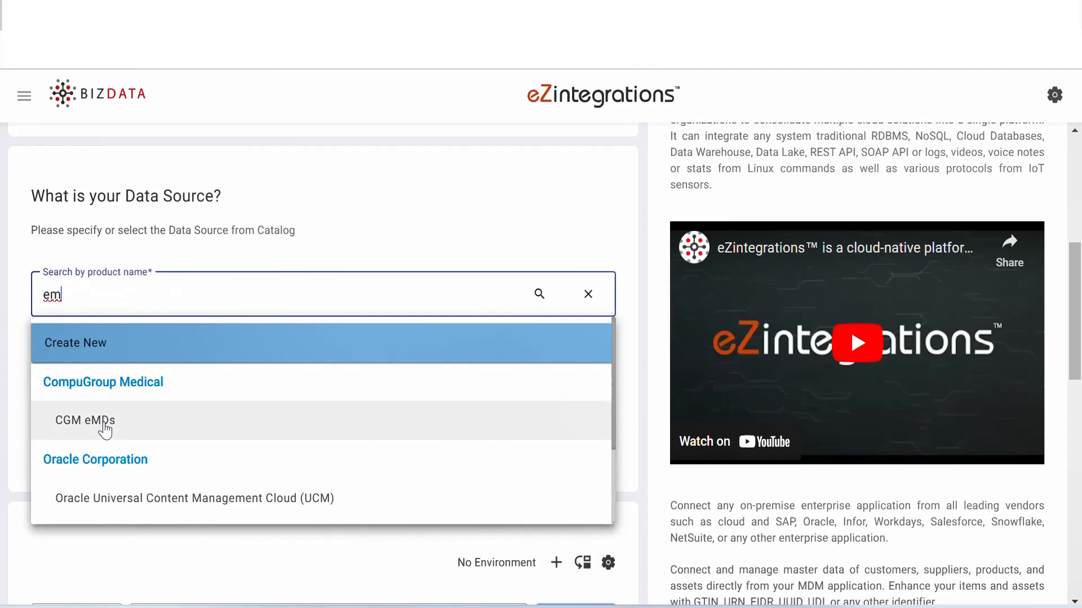
{"action": "left_click", "coordinate": [107, 429]}
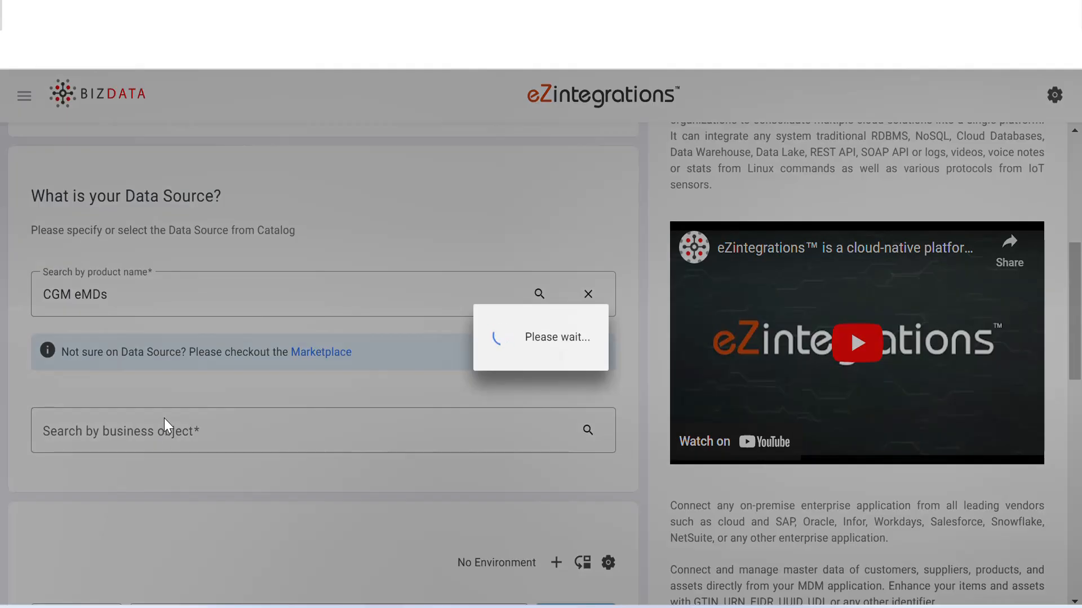
- Choose Care Plan (Version: R4) (Method: GET) as the source's business object
{"action": "left_click", "coordinate": [119, 434]}
{"action": "type", "text": "c"}
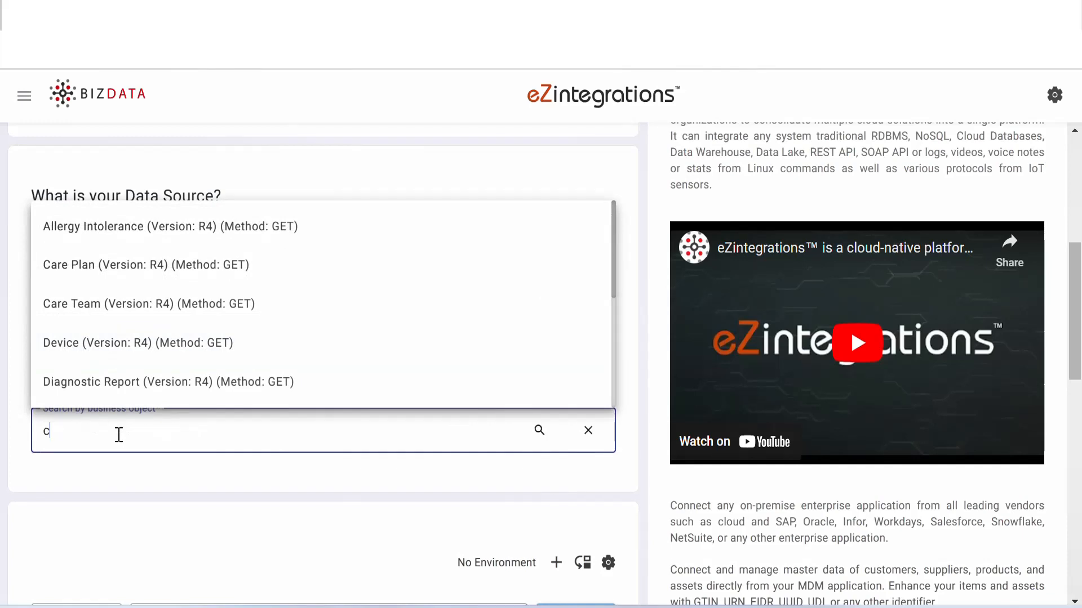
{"action": "type", "text": "are"}
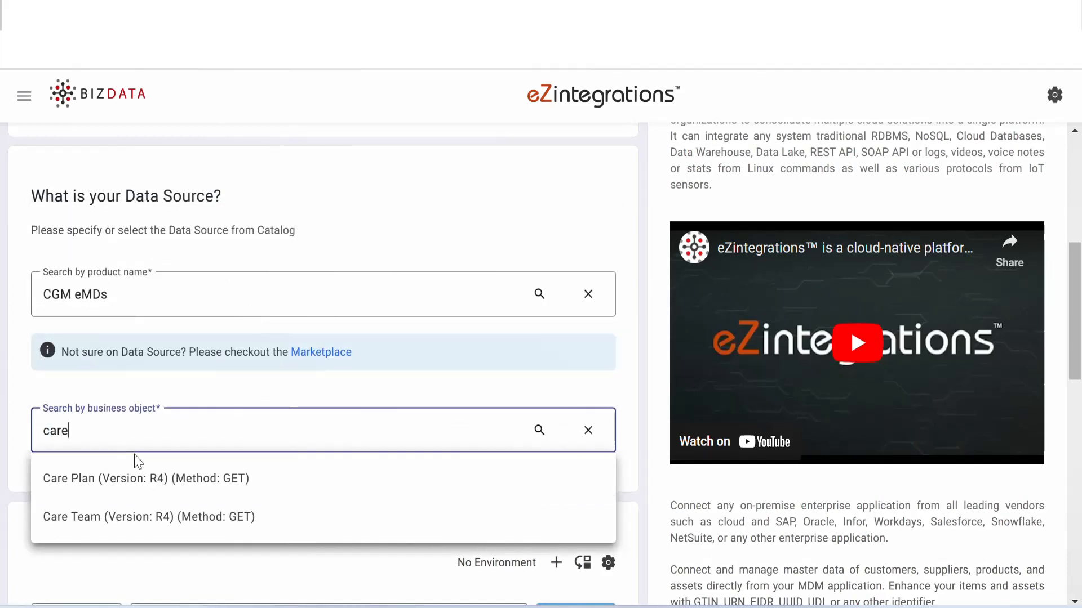
{"action": "left_click", "coordinate": [145, 476]}
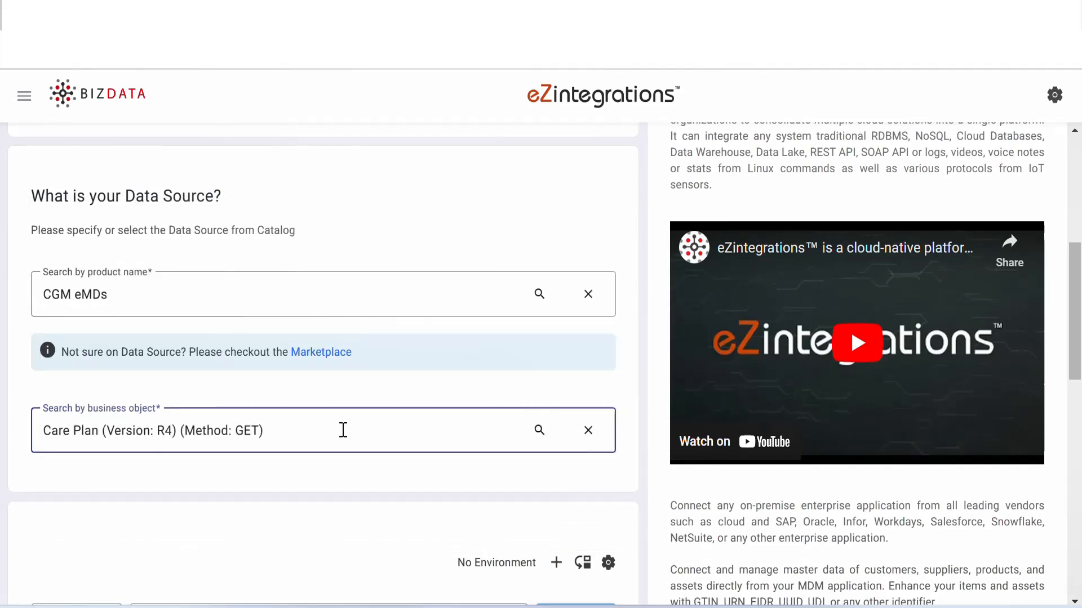
- Select OAuth 2.0 as the authorization type of the Care Plan request and review its refresh token settings
{"action": "left_click_drag", "start_coordinate": [1077, 305], "coordinate": [1079, 433]}
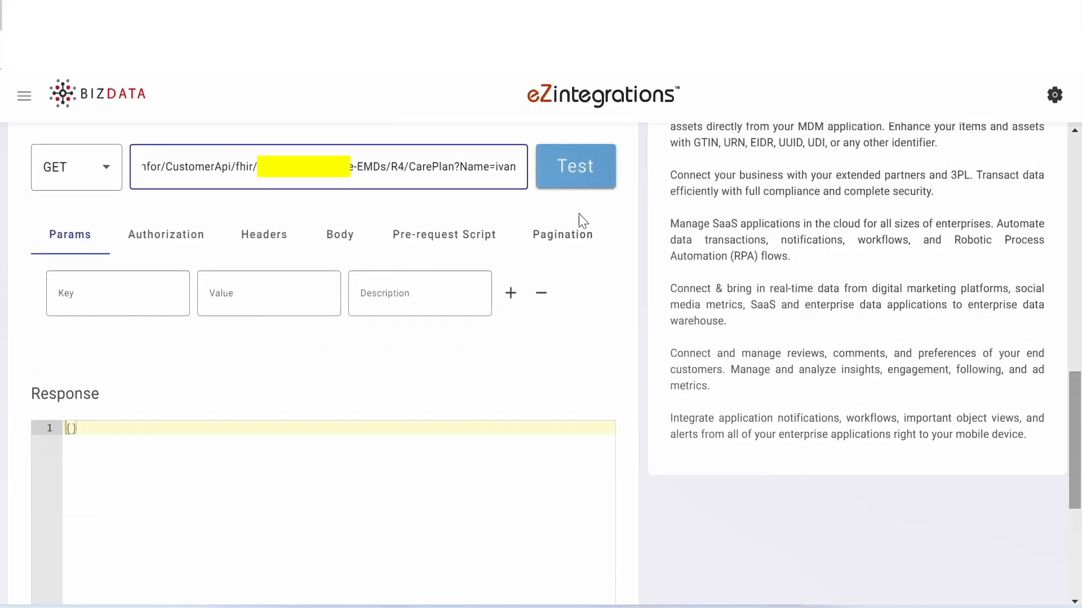
{"action": "left_click", "coordinate": [169, 248]}
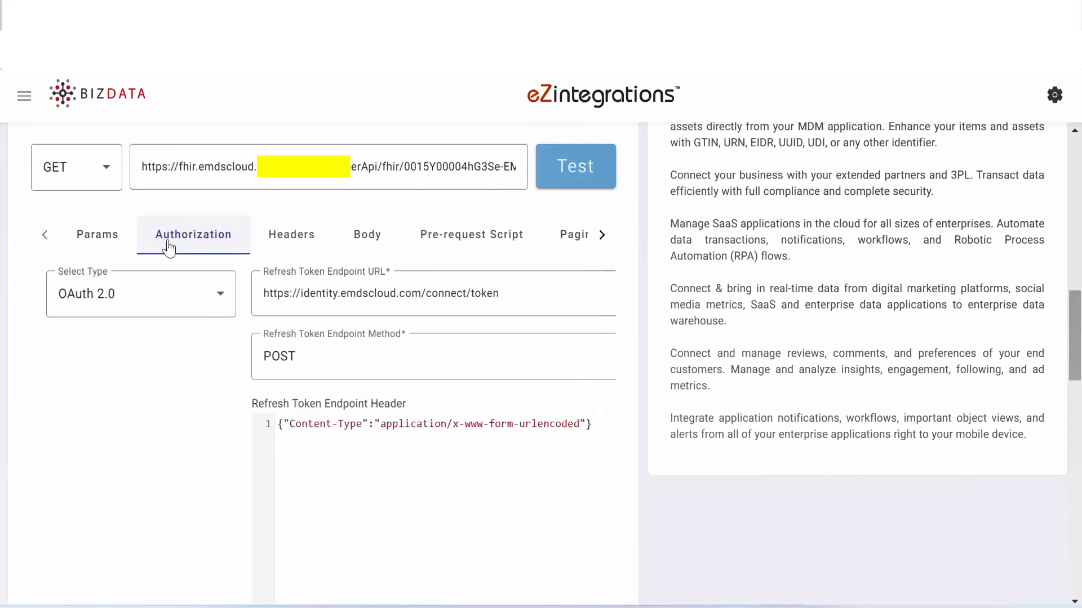
{"action": "left_click", "coordinate": [216, 304]}
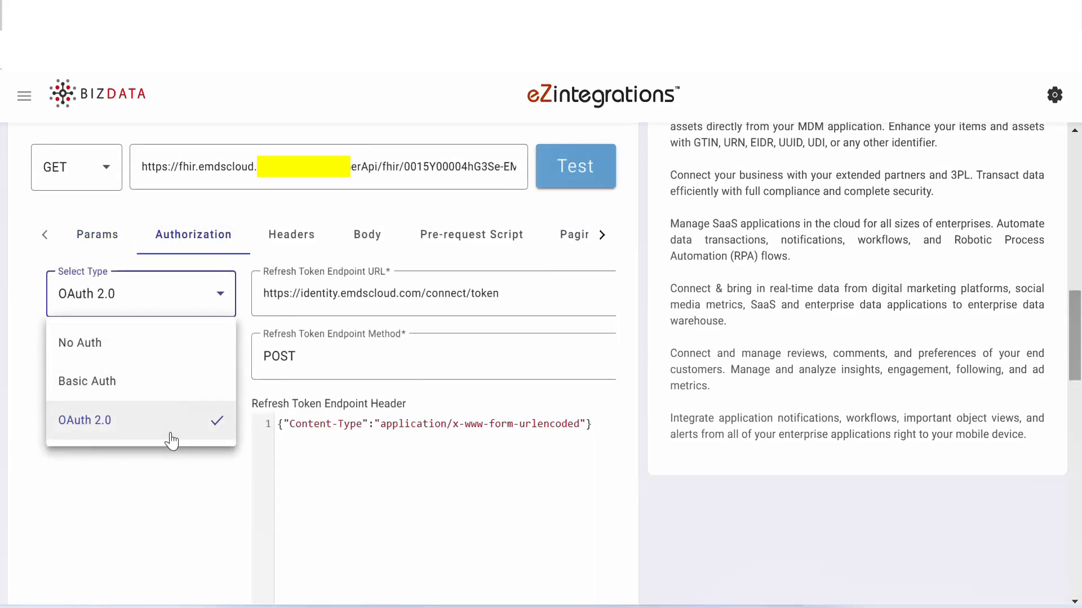
{"action": "left_click", "coordinate": [170, 438]}
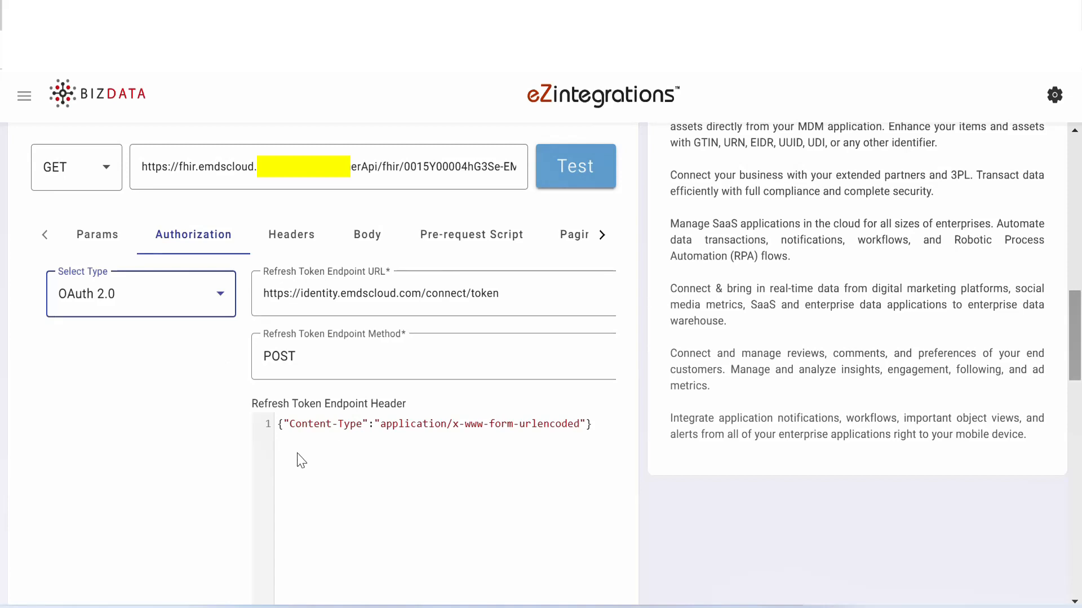
{"action": "scroll", "coordinate": [932, 469], "scroll_direction": "down", "scroll_amount": 10}
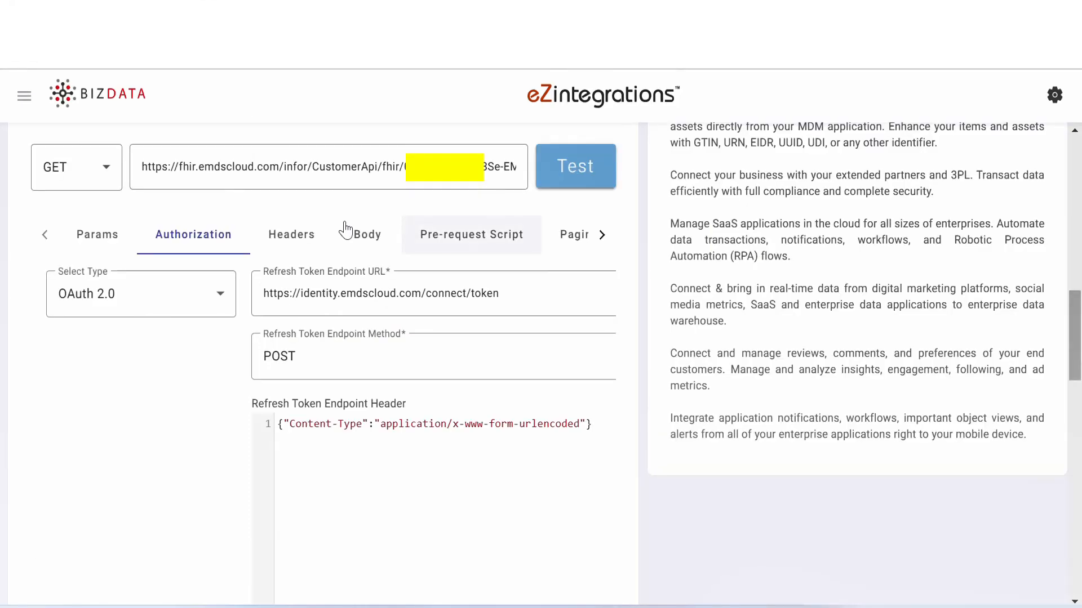
- Check the Care Plan request's headers, then test the request and look through its response
{"action": "left_click", "coordinate": [303, 238]}
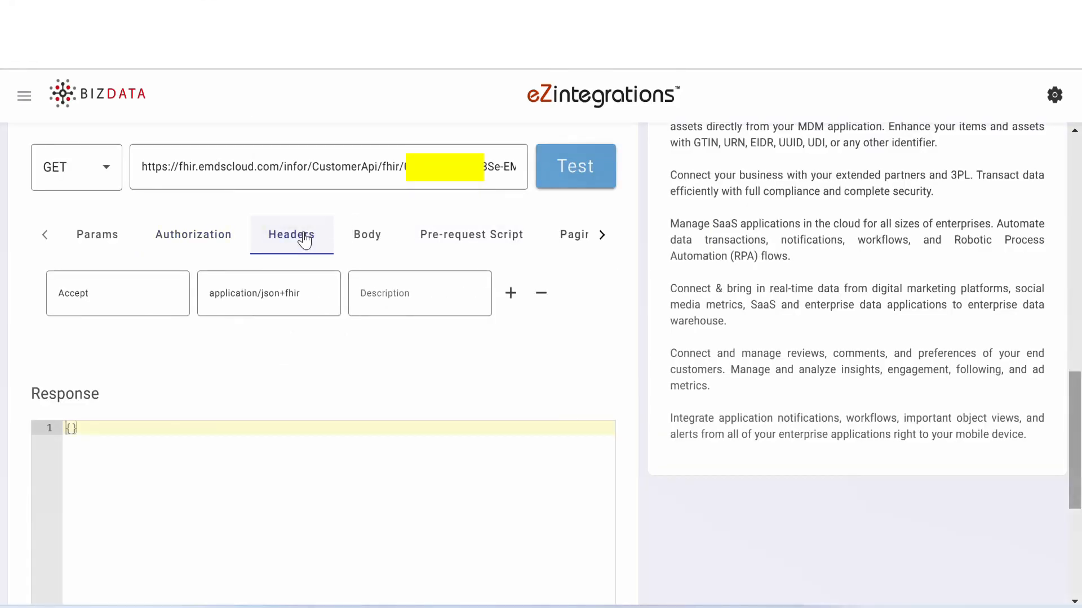
{"action": "left_click", "coordinate": [564, 183]}
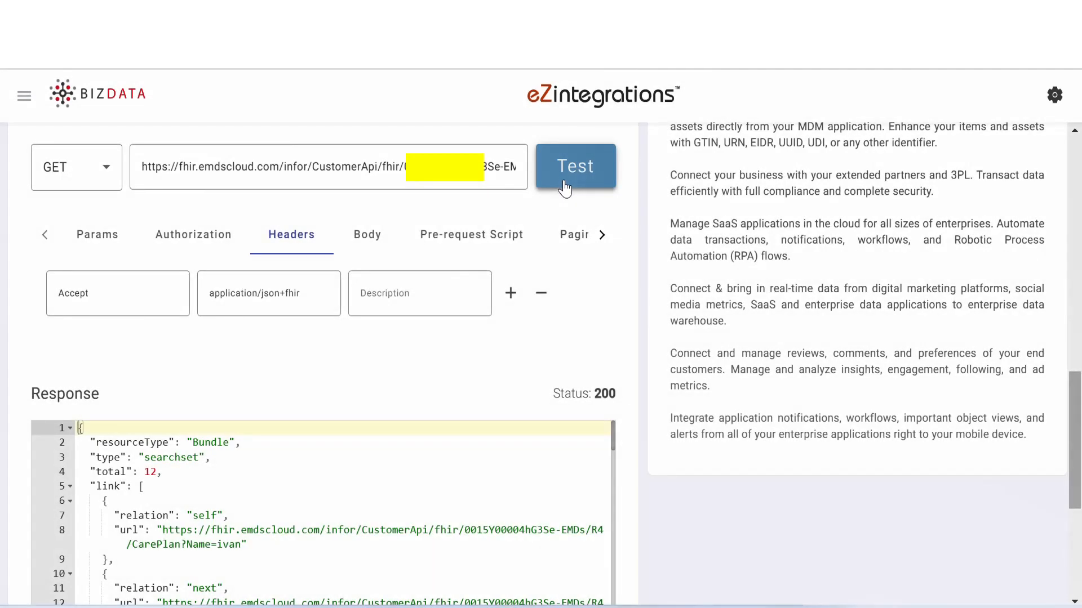
{"action": "scroll", "coordinate": [734, 506], "scroll_direction": "down", "scroll_amount": 3}
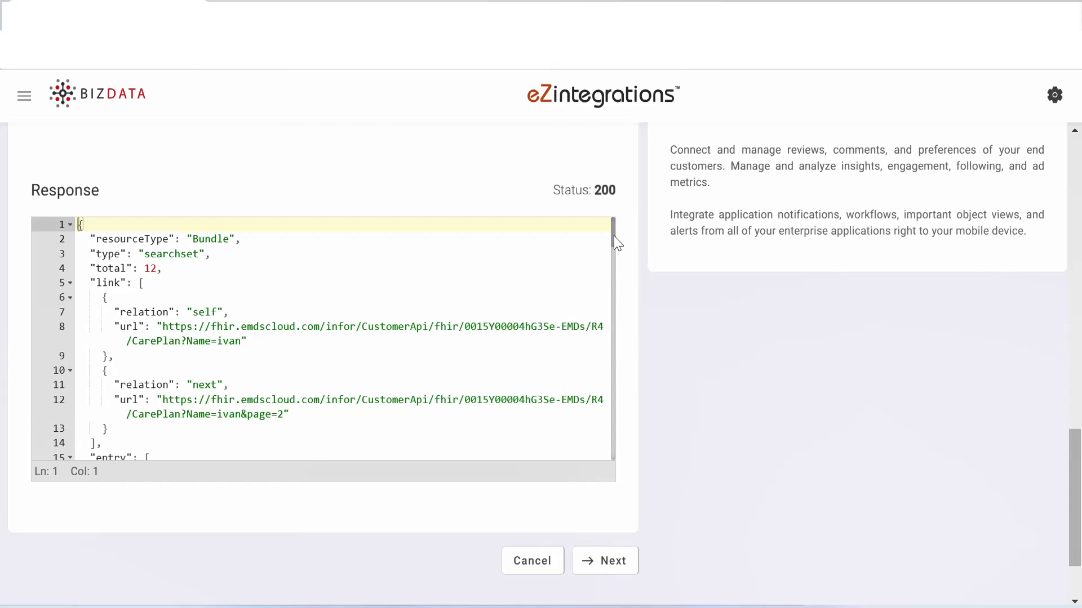
{"action": "left_click_drag", "start_coordinate": [614, 237], "coordinate": [580, 205]}
- Proceed to Data Operations and add a Send Keys Top of Root operation with Column To Root set to "bizdata_dataset_response"
{"action": "left_click", "coordinate": [608, 559]}
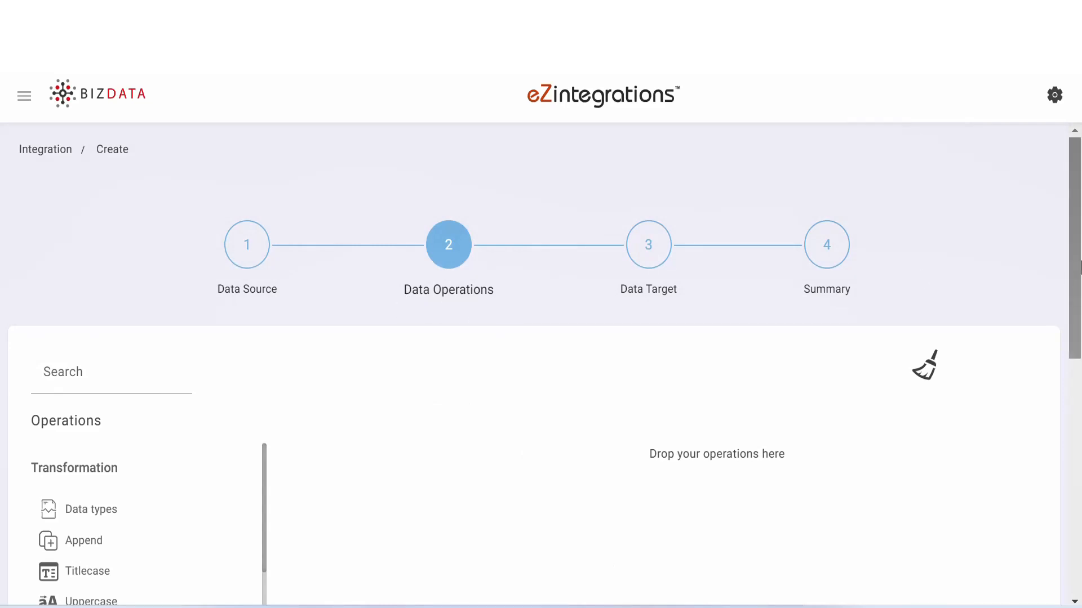
{"action": "left_click_drag", "start_coordinate": [1080, 265], "coordinate": [1080, 366]}
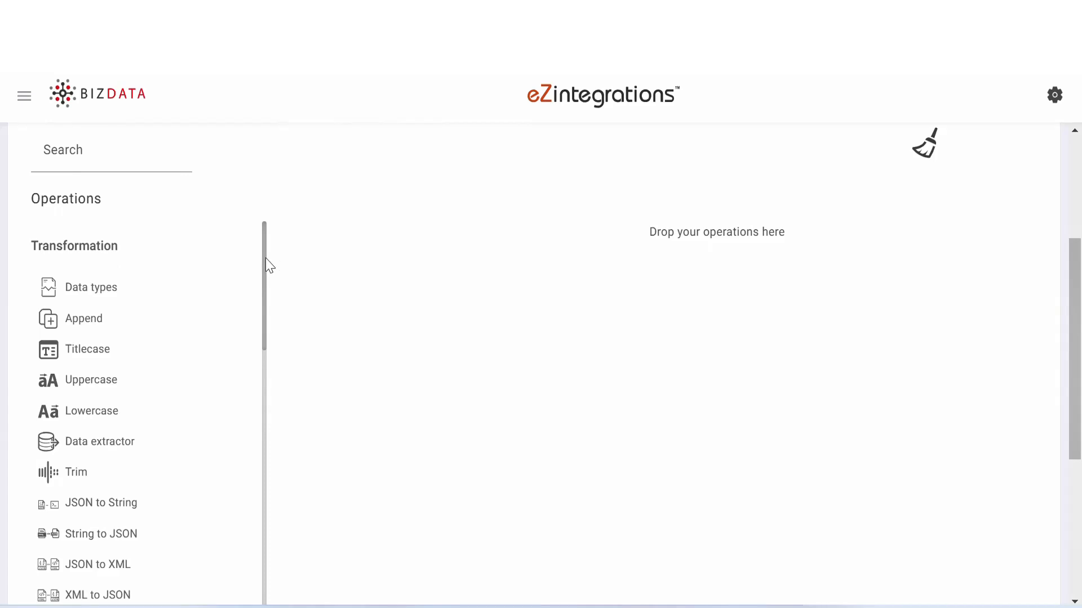
{"action": "left_click_drag", "start_coordinate": [265, 258], "coordinate": [256, 306]}
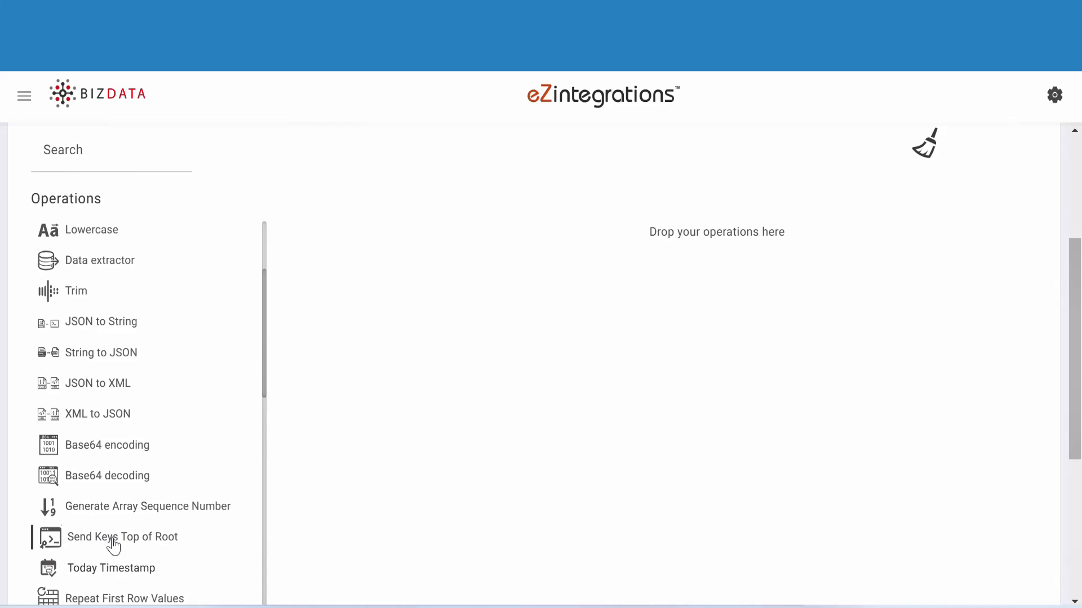
{"action": "left_click_drag", "start_coordinate": [111, 545], "coordinate": [692, 231]}
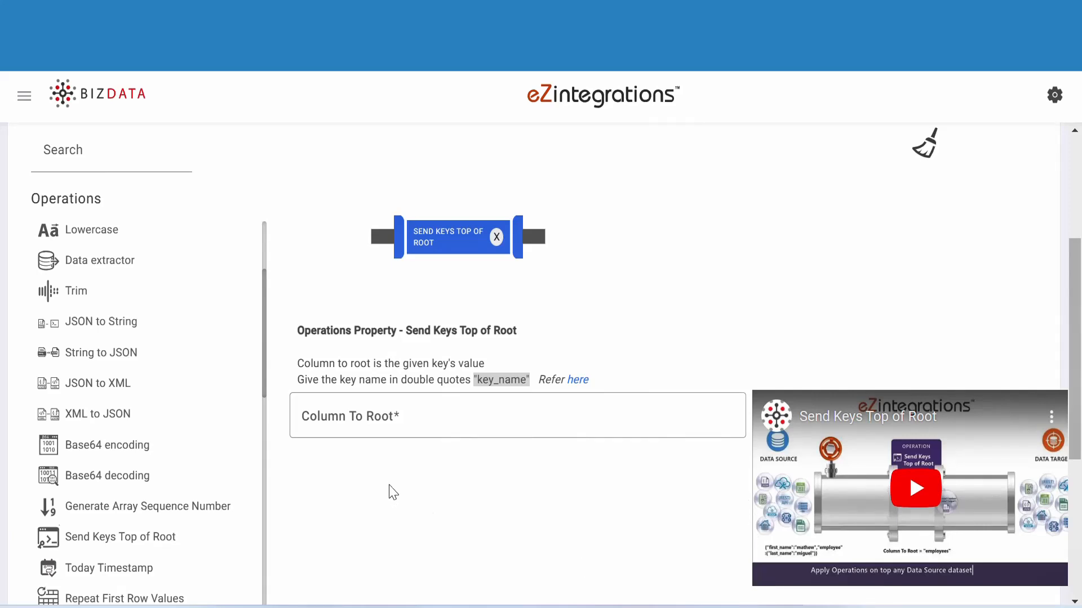
{"action": "left_click", "coordinate": [364, 414]}
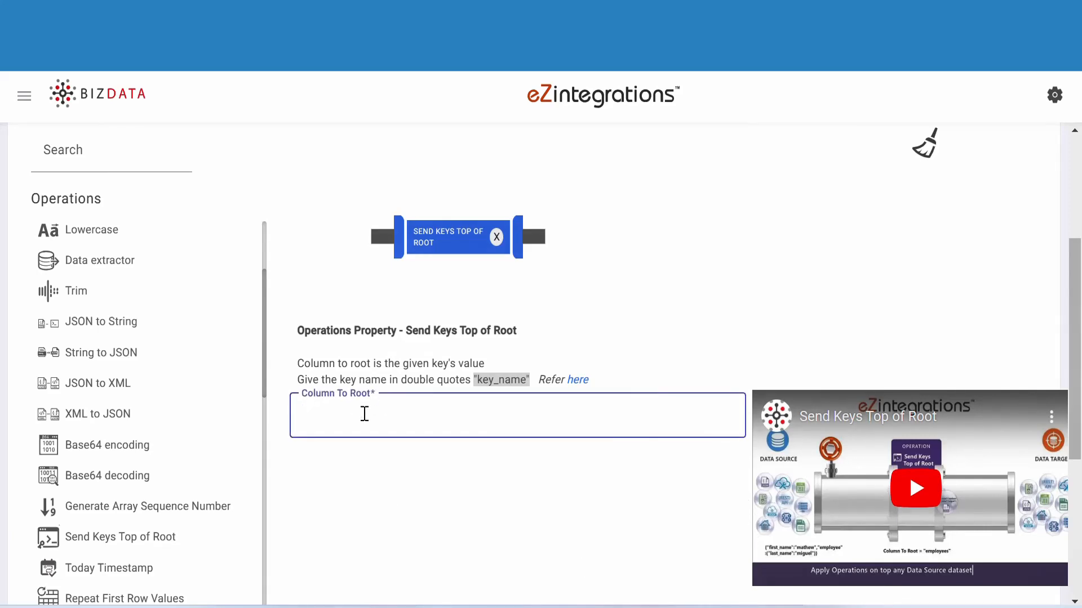
{"action": "type", "text": "\"bizdata_dataset_response\""}
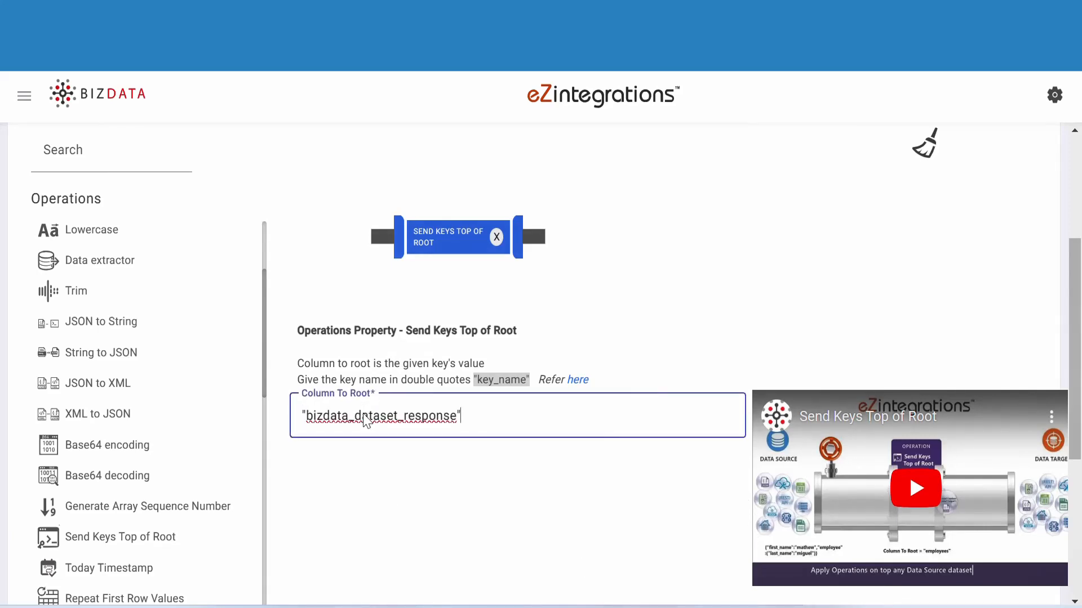
- Add a Single Line to Multiline operation after Send Keys Top of Root, using the entry key from EMDs care plan.json as Chopkey ['entry']
{"action": "scroll", "coordinate": [201, 435], "scroll_direction": "down", "scroll_amount": 10}
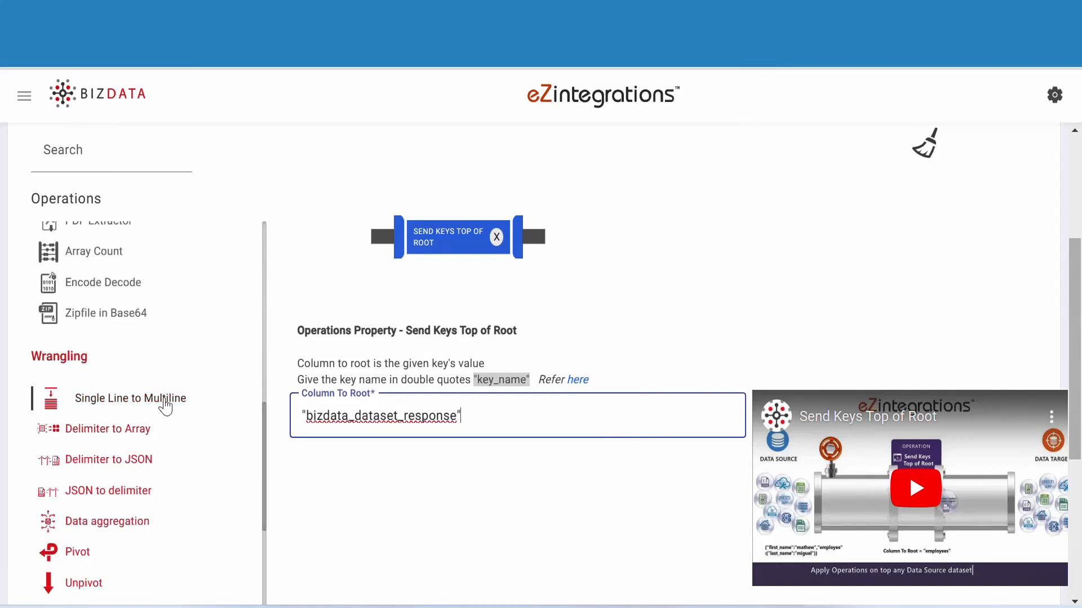
{"action": "left_click_drag", "start_coordinate": [165, 405], "coordinate": [563, 235]}
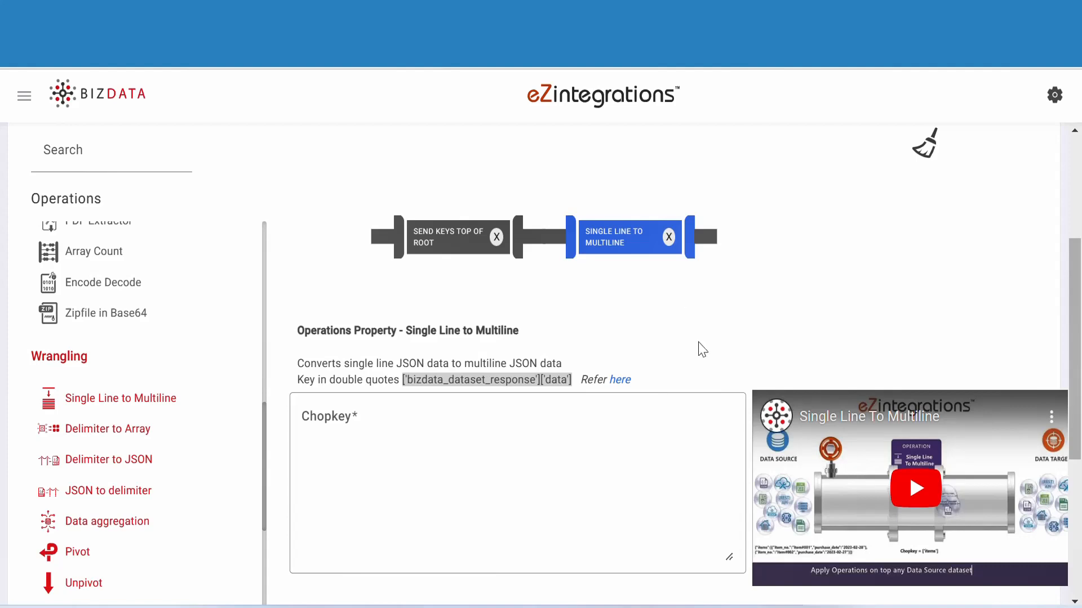
{"action": "key", "text": "alt+Tab"}
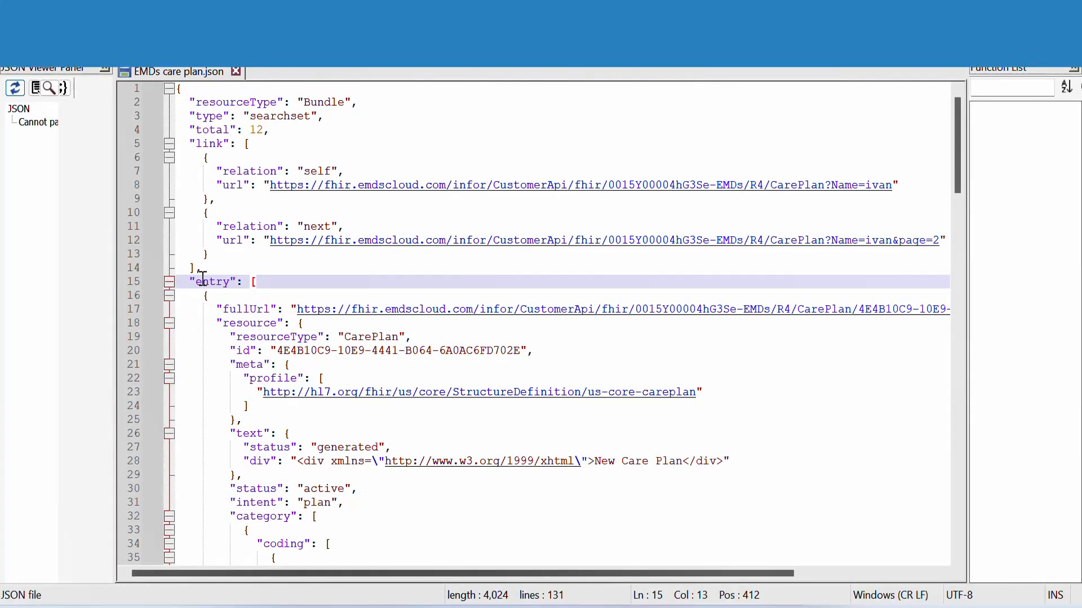
{"action": "left_click_drag", "start_coordinate": [195, 282], "coordinate": [232, 286]}
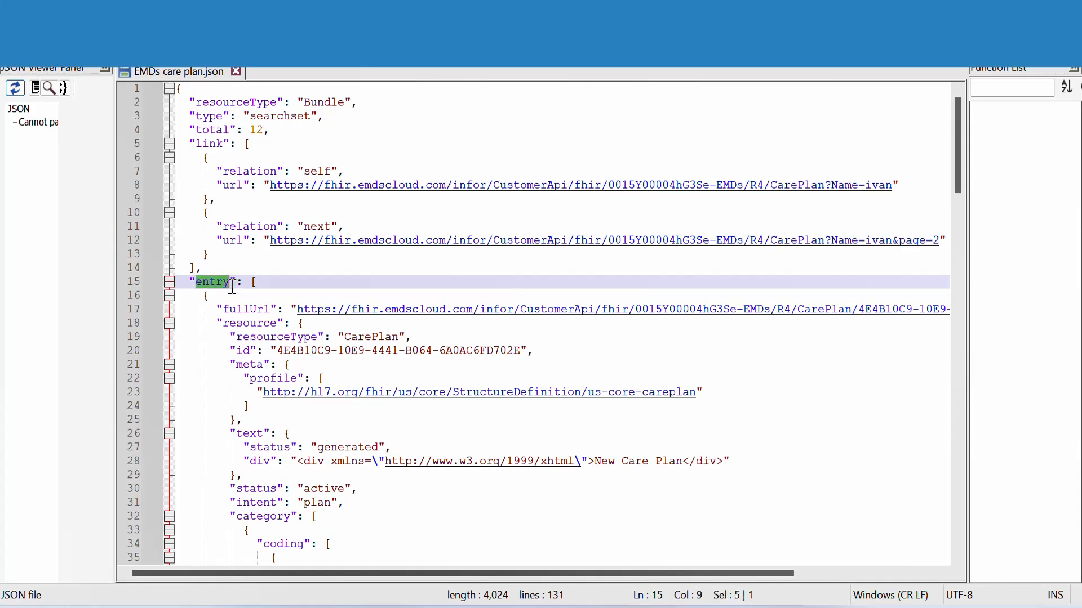
{"action": "left_click", "coordinate": [263, 281]}
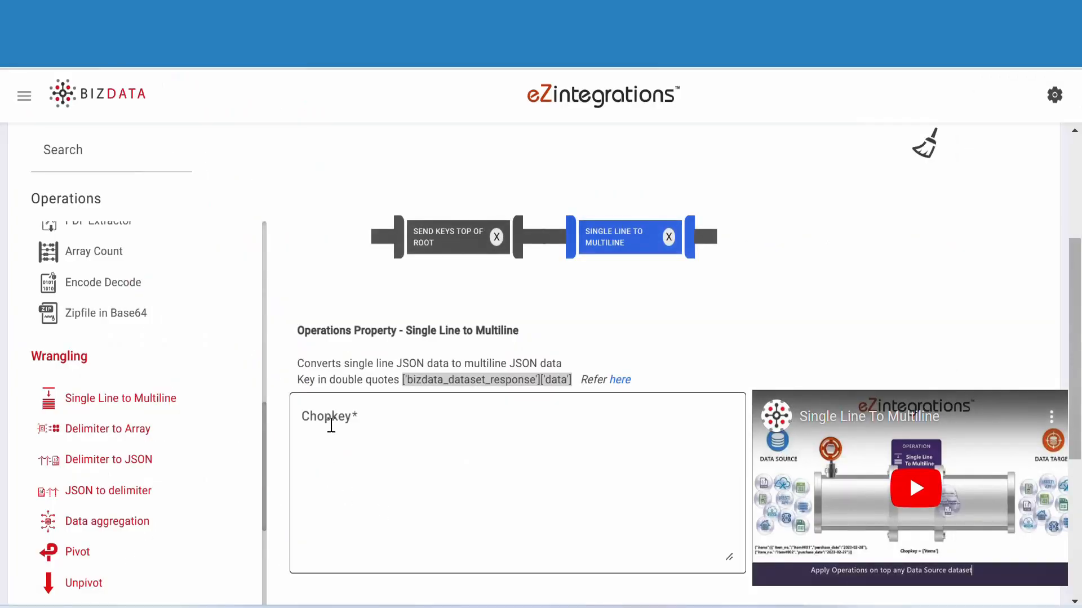
{"action": "left_click", "coordinate": [331, 423]}
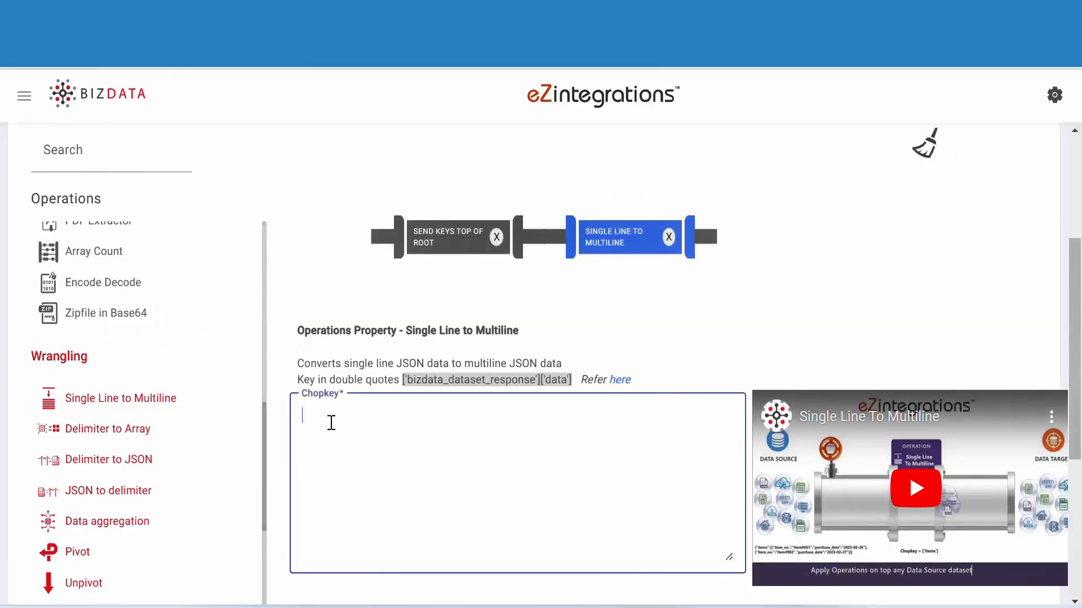
{"action": "type", "text": "['entry']"}
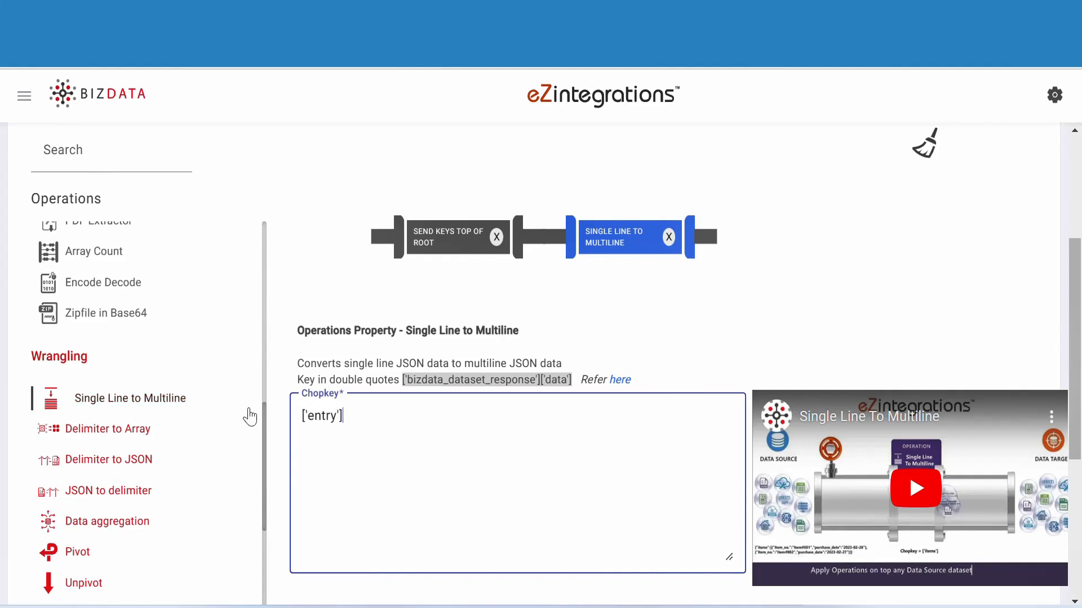
- Add a Data Extractor operation after Single Line to Multiline, using the resource key from EMDs care plan.json as "['resource']"
{"action": "left_click_drag", "start_coordinate": [265, 432], "coordinate": [276, 307]}
{"action": "scroll", "coordinate": [141, 305], "scroll_direction": "up", "scroll_amount": 2}
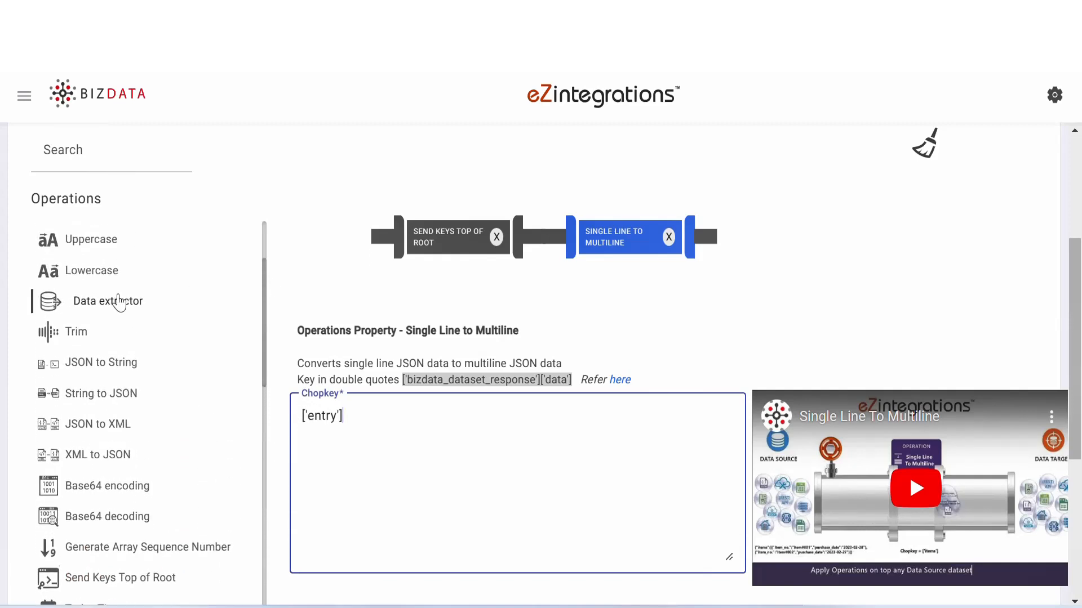
{"action": "left_click_drag", "start_coordinate": [116, 301], "coordinate": [829, 223]}
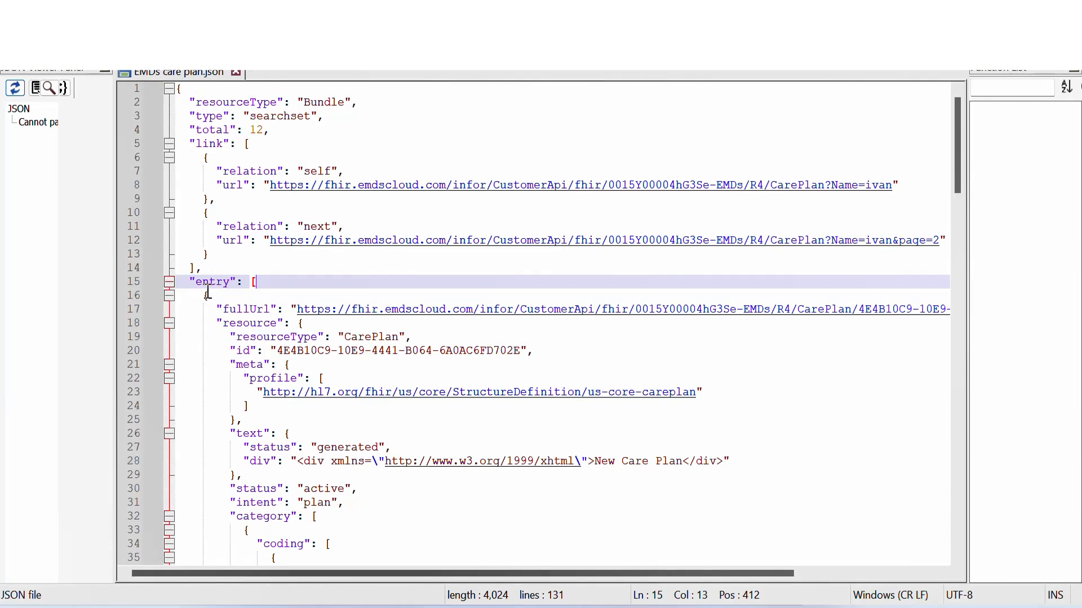
{"action": "left_click_drag", "start_coordinate": [223, 320], "coordinate": [277, 324]}
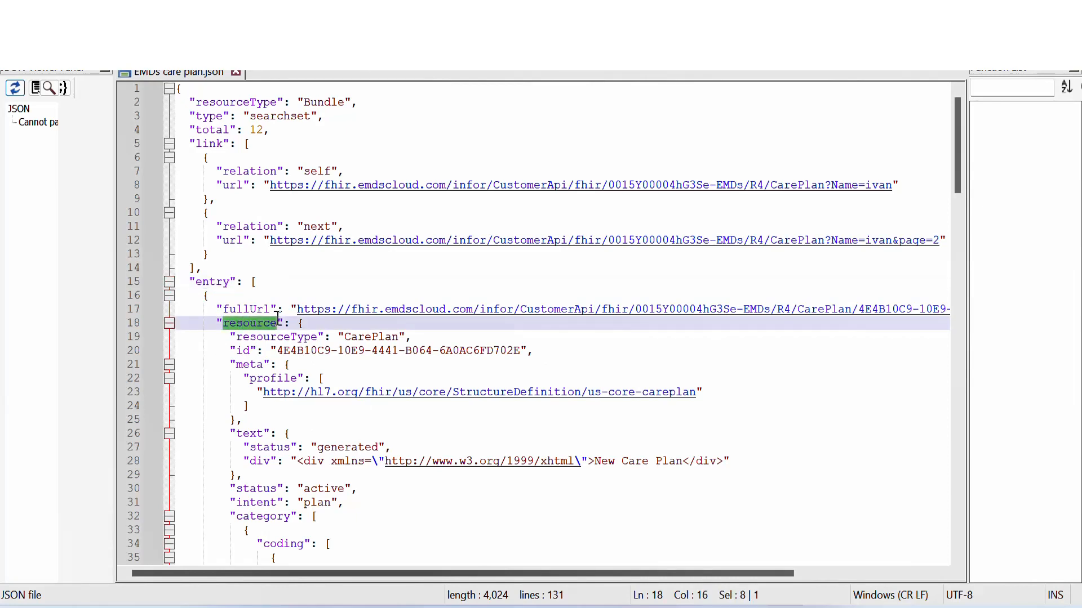
{"action": "left_click", "coordinate": [320, 321]}
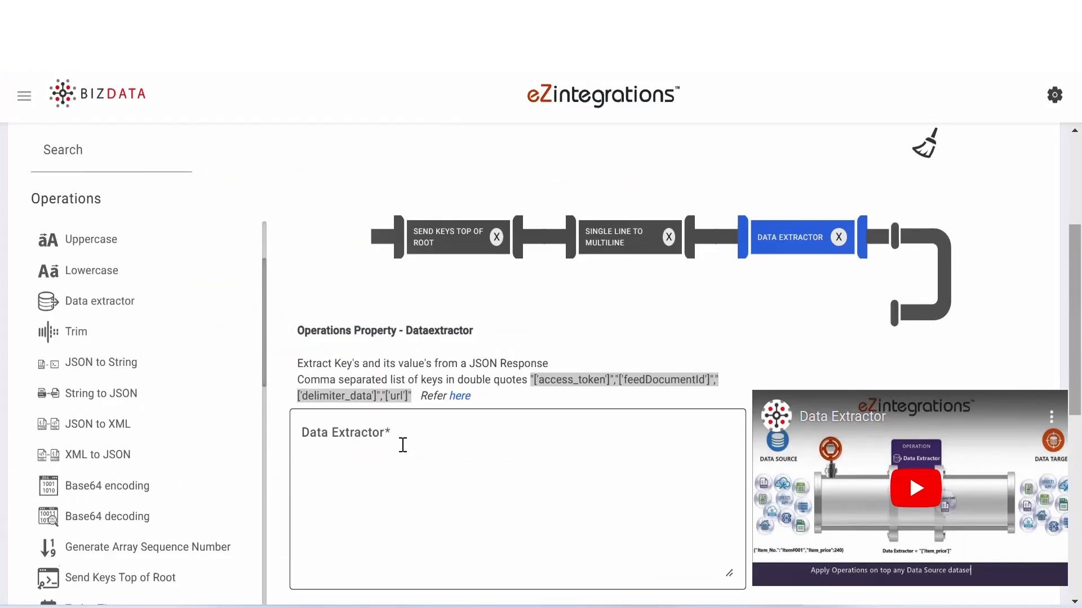
{"action": "left_click", "coordinate": [403, 445]}
{"action": "type", "text": "\"['resource']\""}
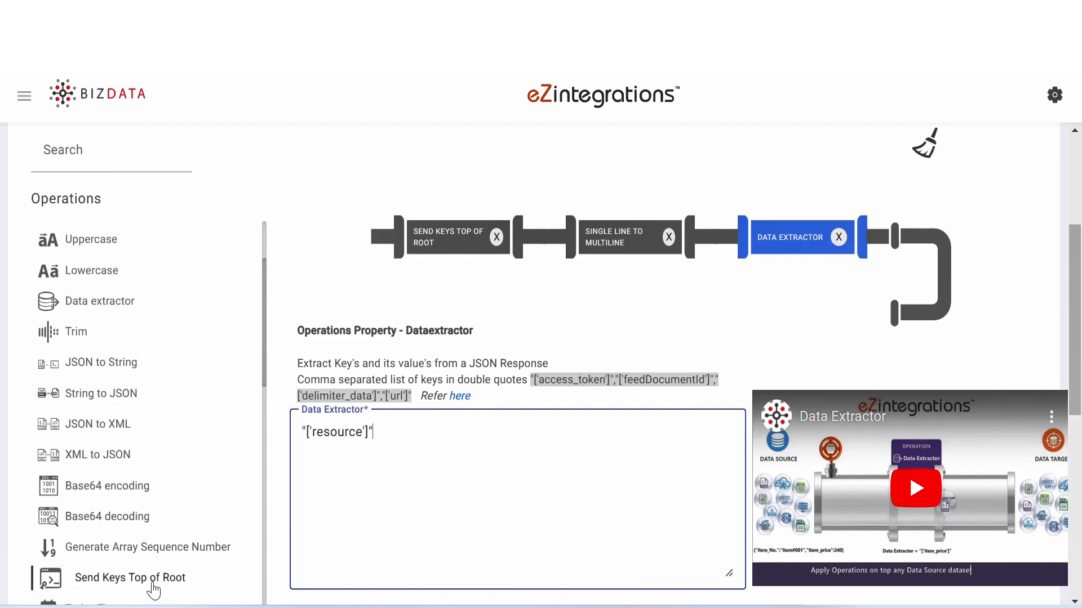
- Add a Send Keys Top of Root operation after Data Extractor with Column To Root set to "resource"
{"action": "left_click_drag", "start_coordinate": [149, 581], "coordinate": [834, 333]}
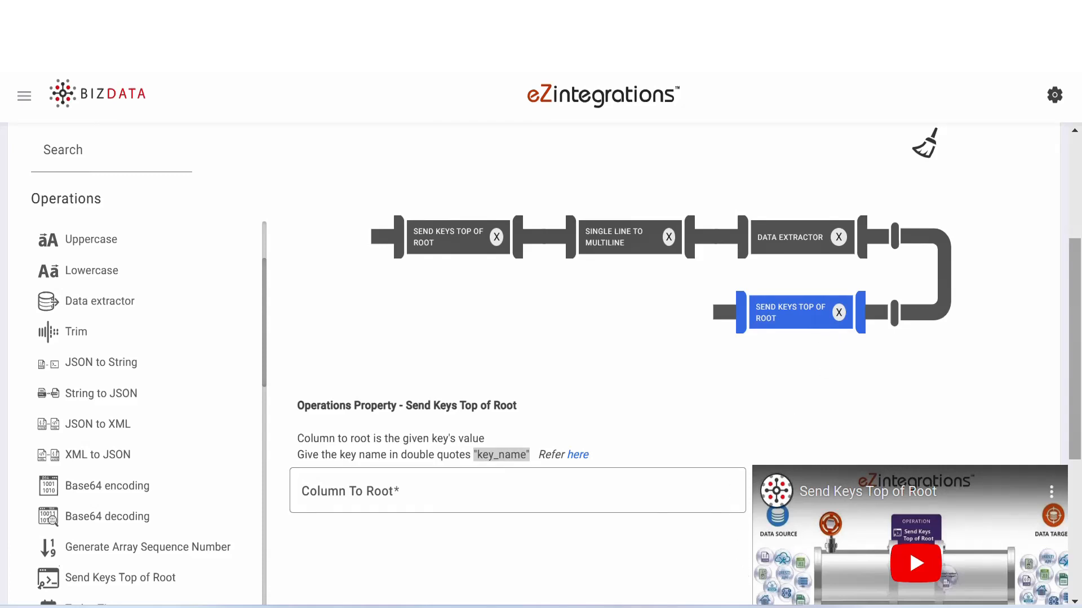
{"action": "left_click", "coordinate": [485, 491]}
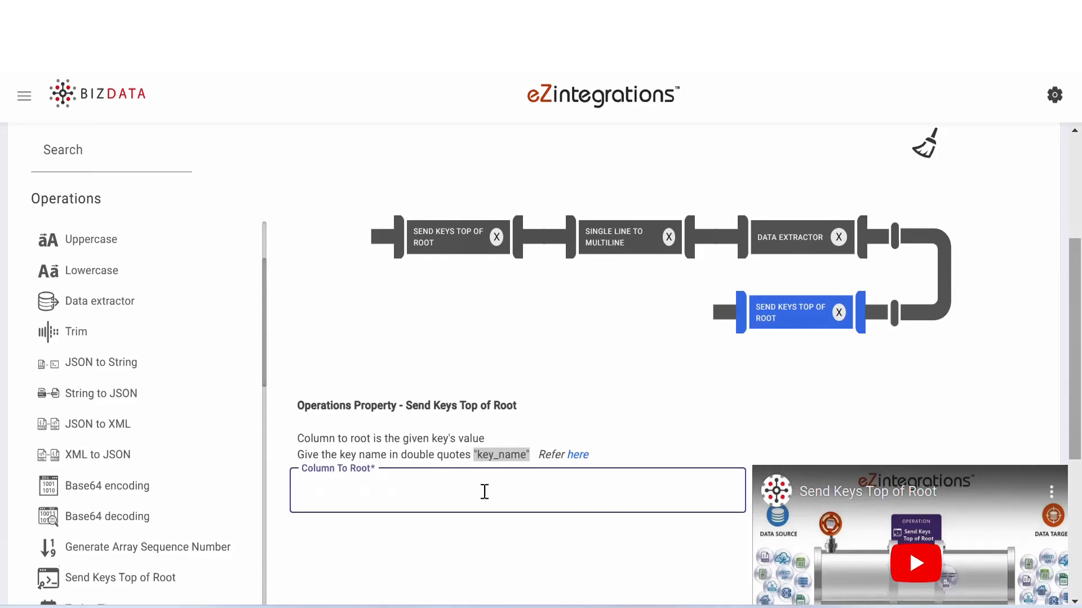
{"action": "type", "text": "\"resource\""}
- Add a Rename operation after the second Send Keys Top of Root, mapping the JSON file's id key as "id":"Care plan ID"
{"action": "left_click_drag", "start_coordinate": [264, 351], "coordinate": [241, 607]}
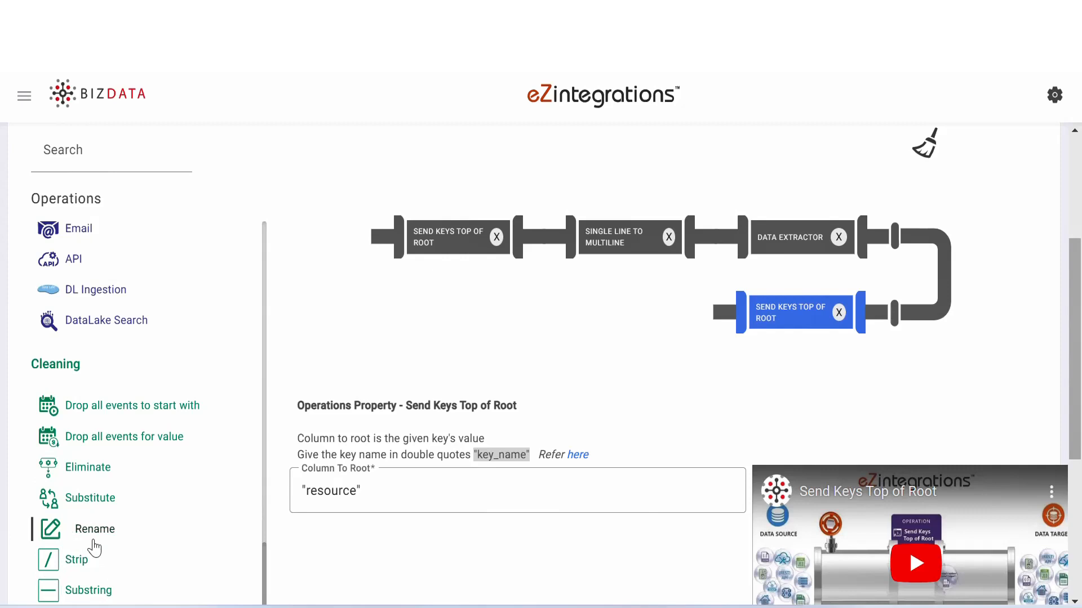
{"action": "left_click_drag", "start_coordinate": [96, 541], "coordinate": [631, 338]}
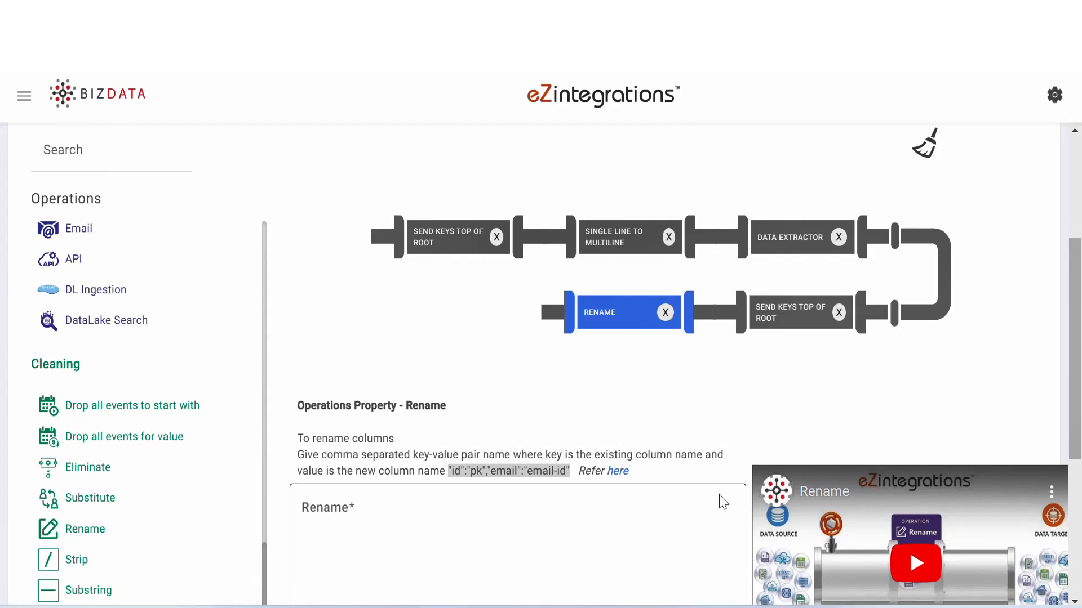
{"action": "key", "text": "alt+Tab"}
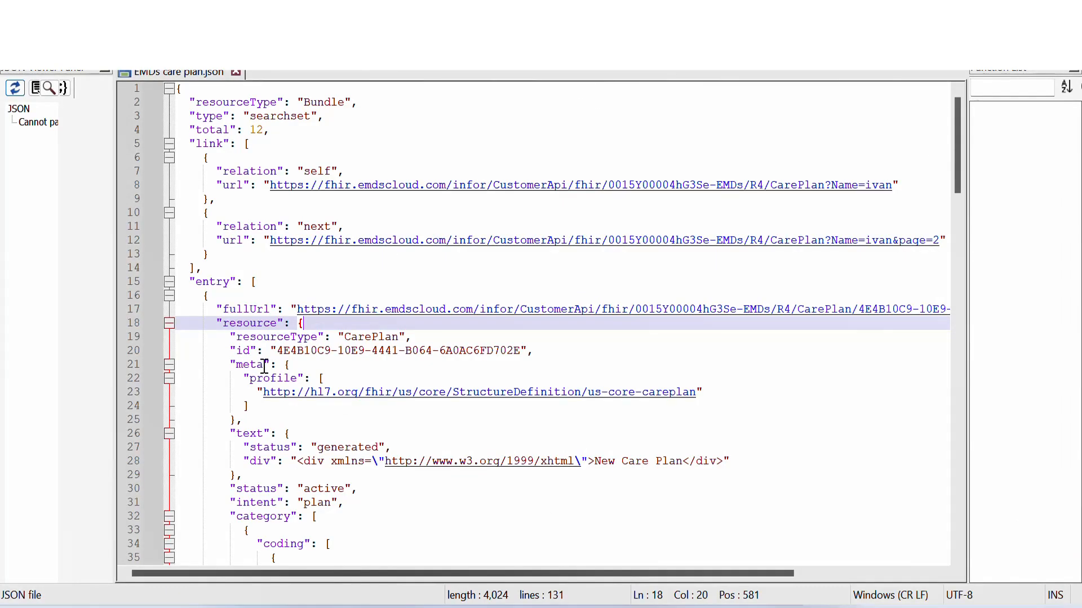
{"action": "left_click", "coordinate": [236, 351]}
{"action": "double_click", "coordinate": [239, 351]}
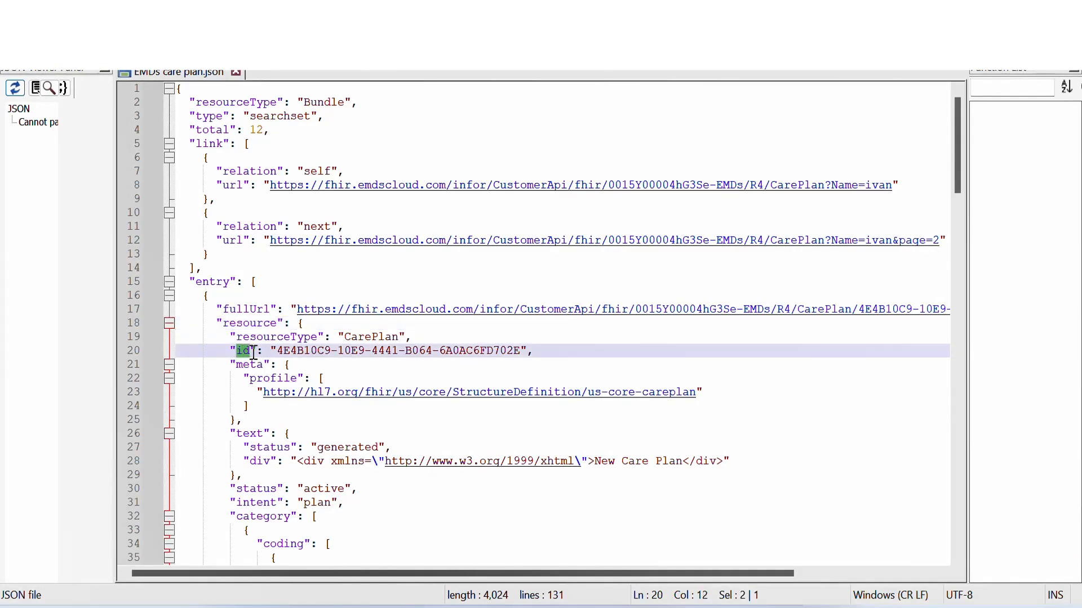
{"action": "left_click_drag", "start_coordinate": [280, 352], "coordinate": [526, 351]}
{"action": "key", "text": "alt+Tab"}
{"action": "type", "text": "\"id\":\"Care plan ID\""}
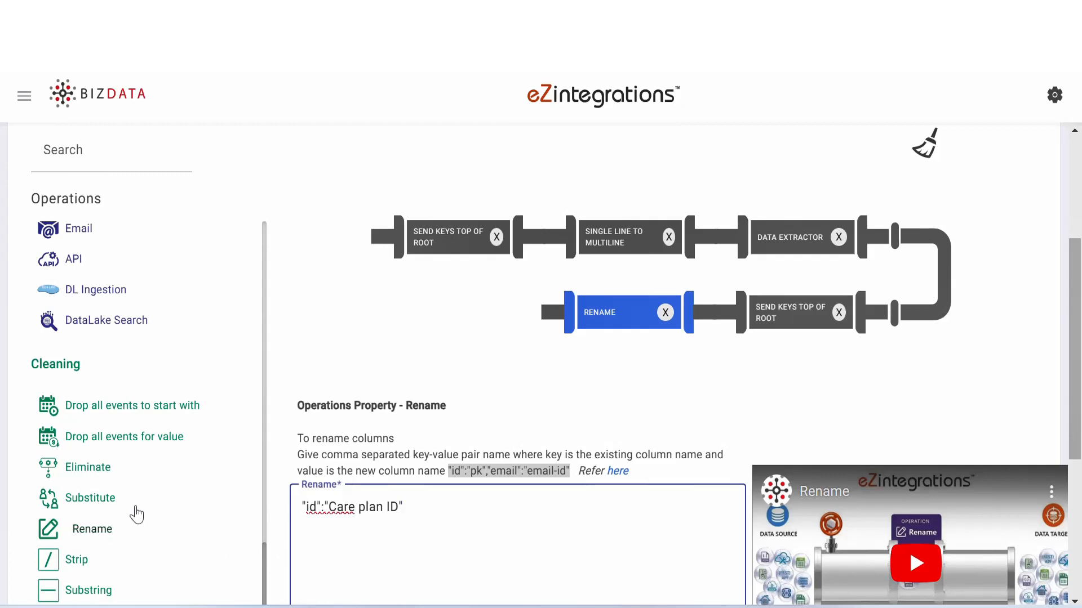
- Add an Eliminate operation after Rename for the keys "meta","text","status","intent" found in EMDs care plan.json
{"action": "left_click", "coordinate": [115, 468]}
{"action": "left_click_drag", "start_coordinate": [116, 468], "coordinate": [544, 310]}
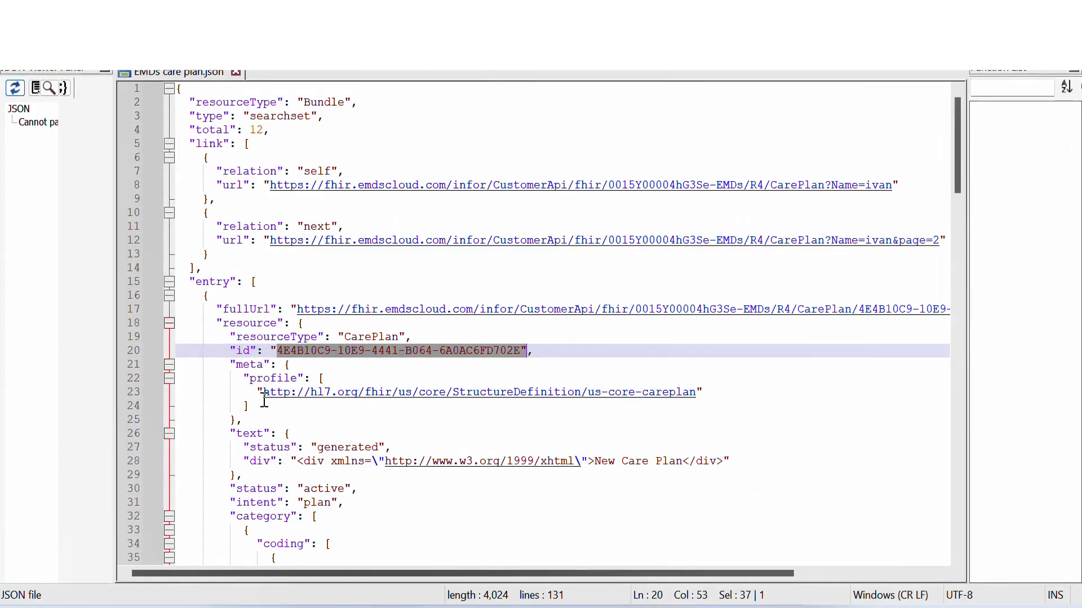
{"action": "left_click_drag", "start_coordinate": [236, 364], "coordinate": [263, 365]}
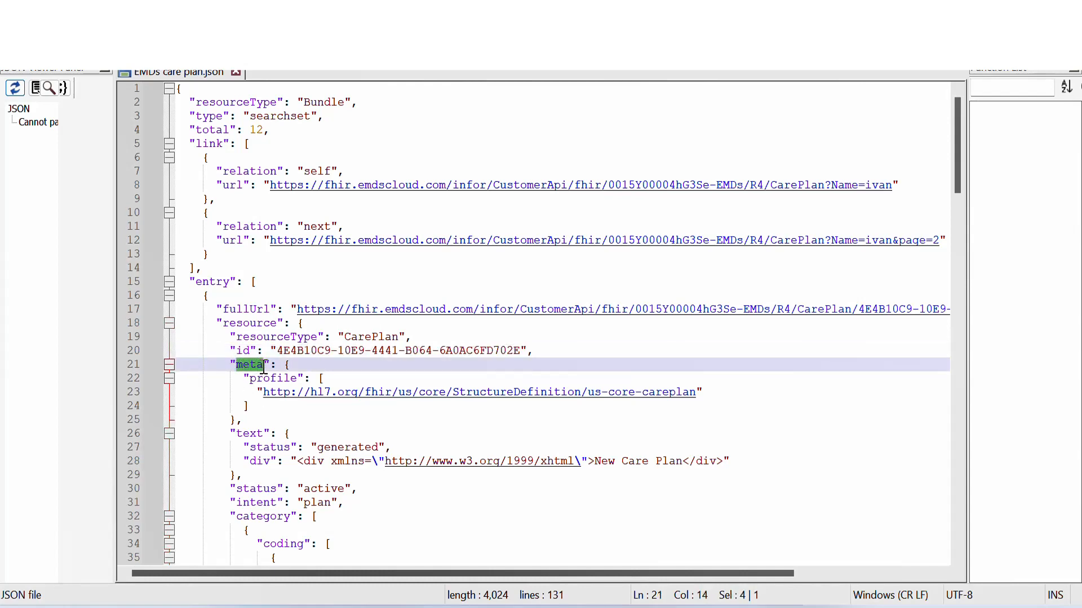
{"action": "left_click_drag", "start_coordinate": [237, 434], "coordinate": [263, 434]}
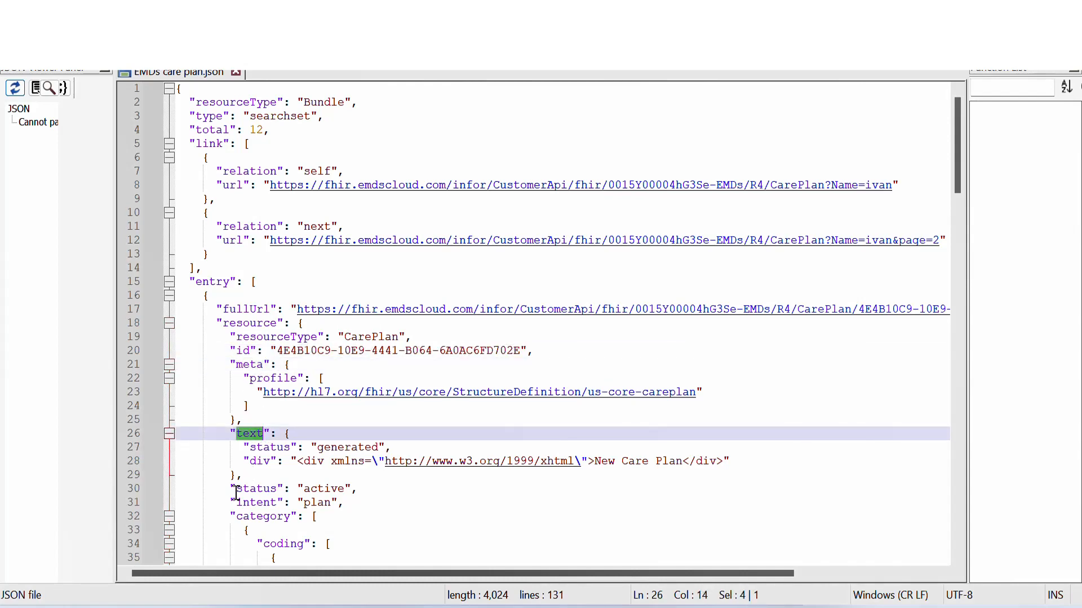
{"action": "left_click_drag", "start_coordinate": [236, 488], "coordinate": [276, 503]}
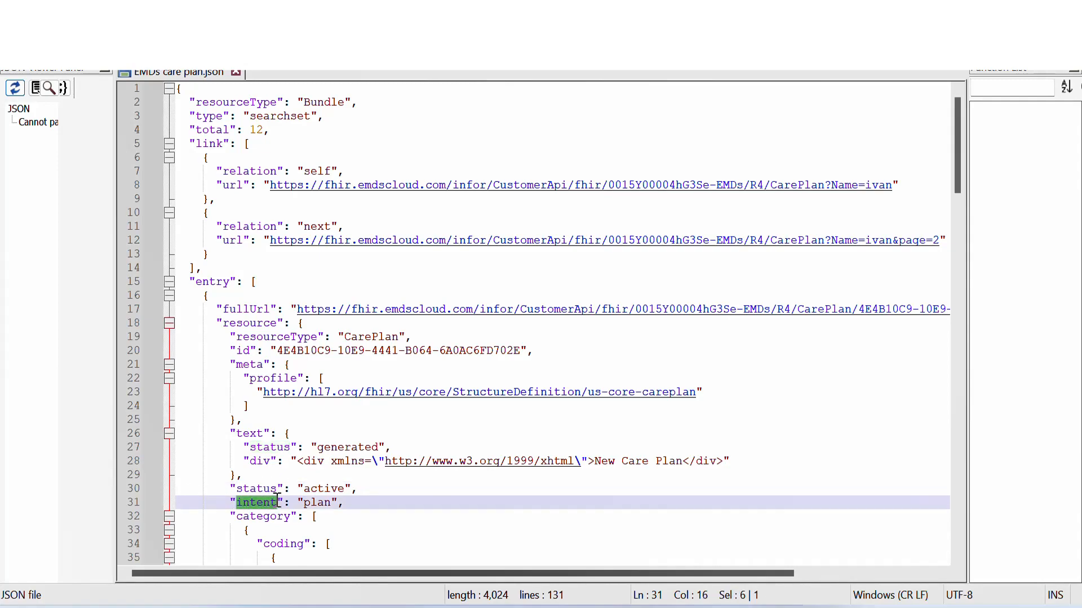
{"action": "key", "text": "alt+Tab"}
{"action": "left_click", "coordinate": [412, 490]}
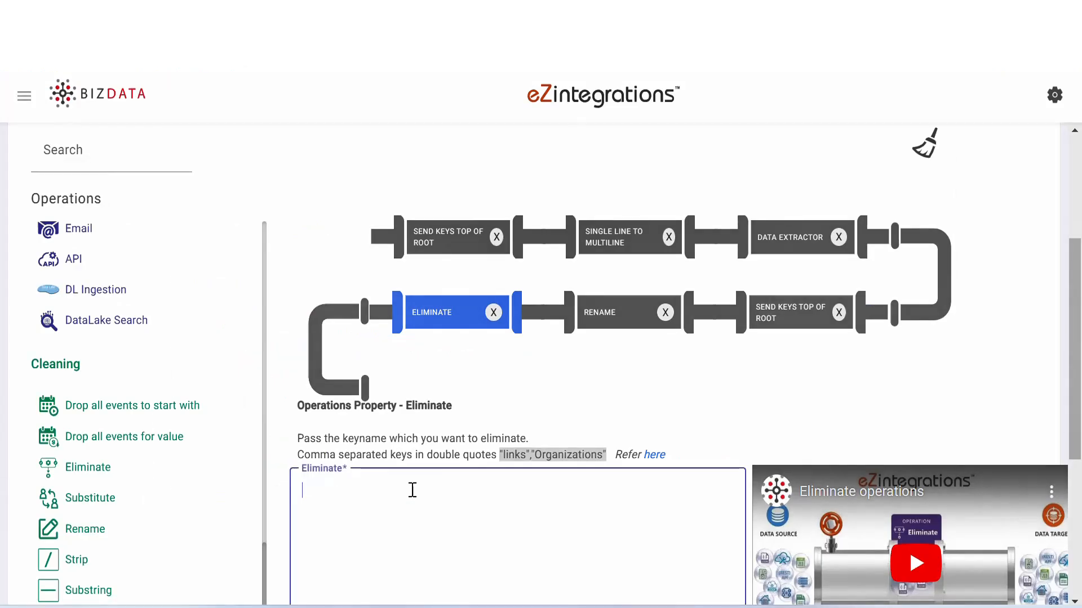
{"action": "type", "text": "\"meta\",\"text\",\"status\",\"intent\""}
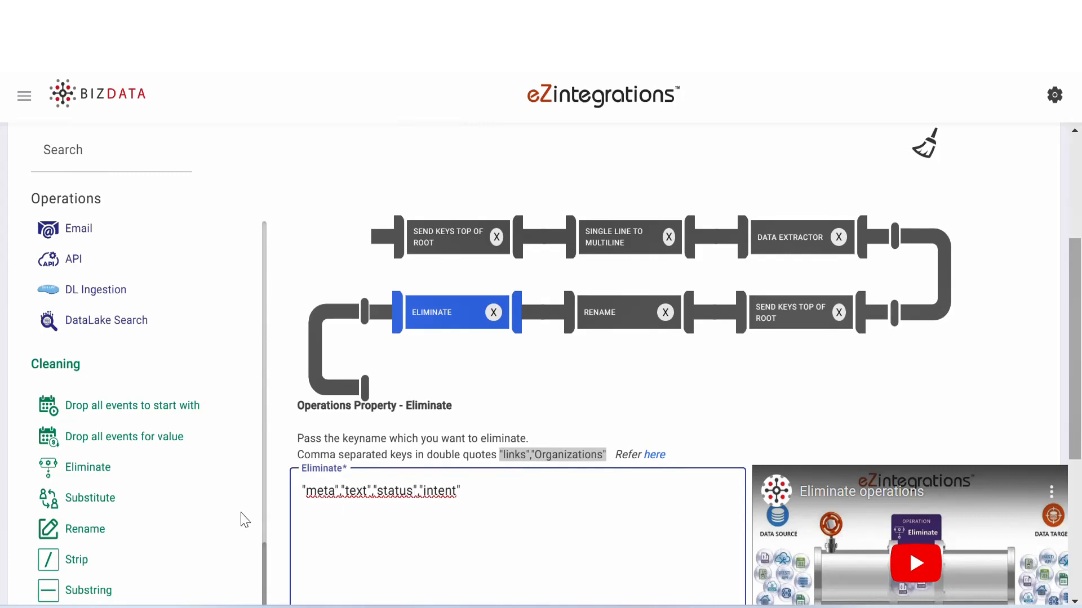
- Add an Append operation after Eliminate with "categoryplan":"{%category[0]%}", based on the category array in EMDs care plan.json
{"action": "left_click_drag", "start_coordinate": [262, 560], "coordinate": [262, 233]}
{"action": "left_click_drag", "start_coordinate": [104, 318], "coordinate": [500, 381]}
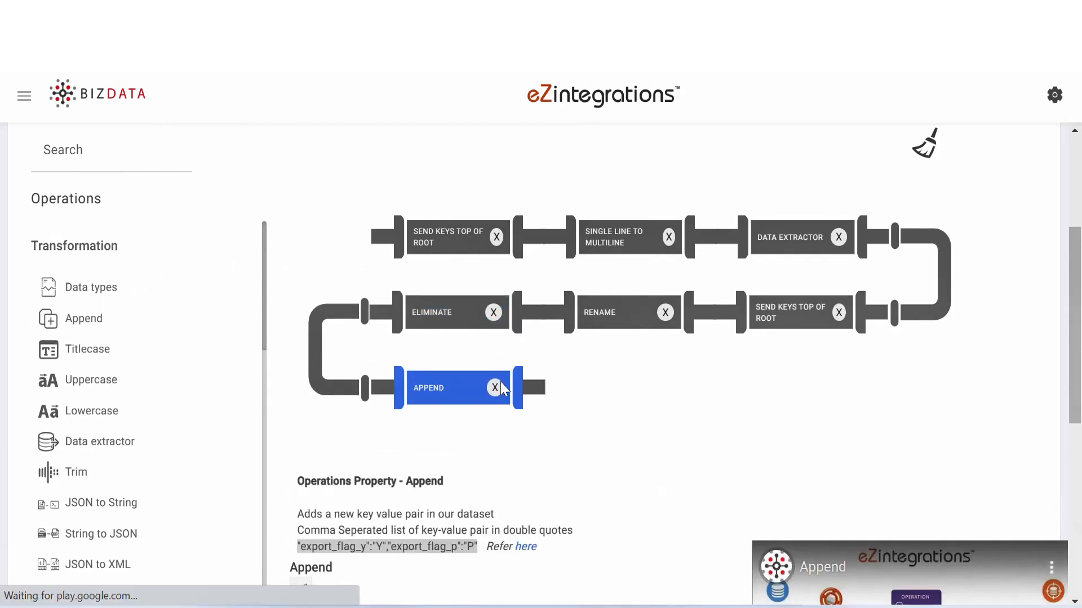
{"action": "scroll", "coordinate": [1080, 329], "scroll_direction": "down", "scroll_amount": 1}
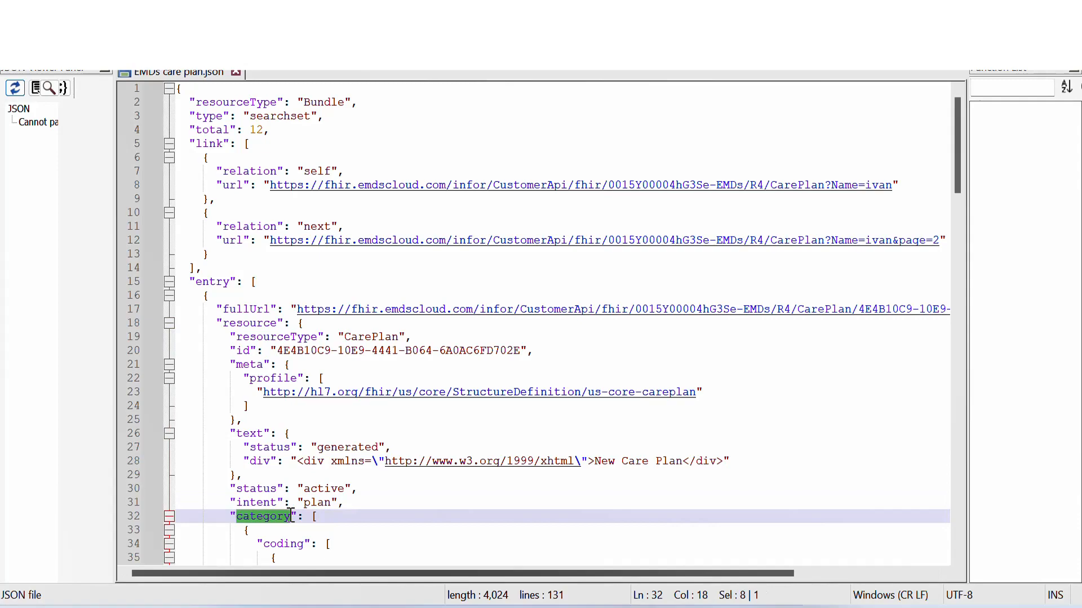
{"action": "left_click_drag", "start_coordinate": [291, 516], "coordinate": [296, 515]}
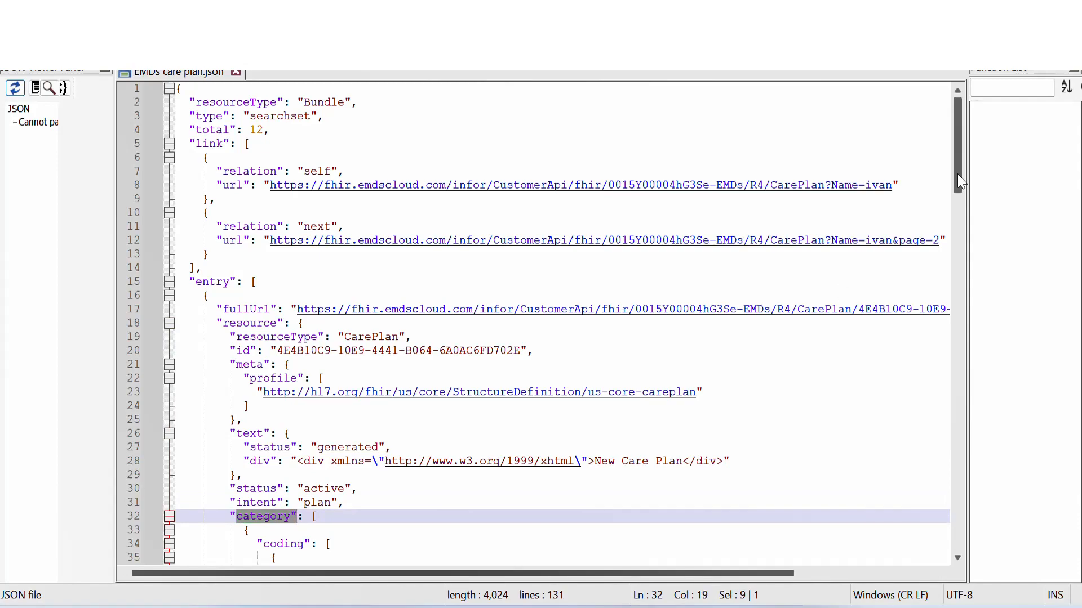
{"action": "left_click_drag", "start_coordinate": [961, 183], "coordinate": [973, 234]}
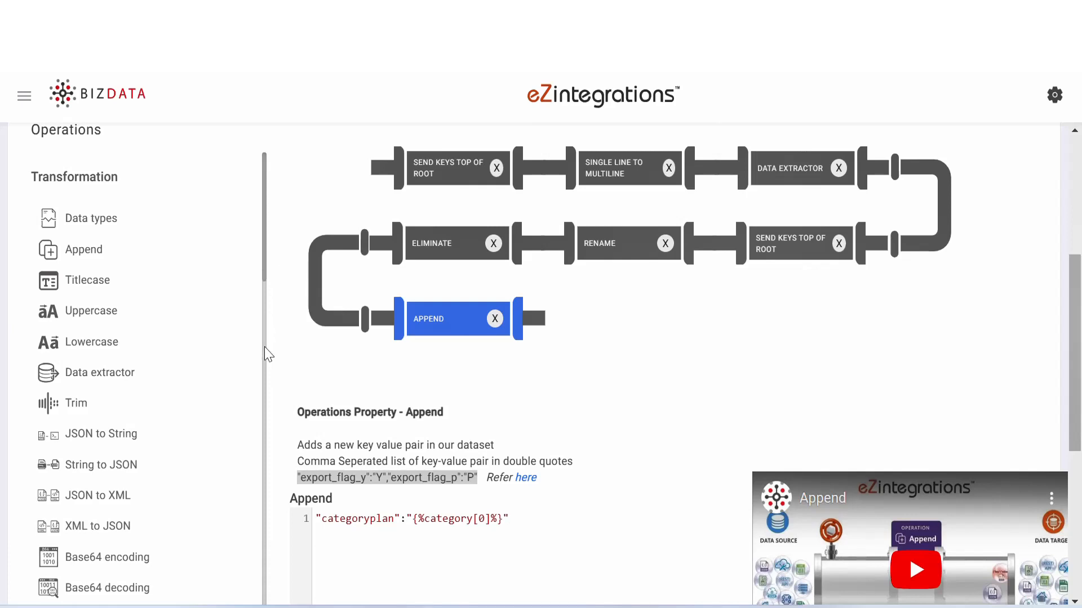
- Add a second Eliminate operation after Append for the key "category"
{"action": "scroll", "coordinate": [265, 355], "scroll_direction": "down", "scroll_amount": 15}
{"action": "left_click_drag", "start_coordinate": [120, 522], "coordinate": [640, 357]}
{"action": "left_click", "coordinate": [370, 500]}
{"action": "type", "text": "\"category\""}
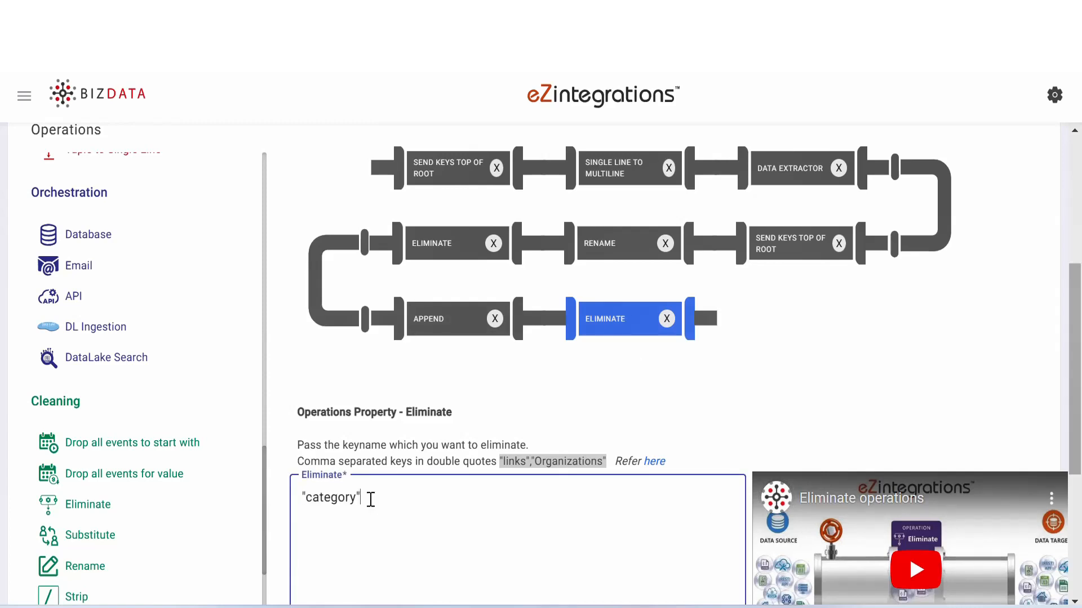
- Add a Send Keys Top of Root operation after the second Eliminate with Column To Root set to "categoryplan"
{"action": "left_click_drag", "start_coordinate": [263, 499], "coordinate": [263, 289]}
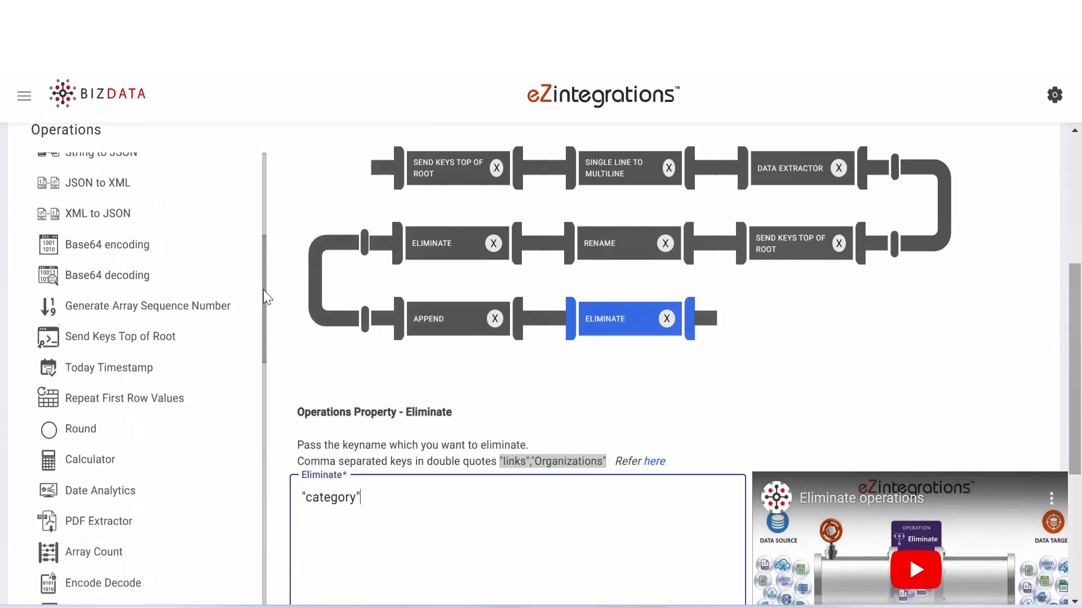
{"action": "left_click_drag", "start_coordinate": [181, 338], "coordinate": [850, 340]}
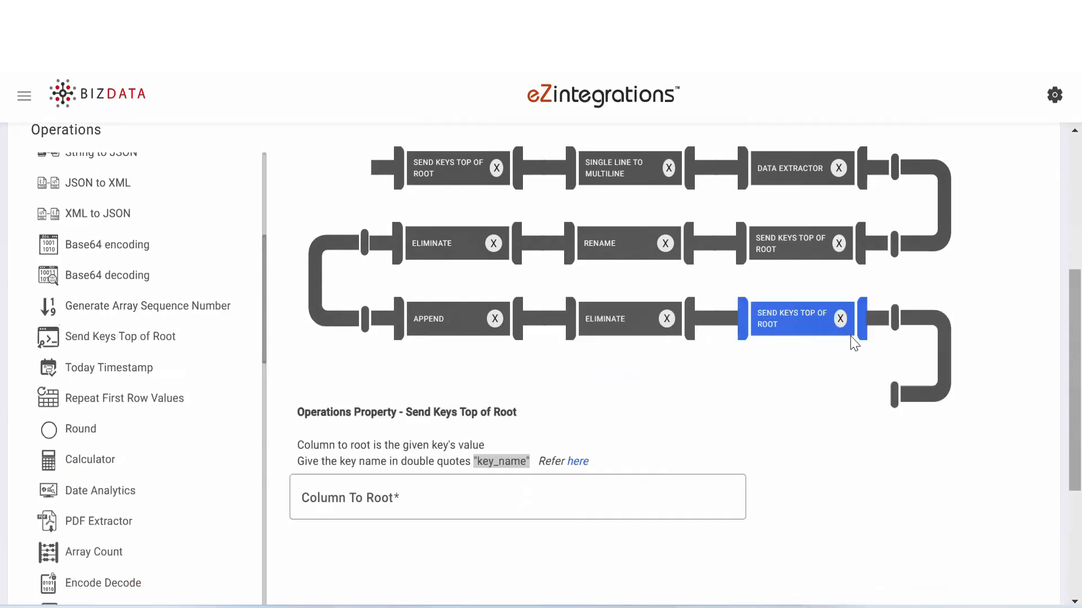
{"action": "left_click", "coordinate": [440, 504]}
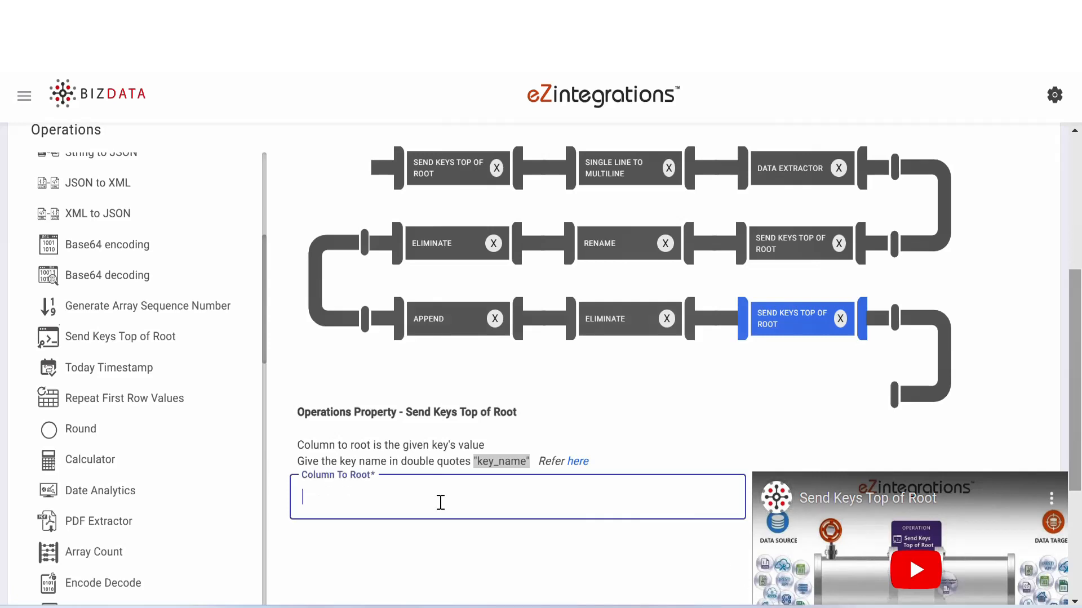
{"action": "type", "text": "\"categoryplan\""}
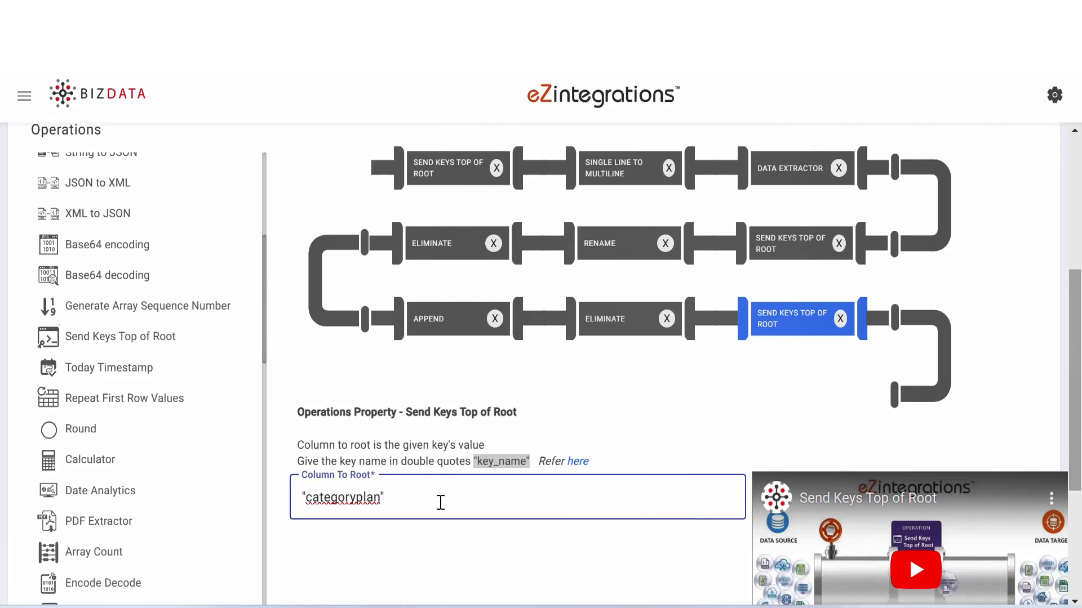
- Add a Rename operation with "codingplan":"{%coding[0]%}", followed by a Send Keys Top of Root operation with Column To Root "codingplan"
{"action": "scroll", "coordinate": [113, 553], "scroll_direction": "up", "scroll_amount": 10}
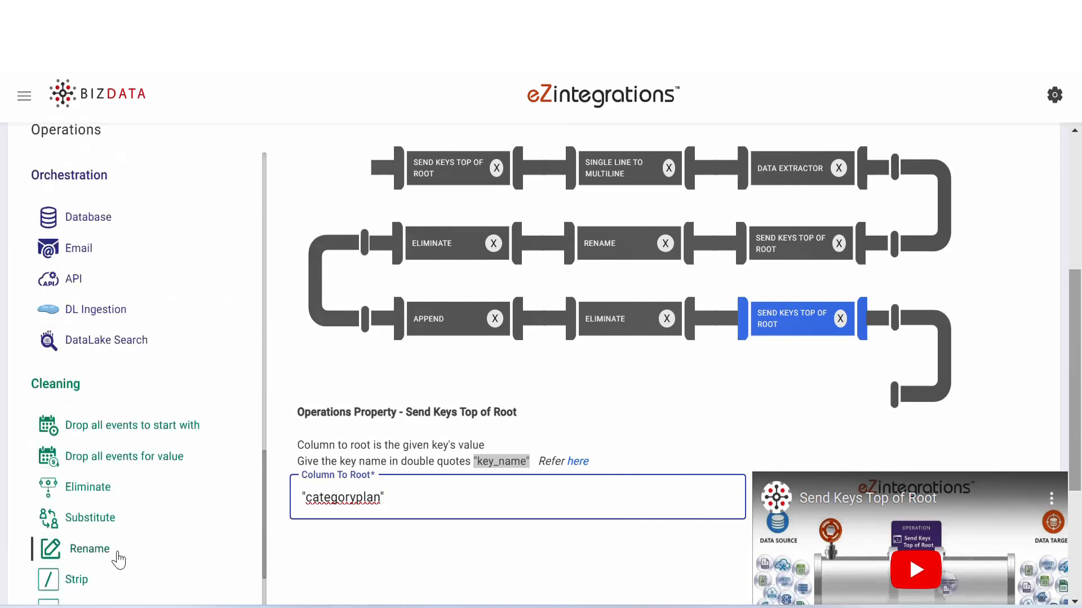
{"action": "left_click_drag", "start_coordinate": [113, 552], "coordinate": [733, 285]}
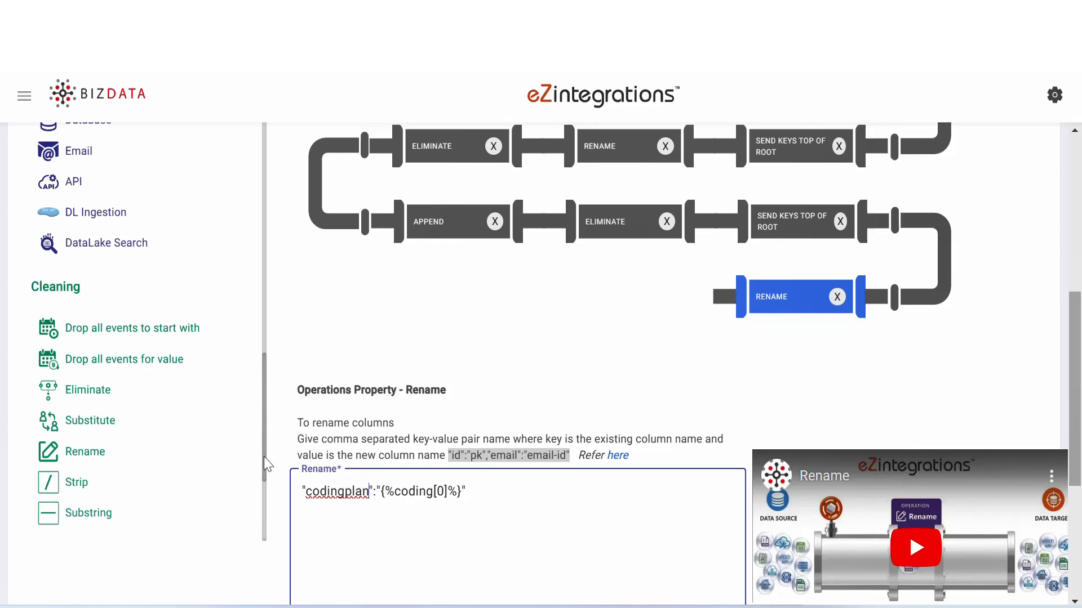
{"action": "left_click_drag", "start_coordinate": [267, 464], "coordinate": [261, 235]}
{"action": "left_click_drag", "start_coordinate": [147, 286], "coordinate": [691, 319]}
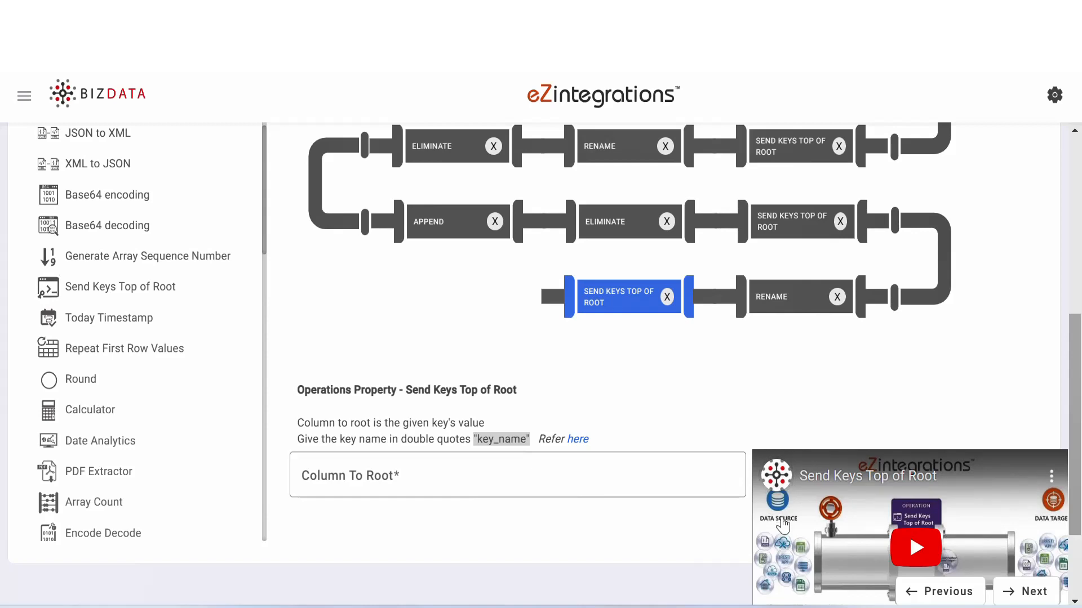
{"action": "left_click", "coordinate": [414, 480]}
{"action": "type", "text": "\"codingplan\""}
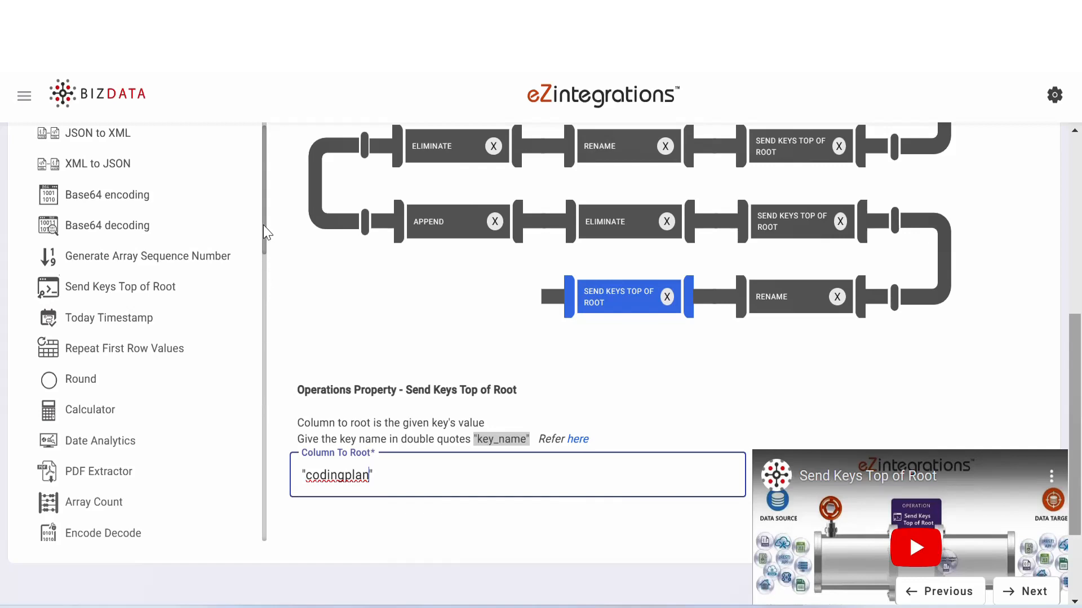
- Add a third Eliminate operation at the end of the pipeline for the keys "coding","system"
{"action": "left_click_drag", "start_coordinate": [266, 232], "coordinate": [275, 463]}
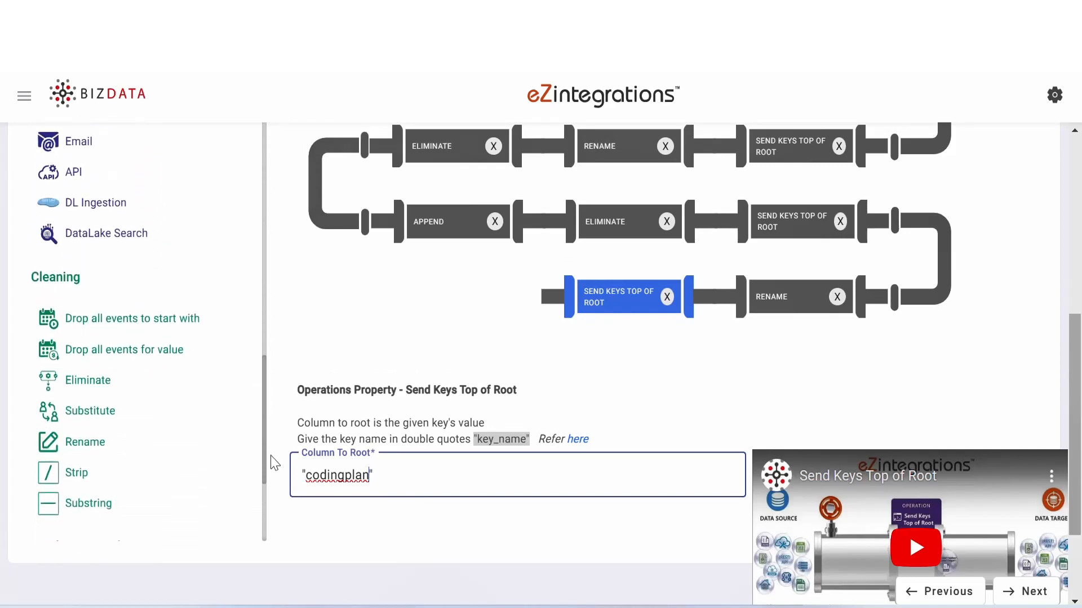
{"action": "left_click_drag", "start_coordinate": [93, 382], "coordinate": [526, 331]}
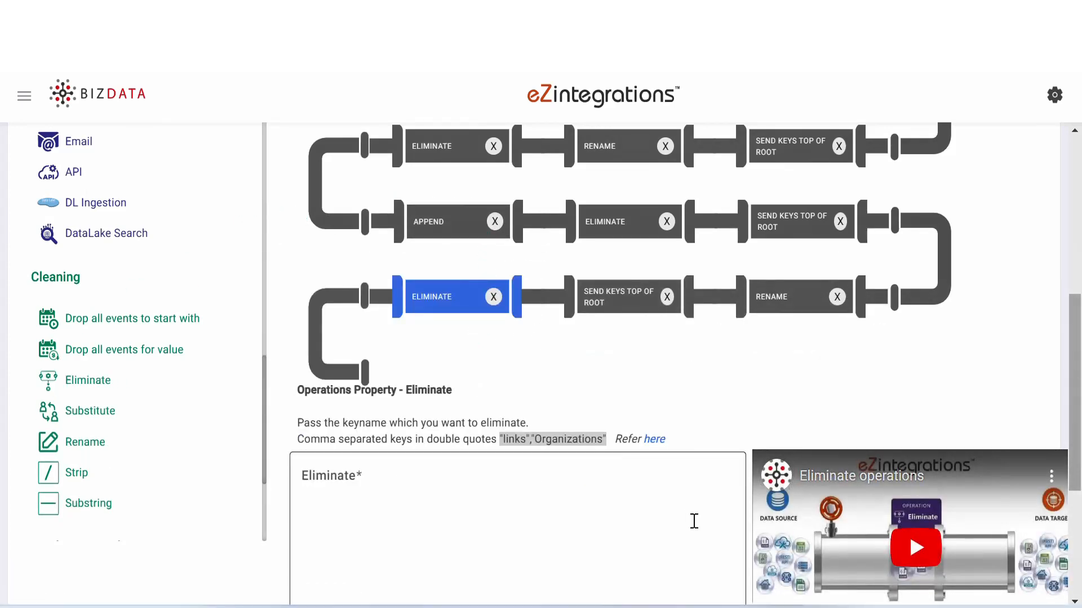
{"action": "left_click", "coordinate": [528, 487]}
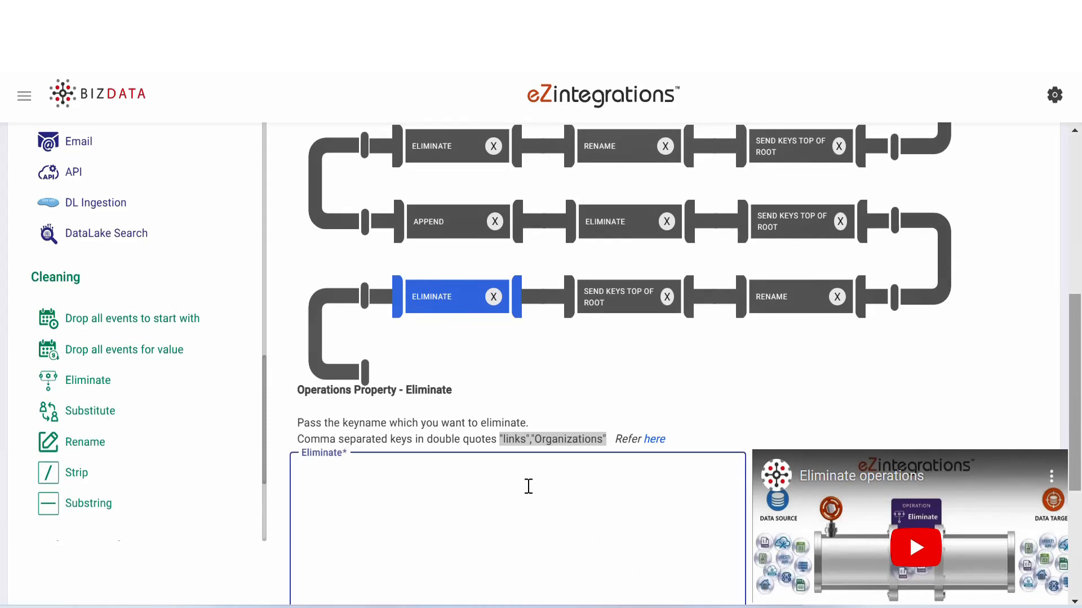
{"action": "type", "text": "\"coding\",\"system\""}
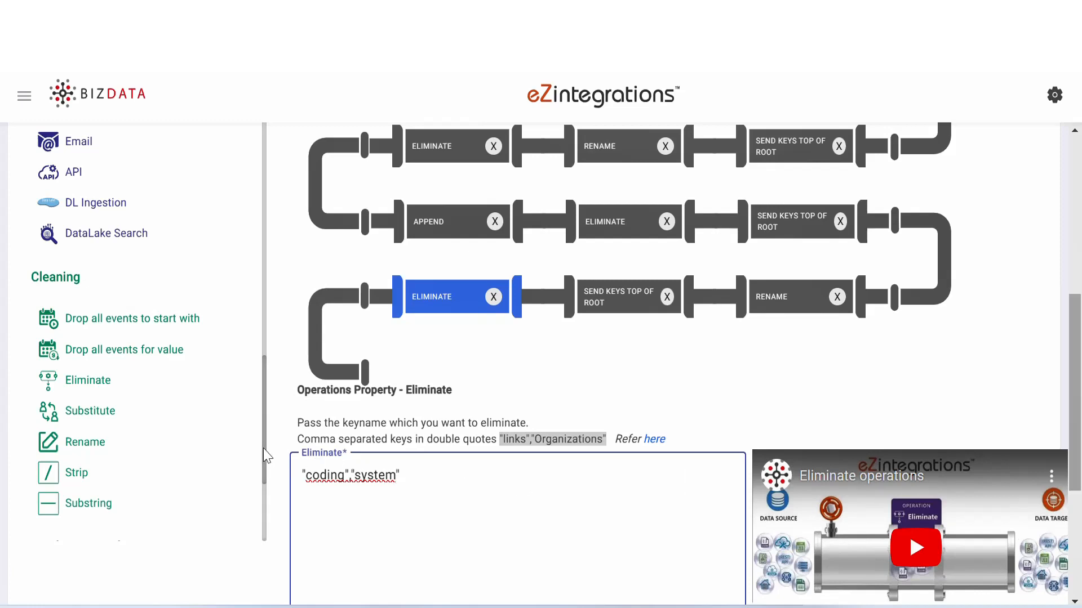
- Add a Send Keys Top of Root operation after the third Eliminate with Column To Root set to "subject"
{"action": "scroll", "coordinate": [251, 345], "scroll_direction": "up", "scroll_amount": 3}
{"action": "scroll", "coordinate": [251, 345], "scroll_direction": "up", "scroll_amount": 5}
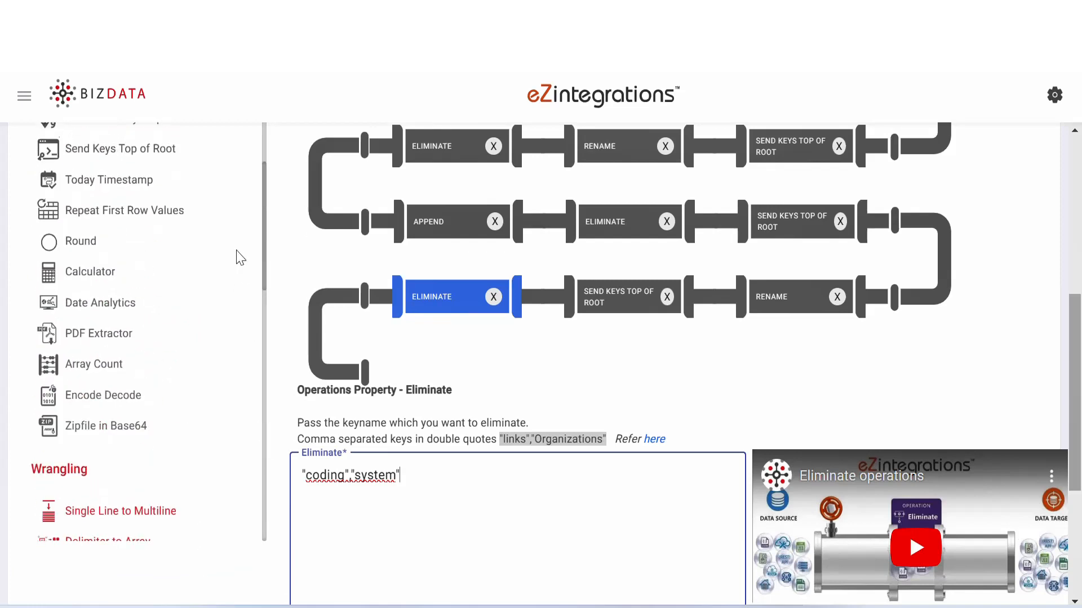
{"action": "scroll", "coordinate": [239, 256], "scroll_direction": "up", "scroll_amount": 2}
{"action": "left_click_drag", "start_coordinate": [186, 240], "coordinate": [496, 399]}
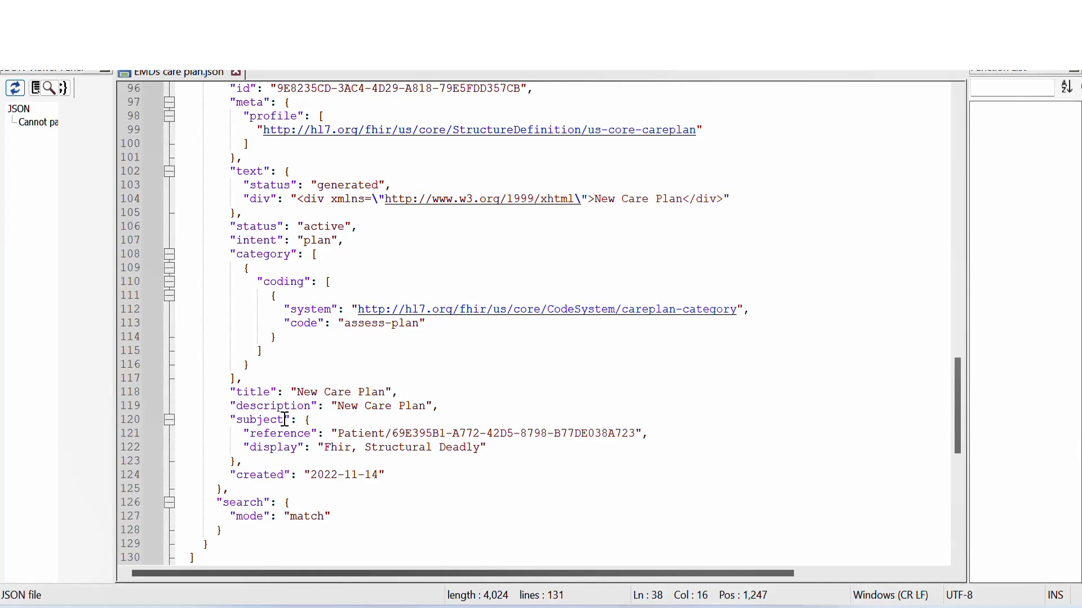
{"action": "left_click_drag", "start_coordinate": [284, 420], "coordinate": [236, 420]}
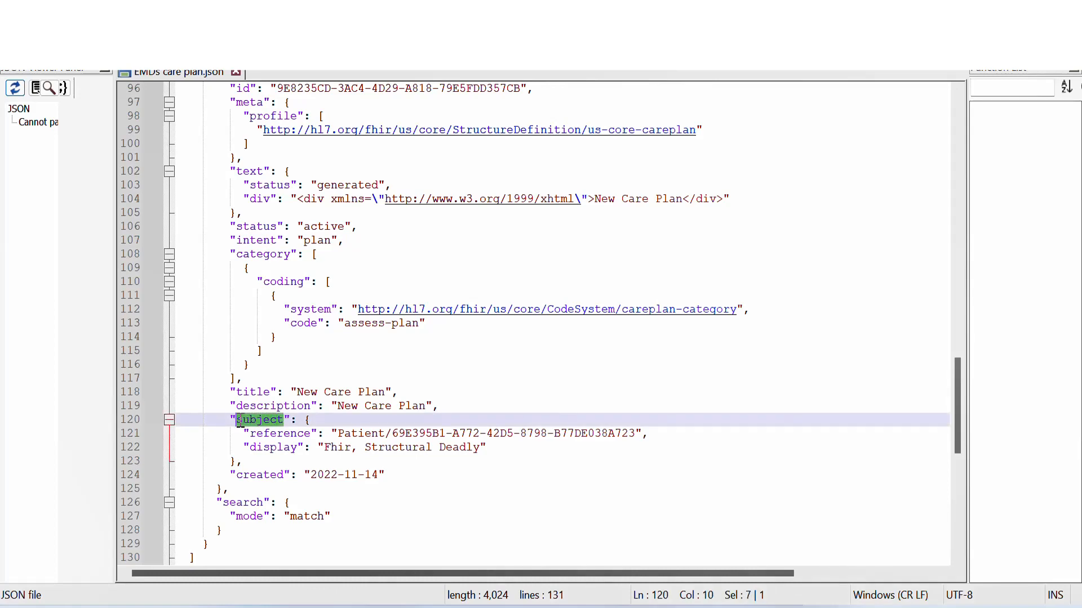
{"action": "left_click", "coordinate": [352, 417]}
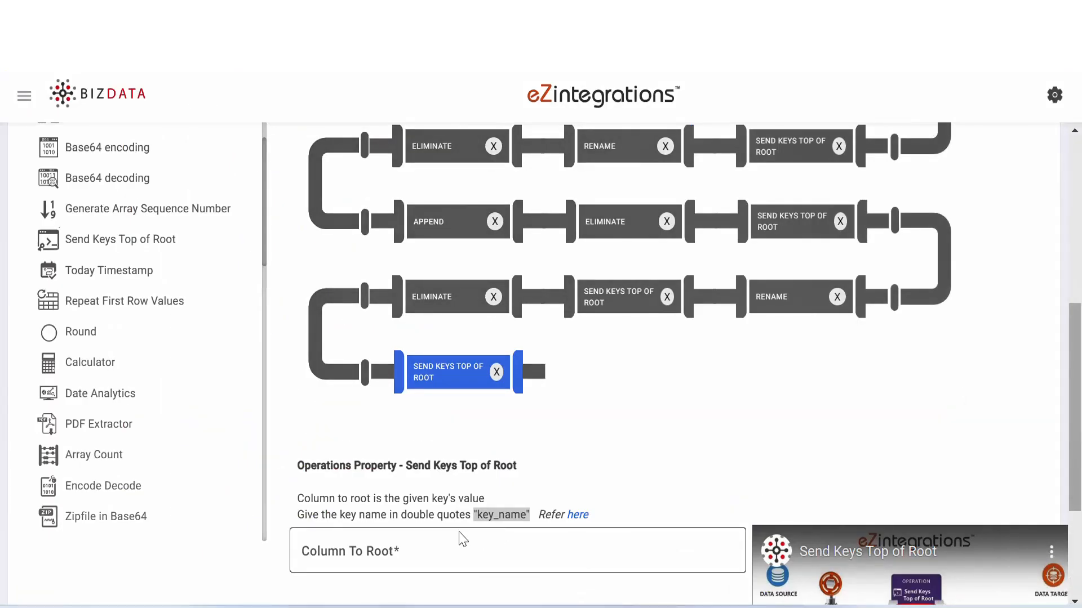
{"action": "left_click", "coordinate": [461, 551]}
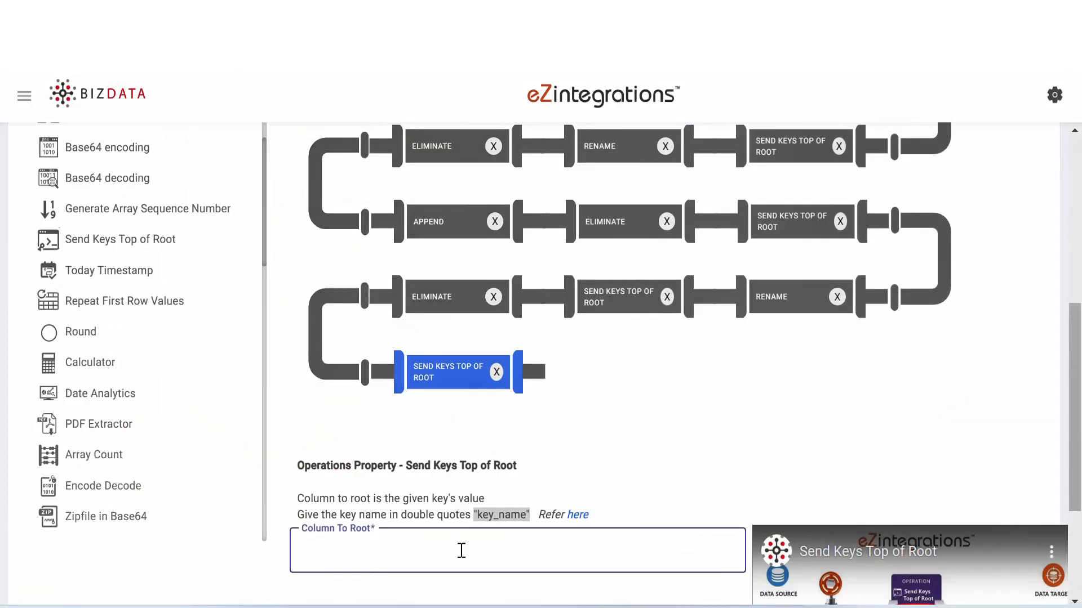
{"action": "type", "text": "\"subject\""}
- Add a Data Types operation at the end of the pipeline with Datetime Operator "created","%Y-%m-%d","%d-%m-%Y"
{"action": "scroll", "coordinate": [235, 151], "scroll_direction": "up", "scroll_amount": 5}
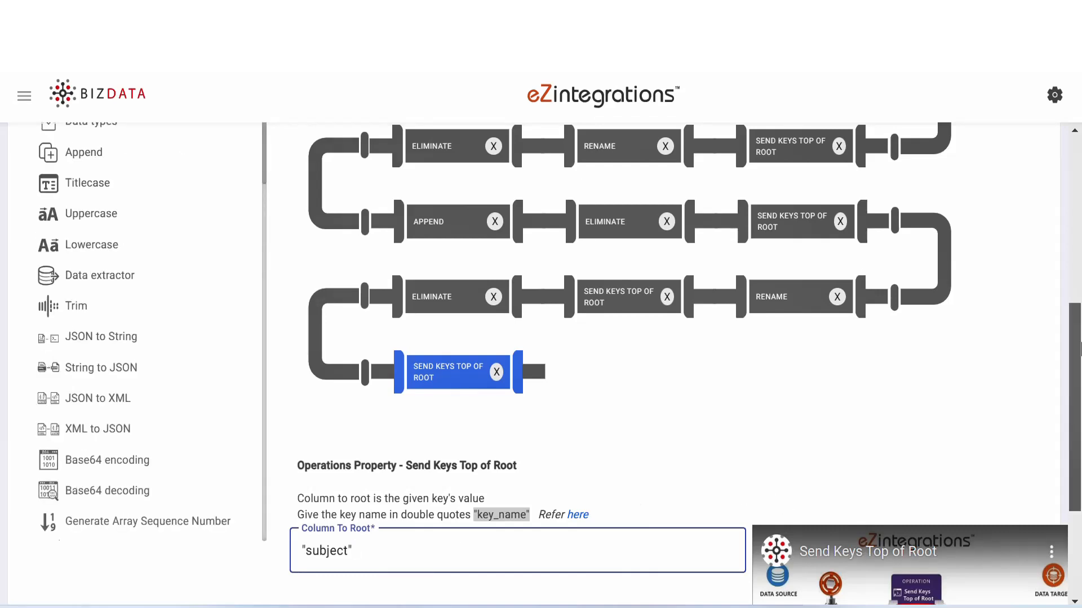
{"action": "scroll", "coordinate": [495, 315], "scroll_direction": "up", "scroll_amount": 1}
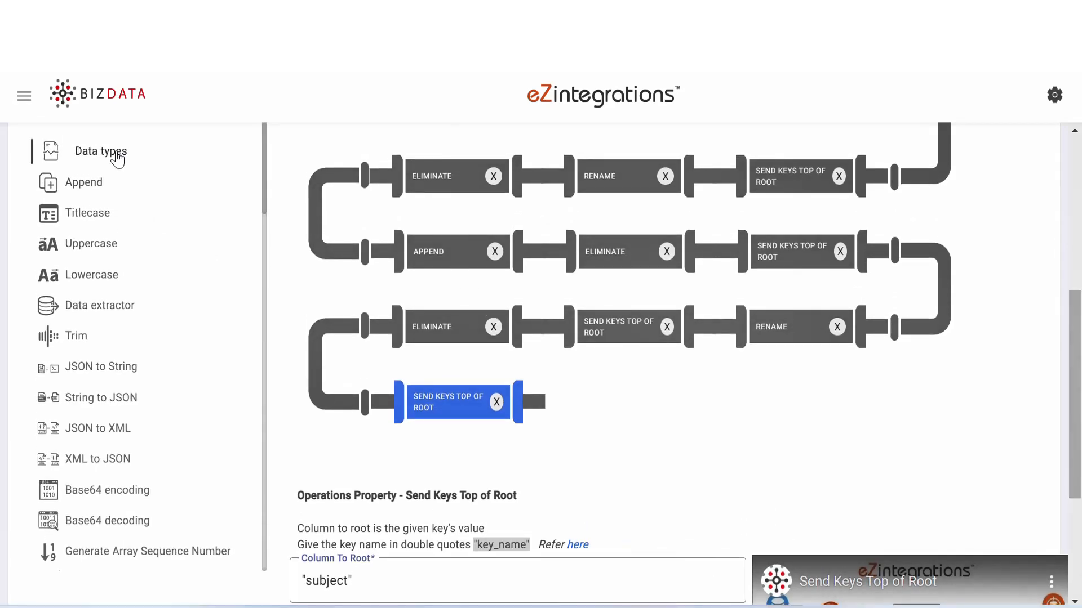
{"action": "left_click_drag", "start_coordinate": [114, 152], "coordinate": [657, 466]}
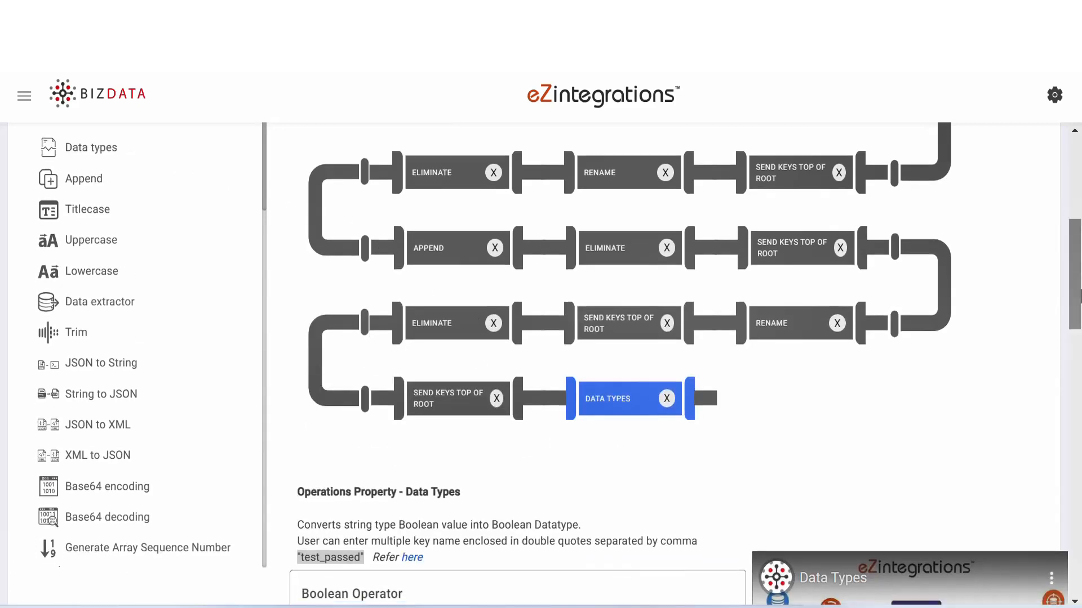
{"action": "left_click_drag", "start_coordinate": [1080, 285], "coordinate": [1080, 523]}
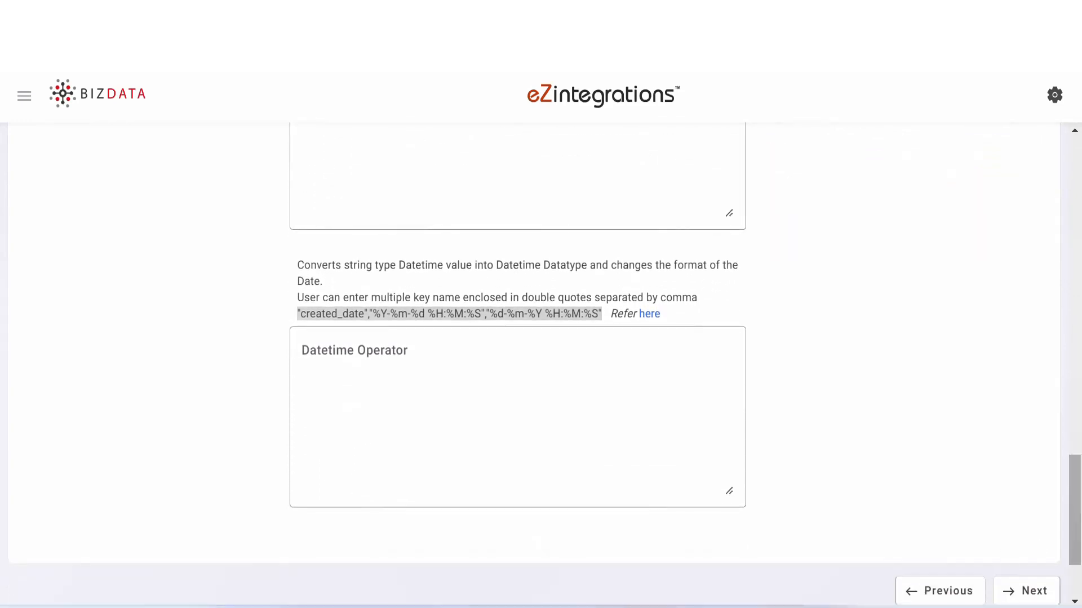
{"action": "left_click", "coordinate": [817, 607]}
{"action": "left_click_drag", "start_coordinate": [236, 478], "coordinate": [394, 475]}
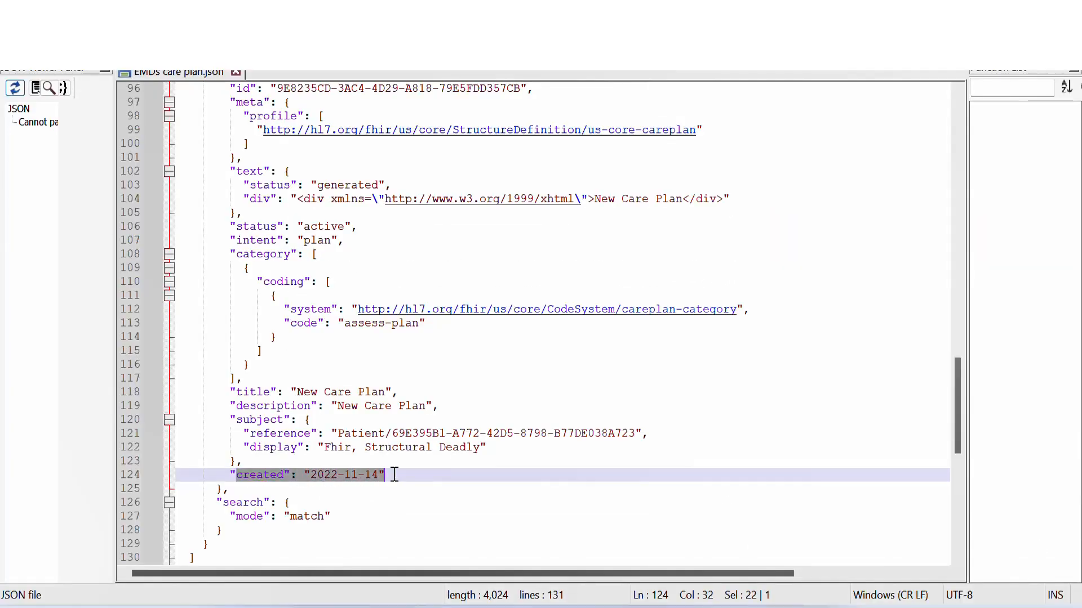
{"action": "triple_click", "coordinate": [393, 475]}
{"action": "left_click", "coordinate": [395, 475]}
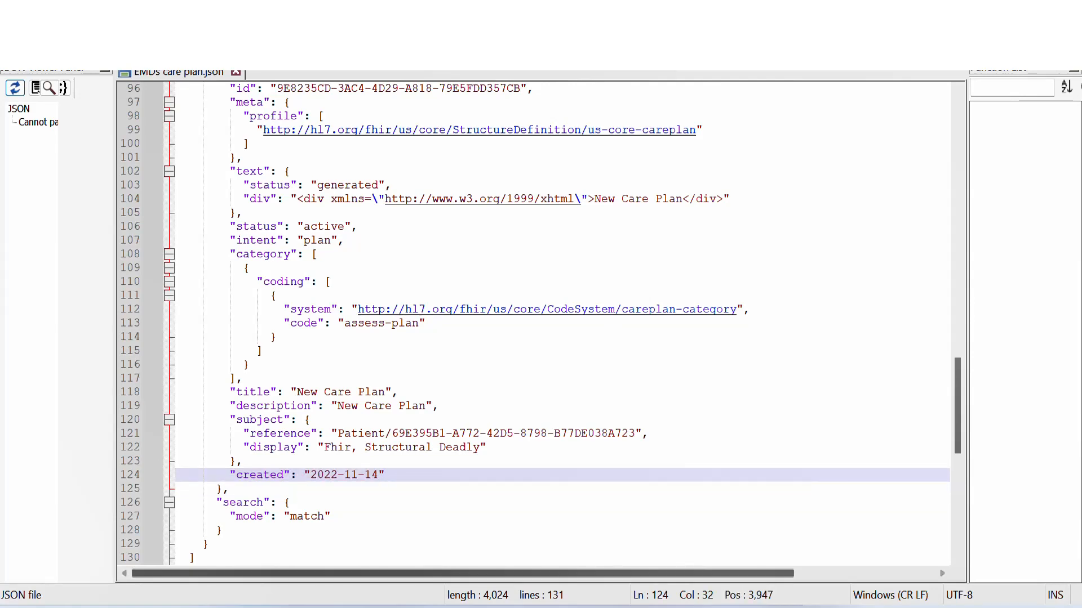
{"action": "left_click", "coordinate": [732, 606]}
{"action": "left_click", "coordinate": [350, 356]}
{"action": "type", "text": "\"created\",\"%Y-%m-%d\",\"%d-%m-%Y\""}
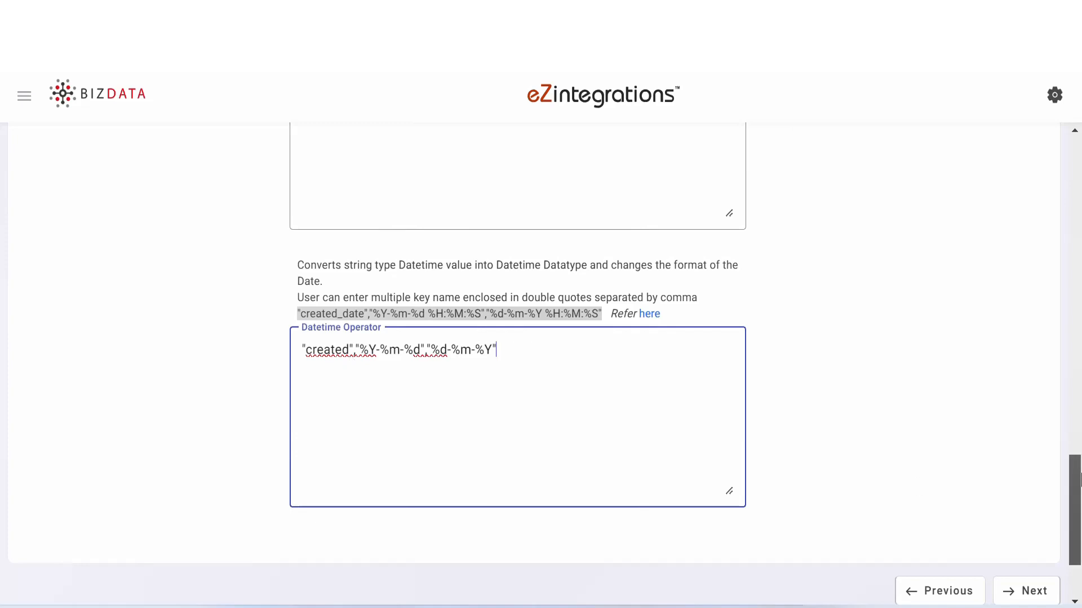
- Add an Eliminate operation after Data Types for the keys "search","title","resourceType"
{"action": "left_click_drag", "start_coordinate": [1075, 496], "coordinate": [1079, 271]}
{"action": "left_click_drag", "start_coordinate": [1080, 271], "coordinate": [1079, 258]}
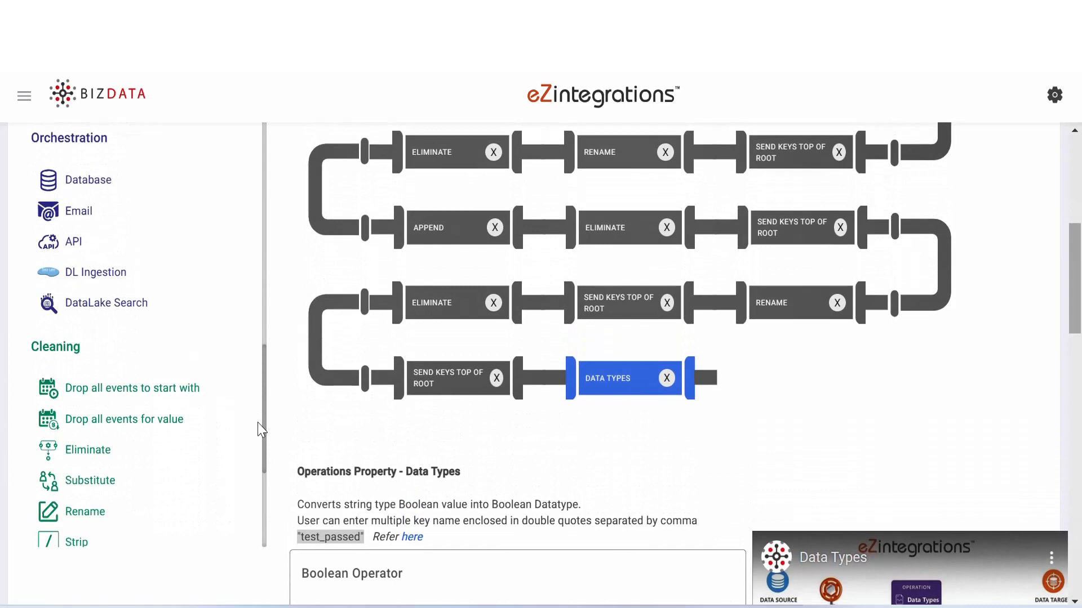
{"action": "left_click_drag", "start_coordinate": [261, 422], "coordinate": [261, 440]}
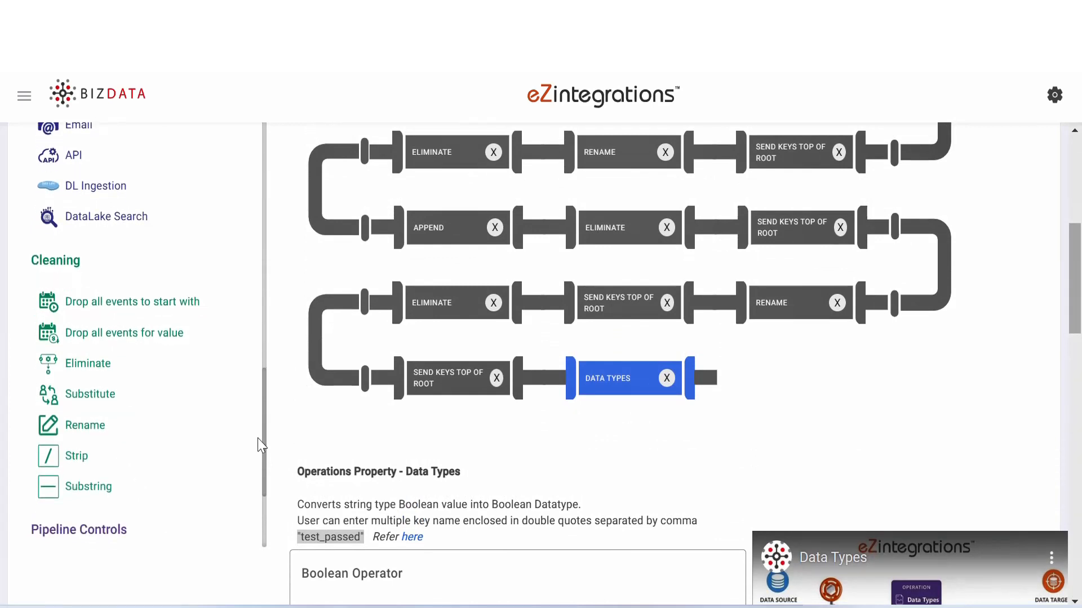
{"action": "left_click_drag", "start_coordinate": [94, 374], "coordinate": [811, 388]}
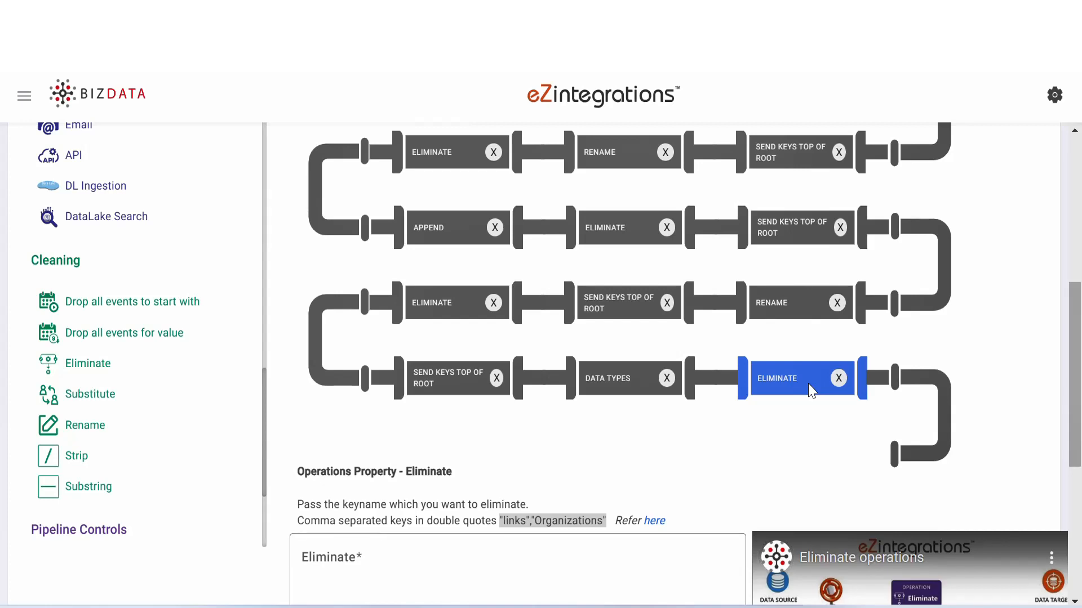
{"action": "scroll", "coordinate": [448, 369], "scroll_direction": "down", "scroll_amount": 4}
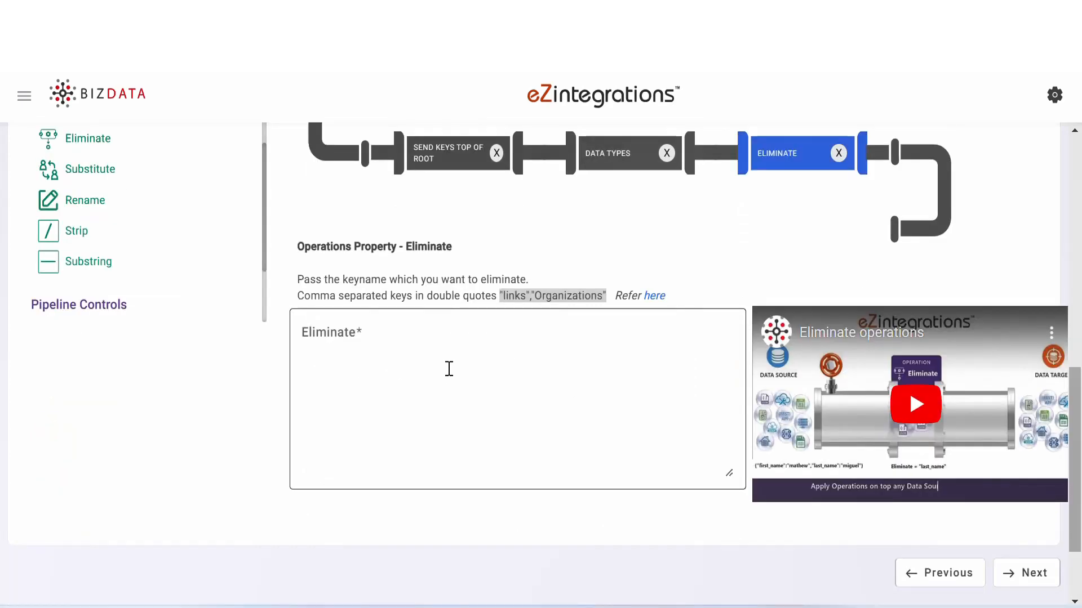
{"action": "left_click", "coordinate": [449, 369]}
{"action": "type", "text": "\"search\",\"title\",\"resourceType\""}
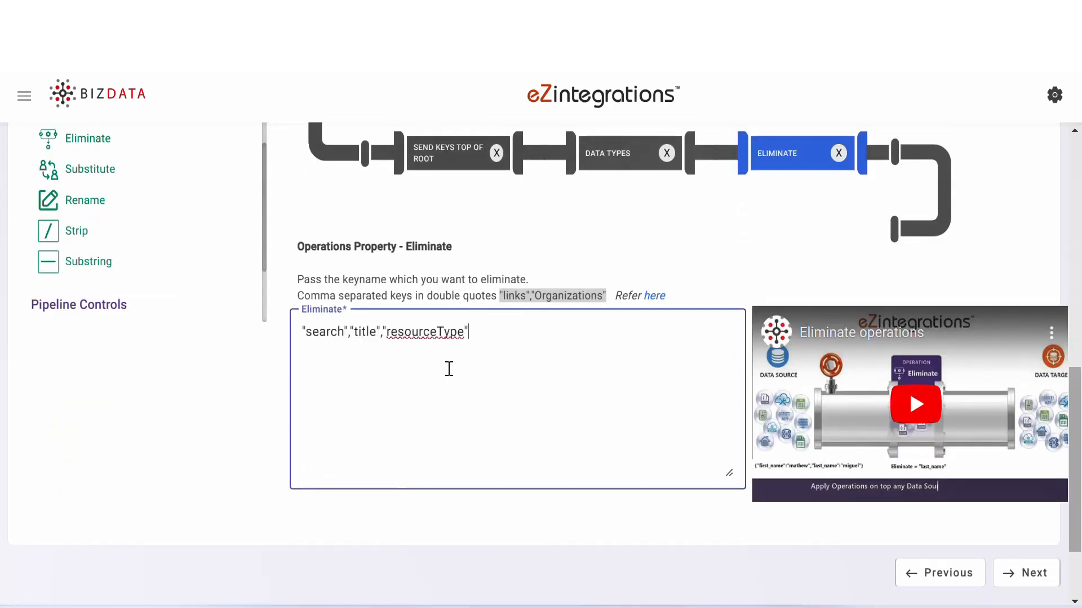
- Add a Rename operation after the last Eliminate with "reference":"Patient ID","display":"Patient Name","created":"Care Plan Start Date"
{"action": "left_click", "coordinate": [95, 204]}
{"action": "left_click_drag", "start_coordinate": [94, 204], "coordinate": [843, 230]}
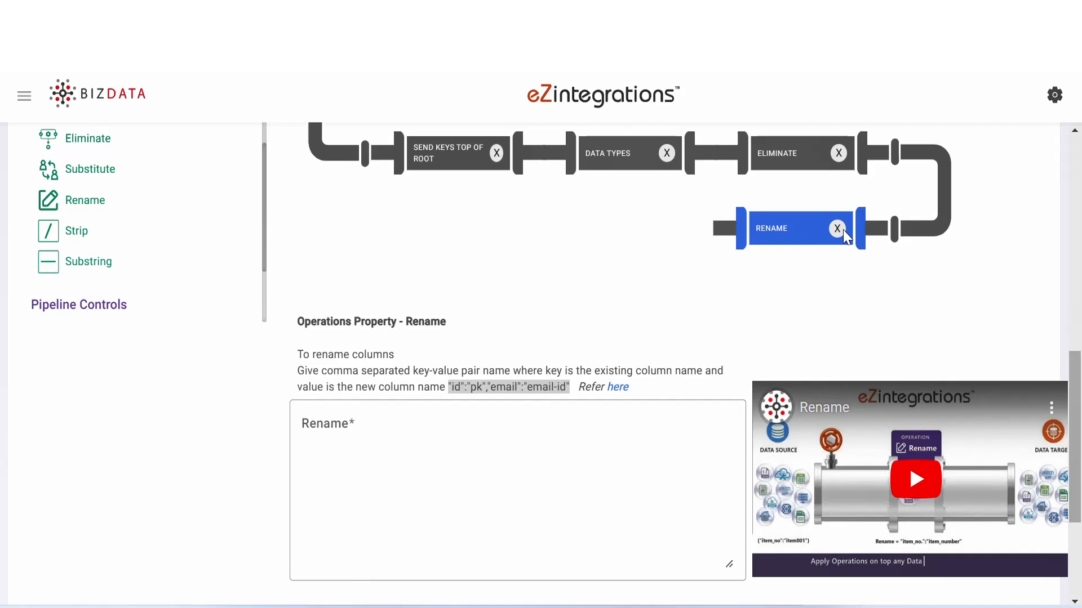
{"action": "left_click", "coordinate": [393, 422]}
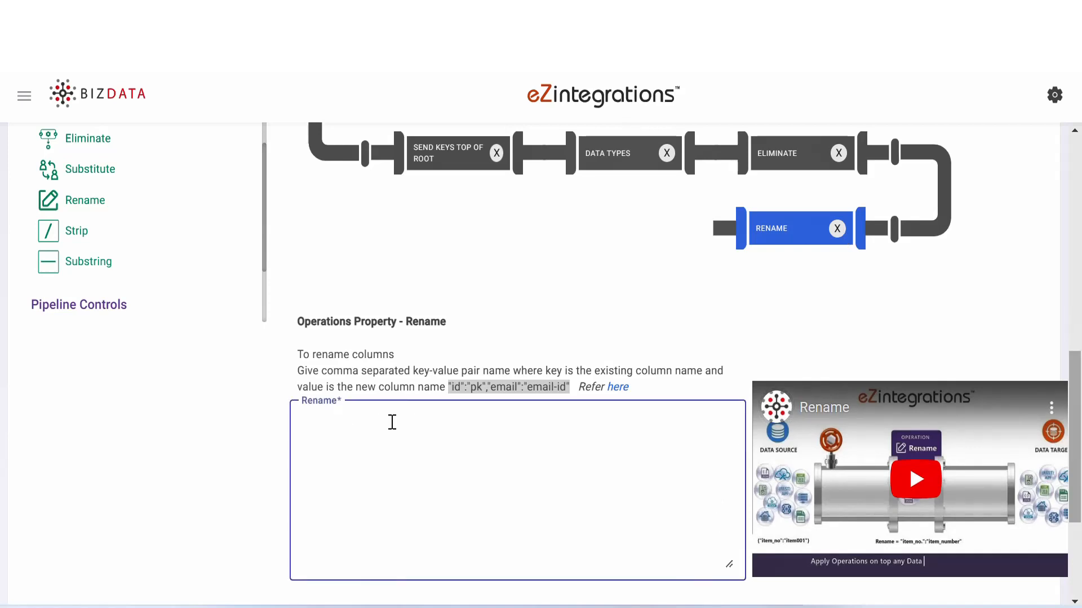
{"action": "type", "text": "\"reference\":\"Patient ID\",\"display\":\"Patient Name\",\"created\":\"Care Plan Start Date\""}
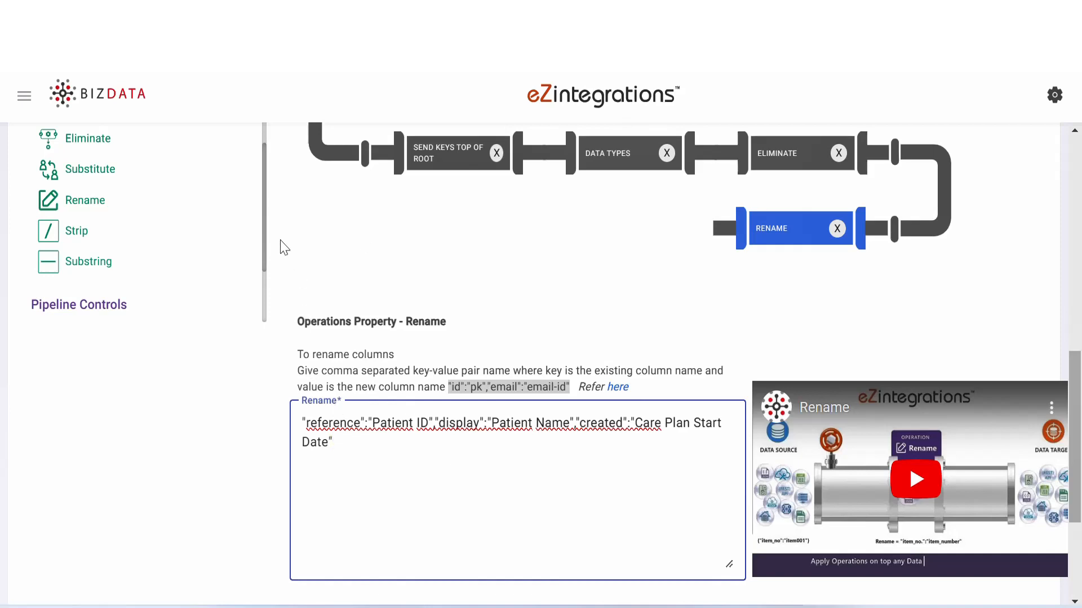
- Add an Append operation after the last Rename with the pair "new_key":"new_value"
{"action": "left_click_drag", "start_coordinate": [1080, 406], "coordinate": [1078, 333]}
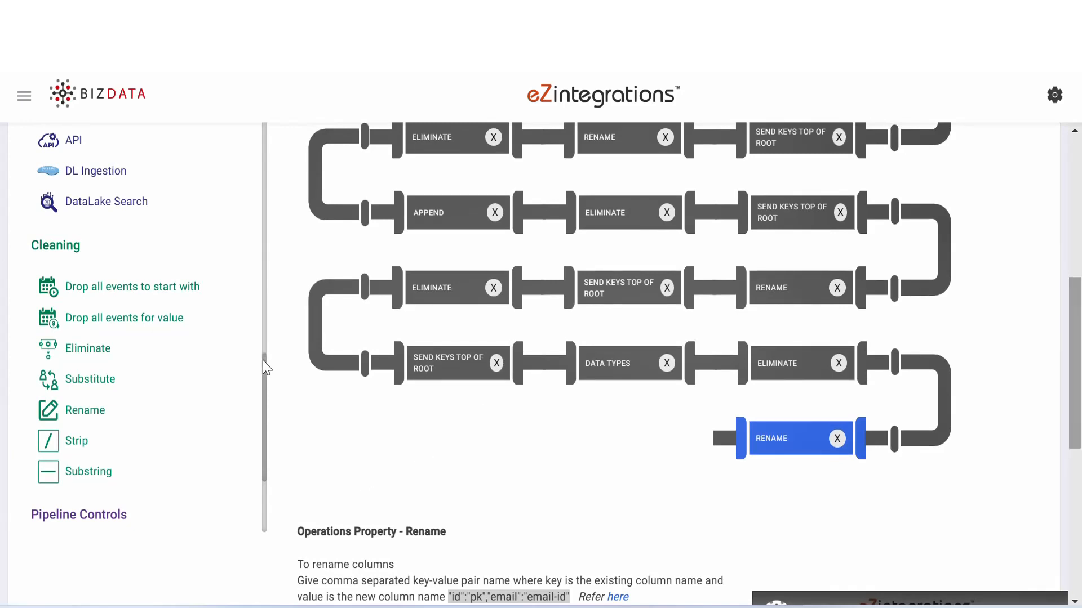
{"action": "left_click_drag", "start_coordinate": [262, 360], "coordinate": [254, 105]}
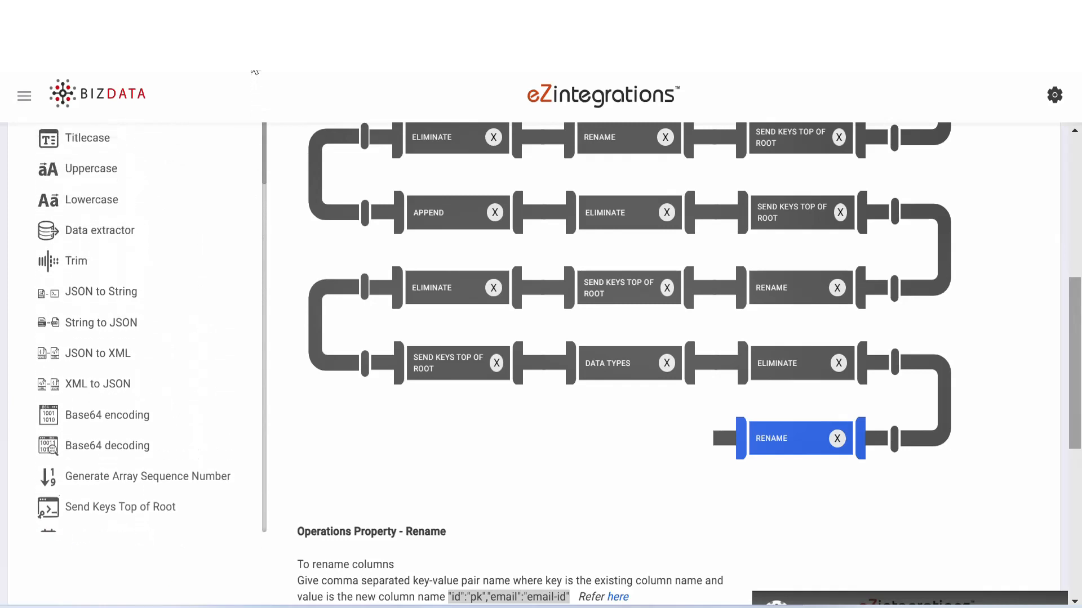
{"action": "left_click_drag", "start_coordinate": [76, 152], "coordinate": [682, 488]}
{"action": "left_click_drag", "start_coordinate": [1080, 343], "coordinate": [1080, 457]}
{"action": "left_click", "coordinate": [329, 311]}
{"action": "type", "text": "\"new_key\":\"new_value\""}
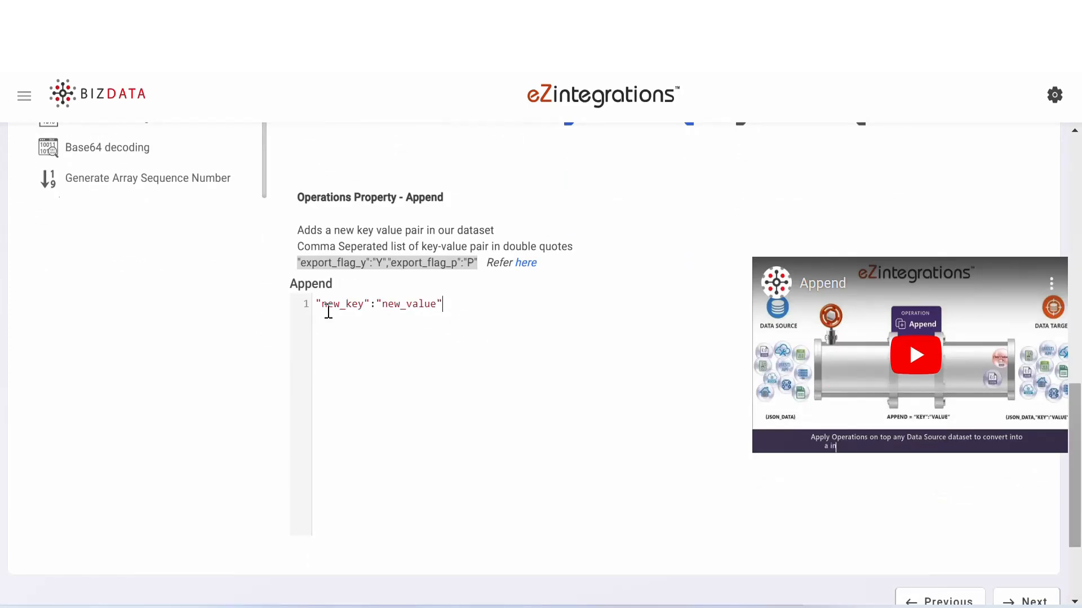
- Add a Data aggregation operation after the last Append with Groupby Key new_key and Array Key Careplan
{"action": "left_click_drag", "start_coordinate": [1080, 434], "coordinate": [1080, 302]}
{"action": "left_click_drag", "start_coordinate": [264, 163], "coordinate": [262, 357]}
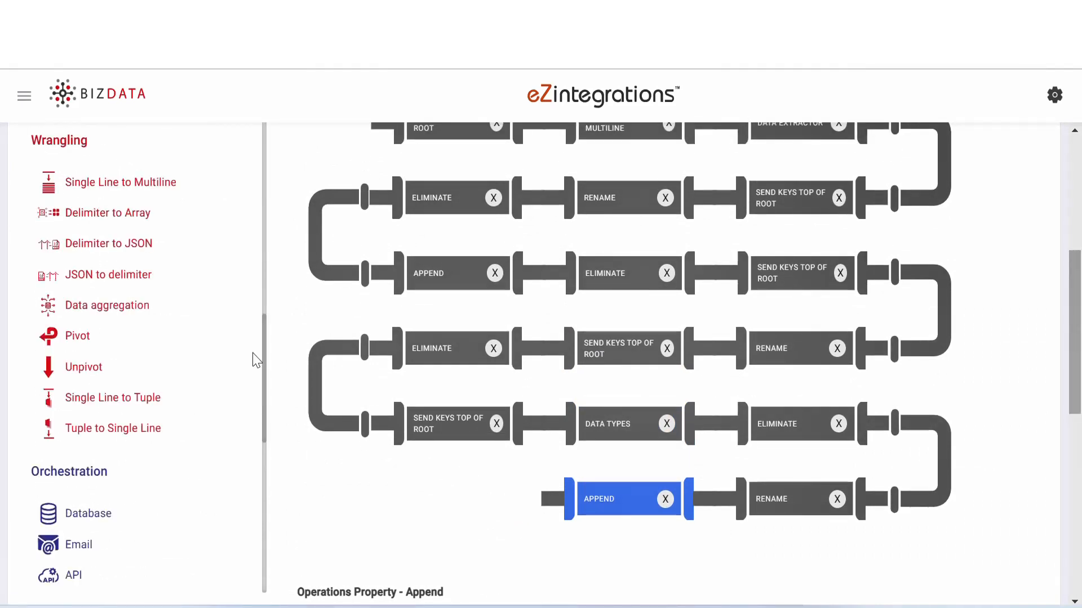
{"action": "left_click_drag", "start_coordinate": [141, 306], "coordinate": [603, 501]}
{"action": "left_click_drag", "start_coordinate": [1080, 324], "coordinate": [1080, 467]}
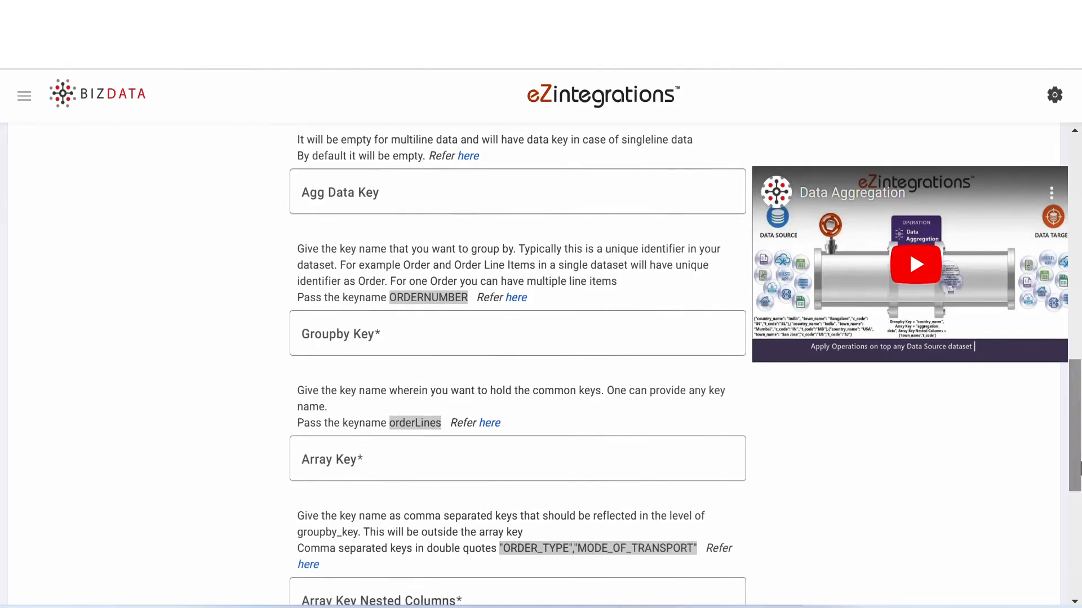
{"action": "left_click", "coordinate": [380, 336]}
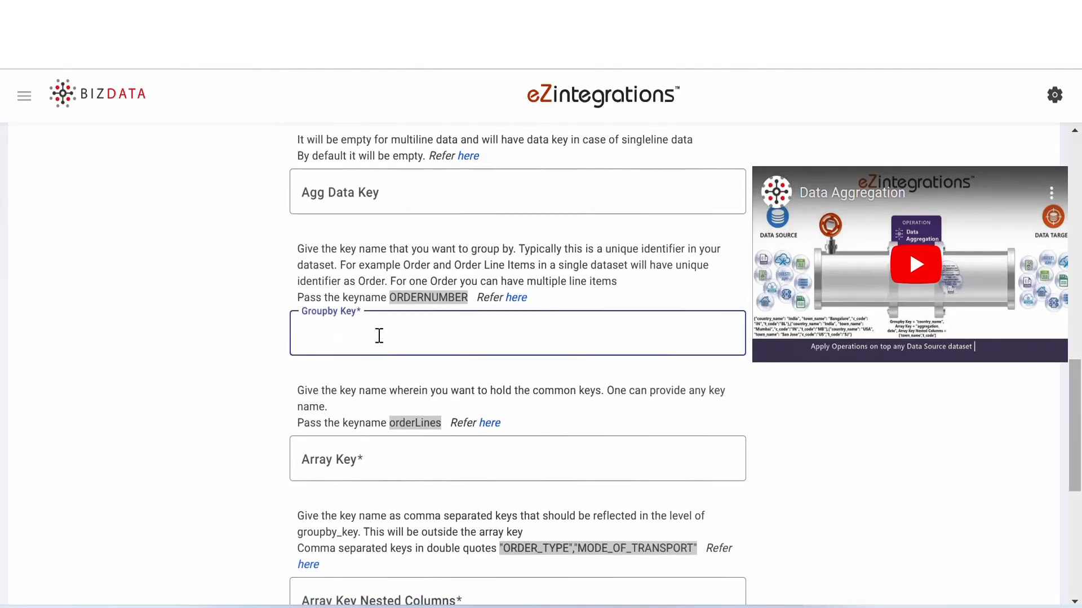
{"action": "type", "text": "new_key"}
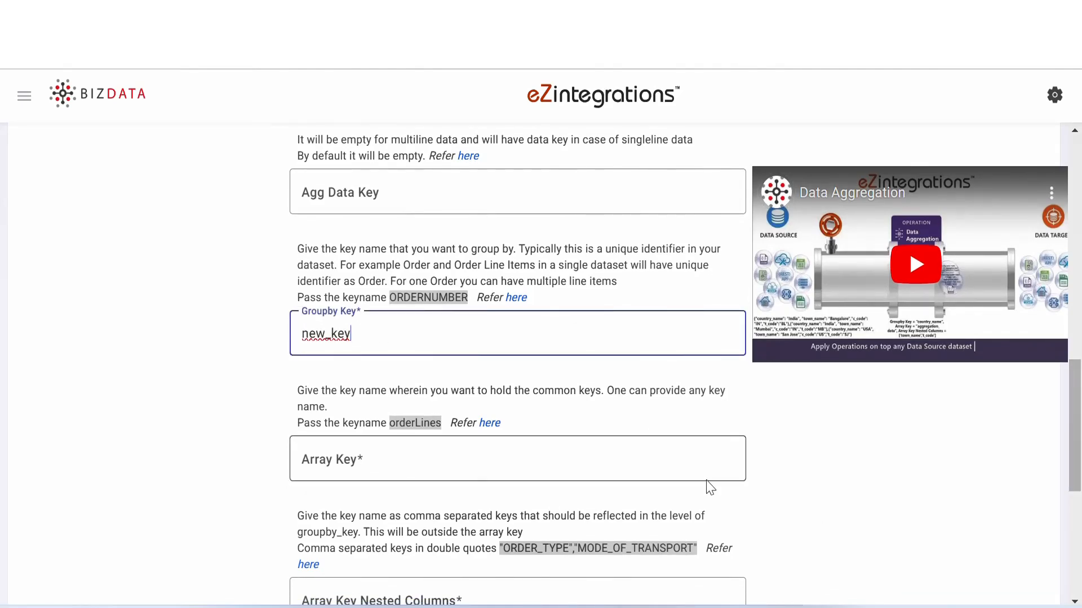
{"action": "left_click", "coordinate": [355, 460]}
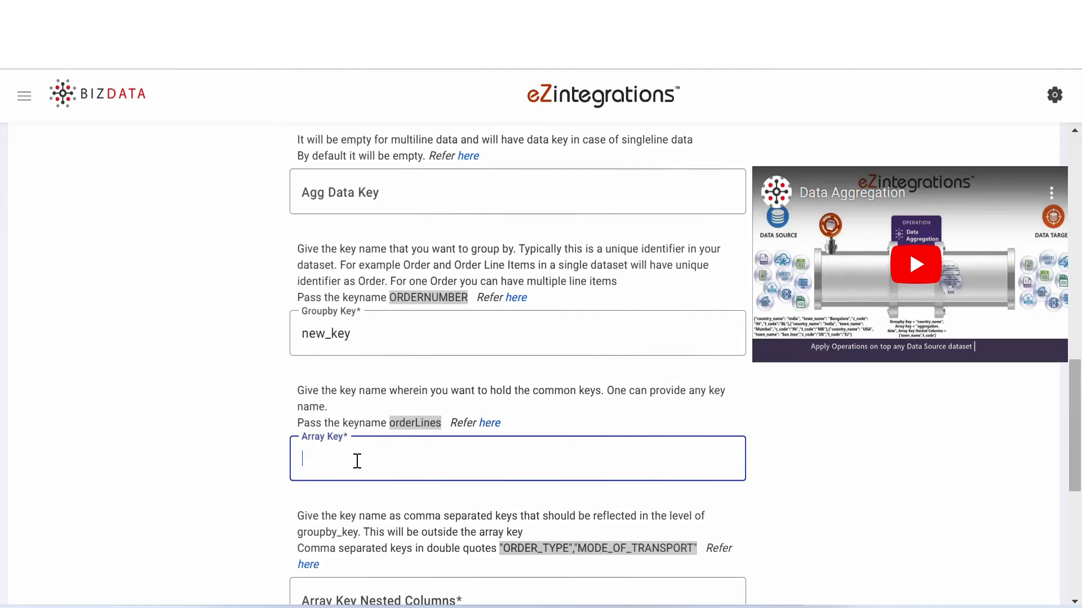
{"action": "type", "text": "Careplan"}
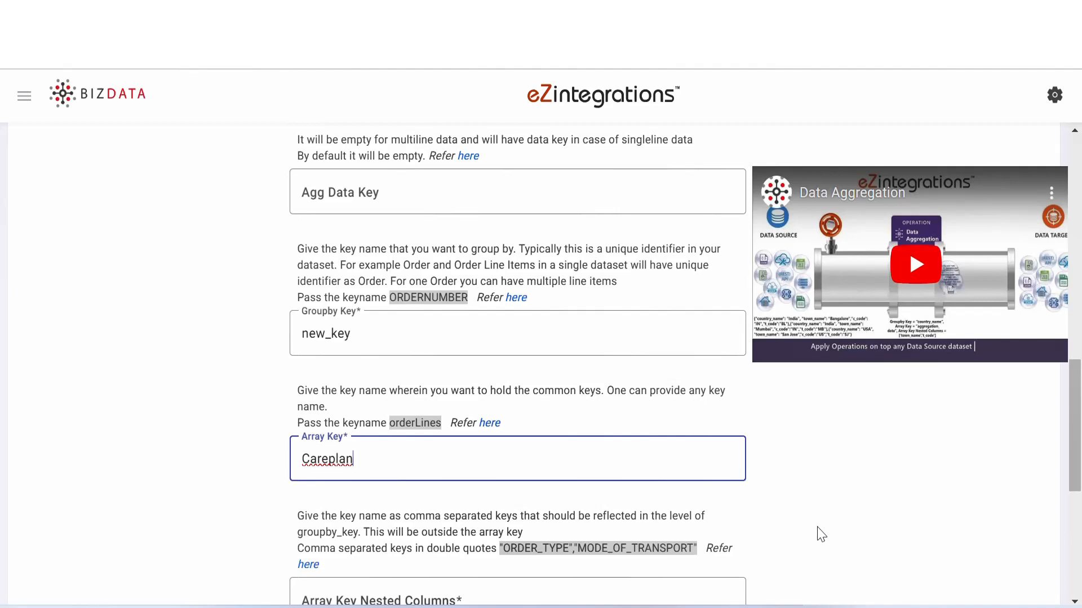
- Set the aggregation's Array Key Nested Columns to "Care plan ID","Patient ID","Patient Name","description","Care Plan Start Date"
{"action": "scroll", "coordinate": [460, 439], "scroll_direction": "down", "scroll_amount": 3}
{"action": "left_click", "coordinate": [461, 438]}
{"action": "type", "text": "\"Care plan ID\",\"Patient ID\",\"Patient Name\",\"description\",\"Care Plan Start Date\""}
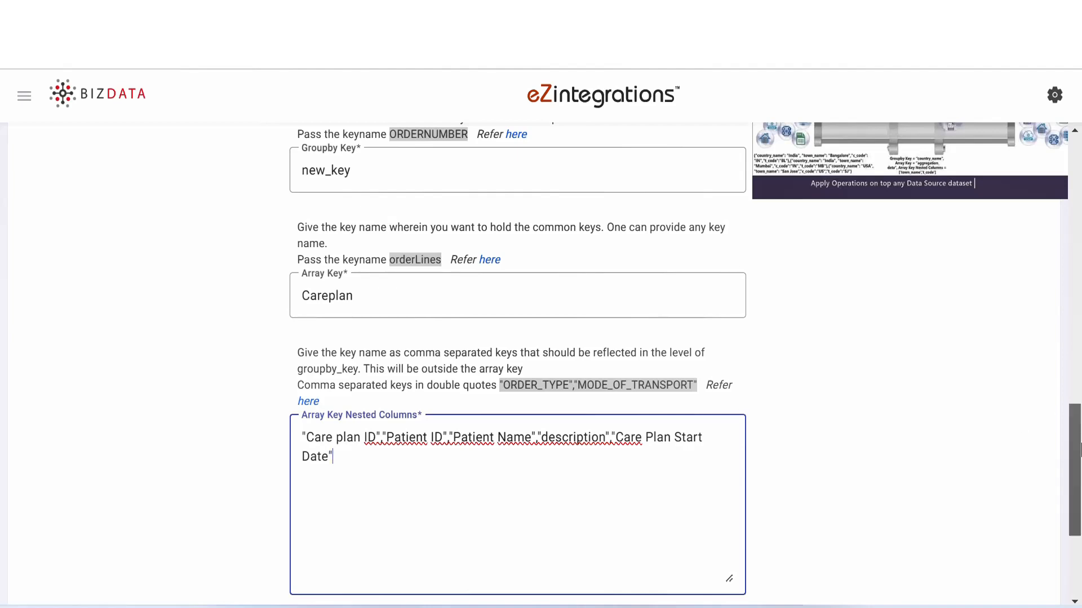
- Add a Single Line to Tuple operation after Data aggregation with Singleline Key ['Careplan']
{"action": "left_click_drag", "start_coordinate": [1076, 442], "coordinate": [1079, 279]}
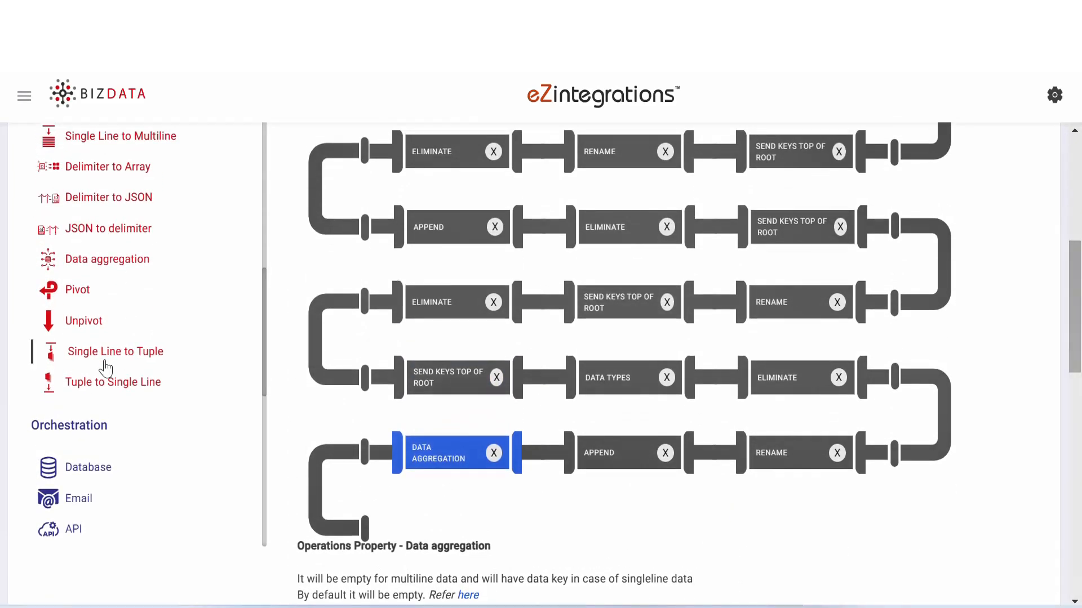
{"action": "left_click_drag", "start_coordinate": [112, 352], "coordinate": [456, 474]}
{"action": "left_click_drag", "start_coordinate": [1078, 276], "coordinate": [1080, 406]}
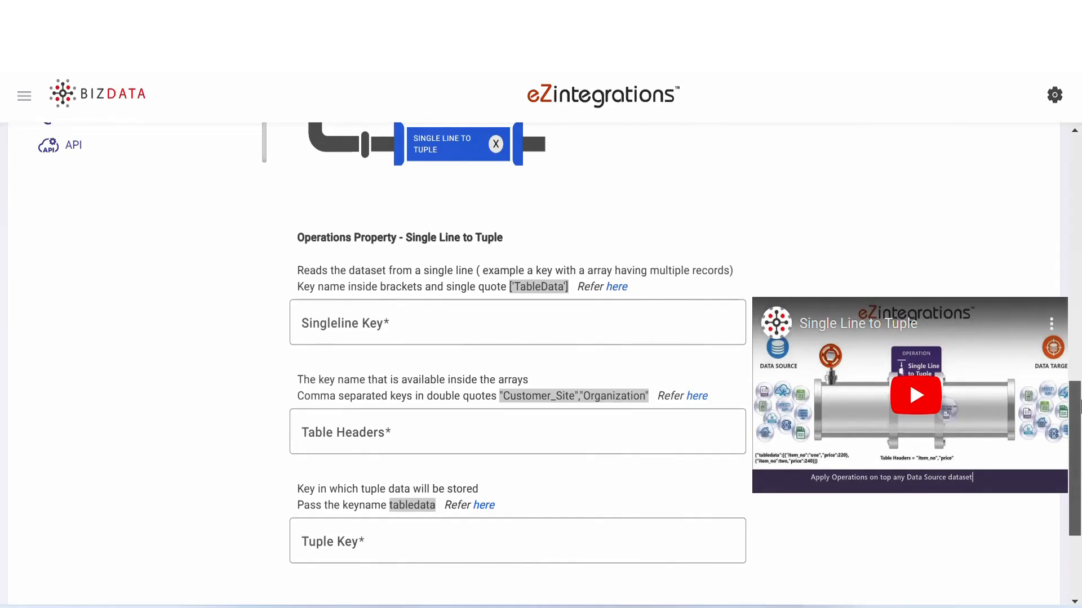
{"action": "left_click", "coordinate": [415, 319]}
{"action": "type", "text": "['Careplan']"}
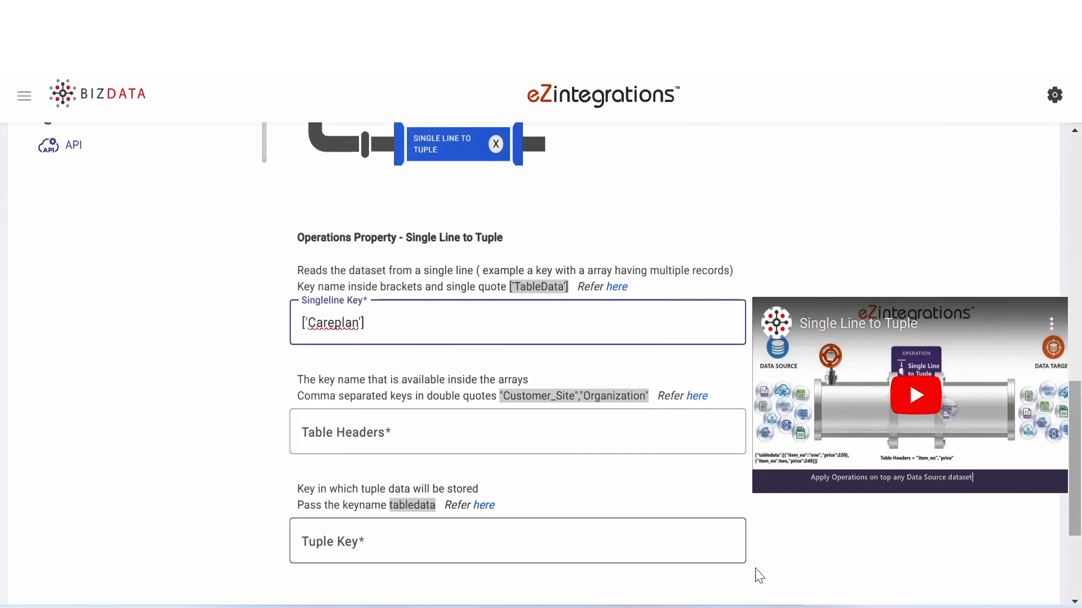
- Set the tuple operation's Table Headers to "Care plan ID","Patient ID","Patient Name","description","Care Plan Start Date" and its Tuple Key to tabledata
{"action": "left_click", "coordinate": [477, 427]}
{"action": "type", "text": "\"Care plan ID\",\"Patient ID\",\"Patient Name\",\"description\",\"Care Plan Start Date\""}
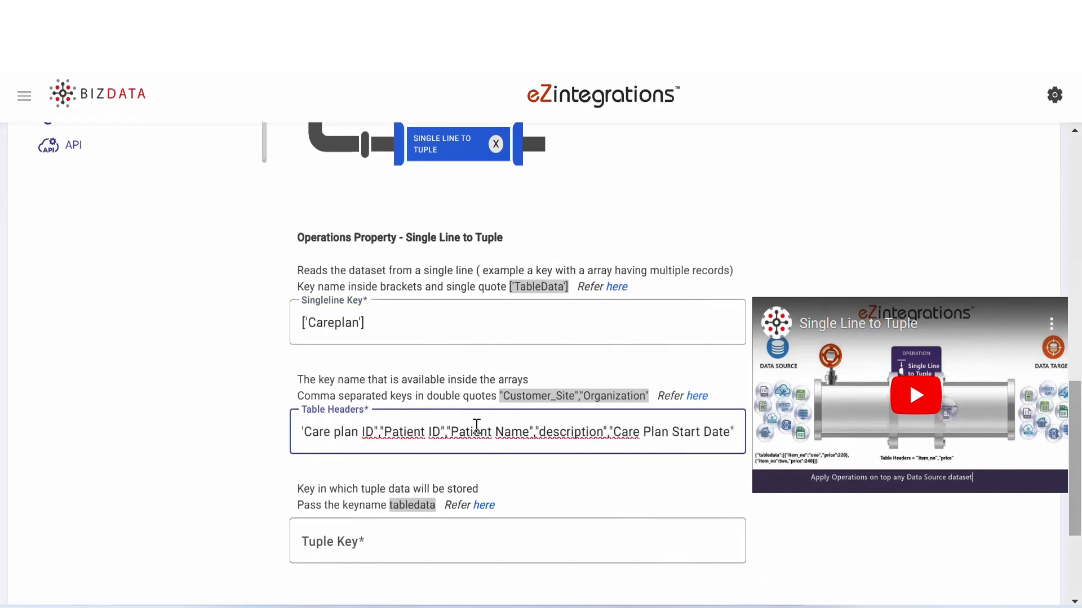
{"action": "left_click", "coordinate": [375, 538]}
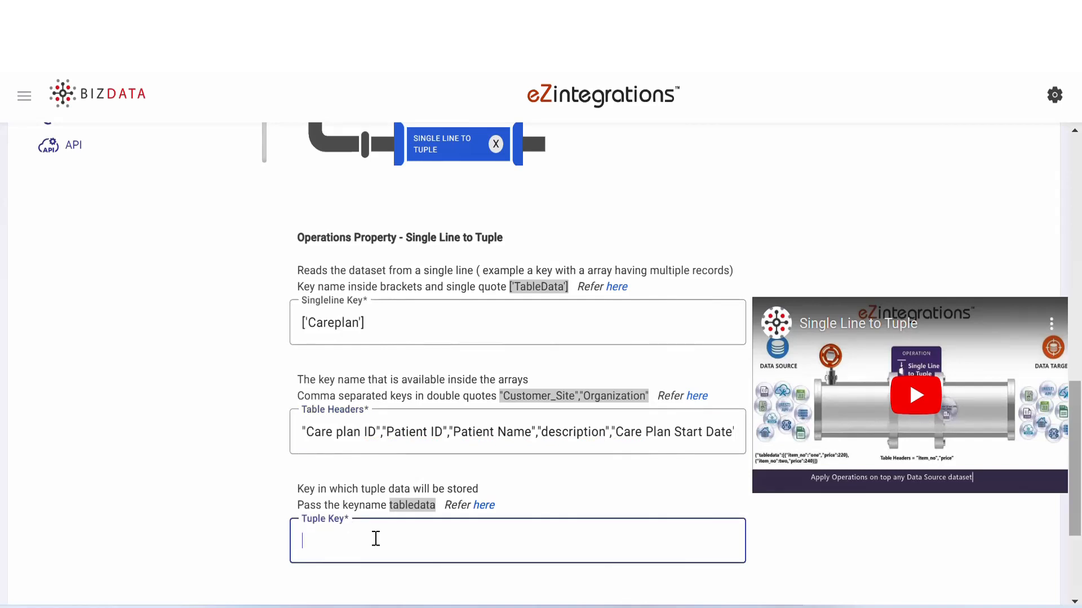
{"action": "type", "text": "tabledata"}
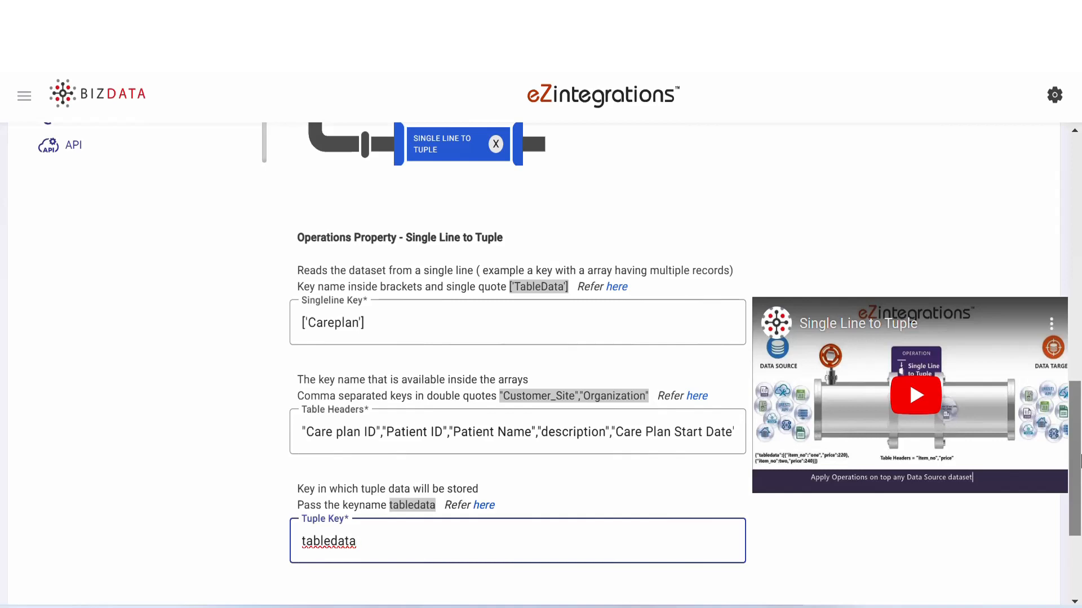
- Proceed from the data operations to the Data Target stage and set the Target Type to Database
{"action": "left_click_drag", "start_coordinate": [1079, 461], "coordinate": [1079, 517]}
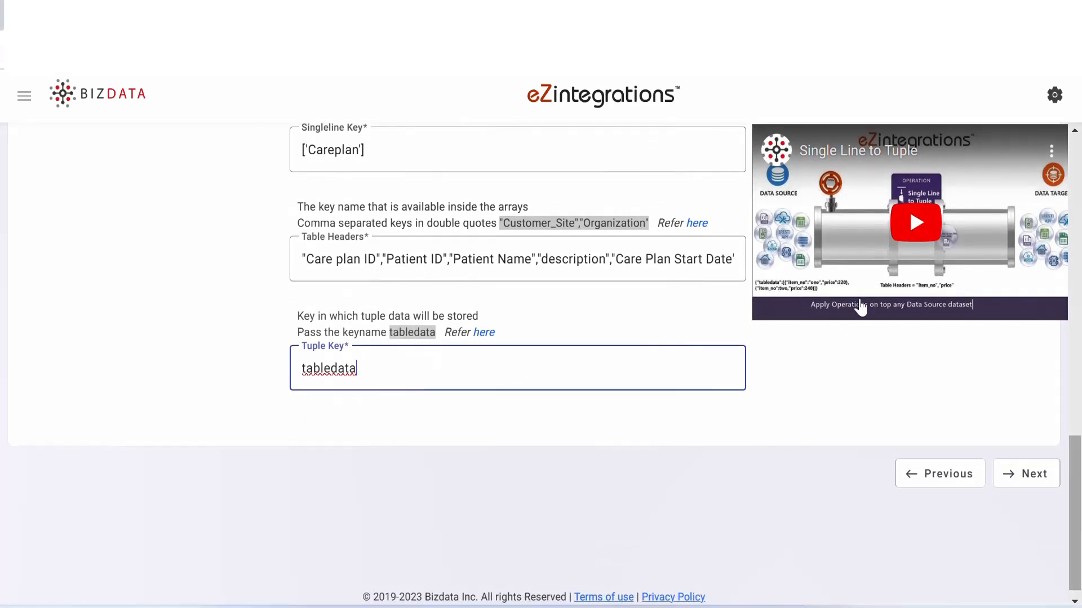
{"action": "left_click_drag", "start_coordinate": [1075, 514], "coordinate": [1049, 532]}
{"action": "left_click", "coordinate": [1032, 471]}
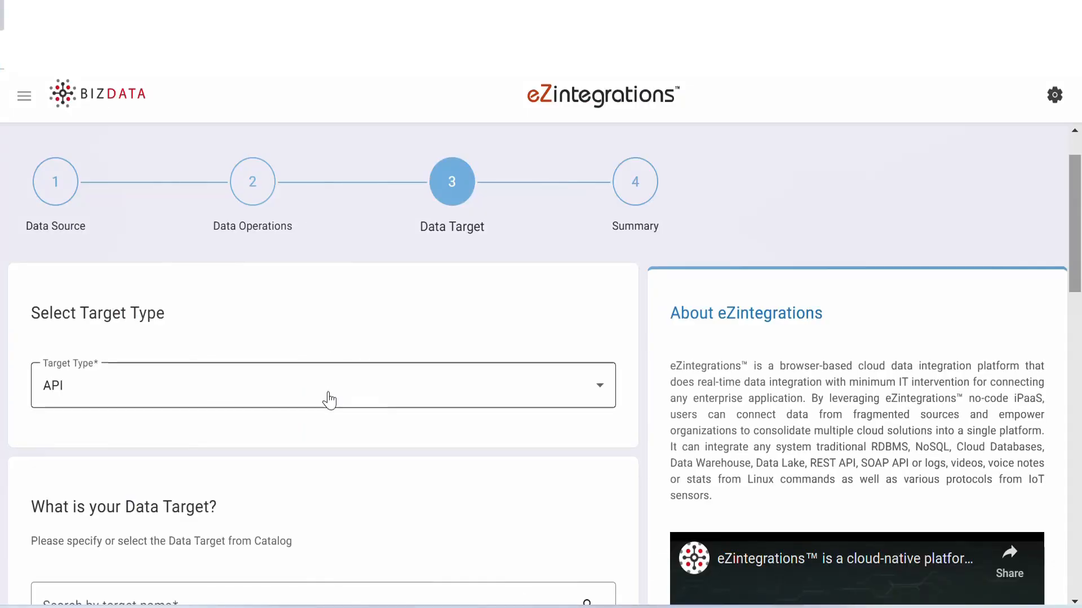
{"action": "left_click", "coordinate": [329, 400]}
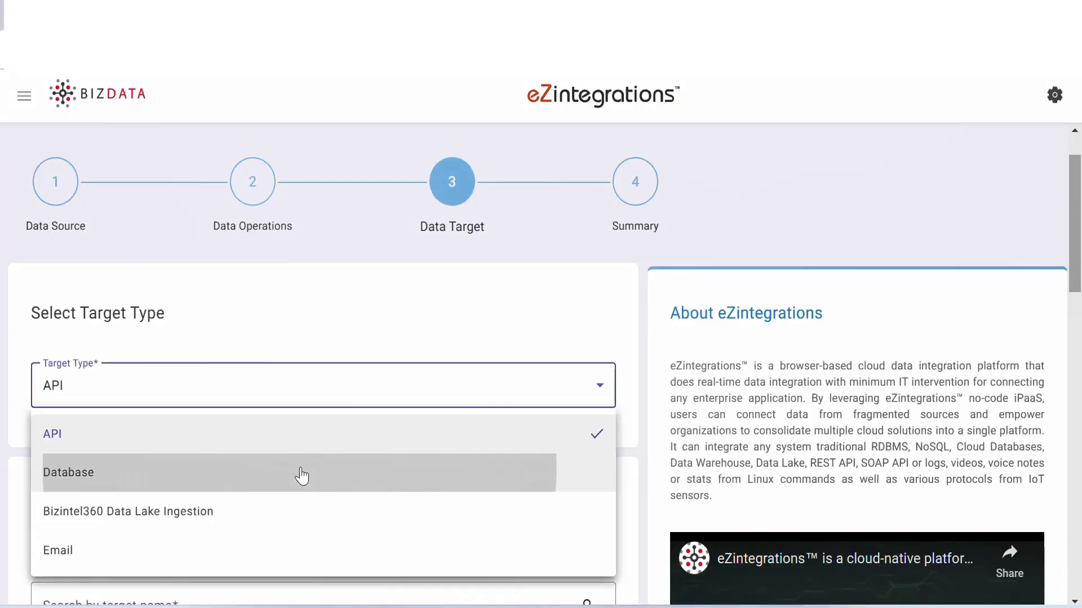
{"action": "left_click", "coordinate": [301, 475]}
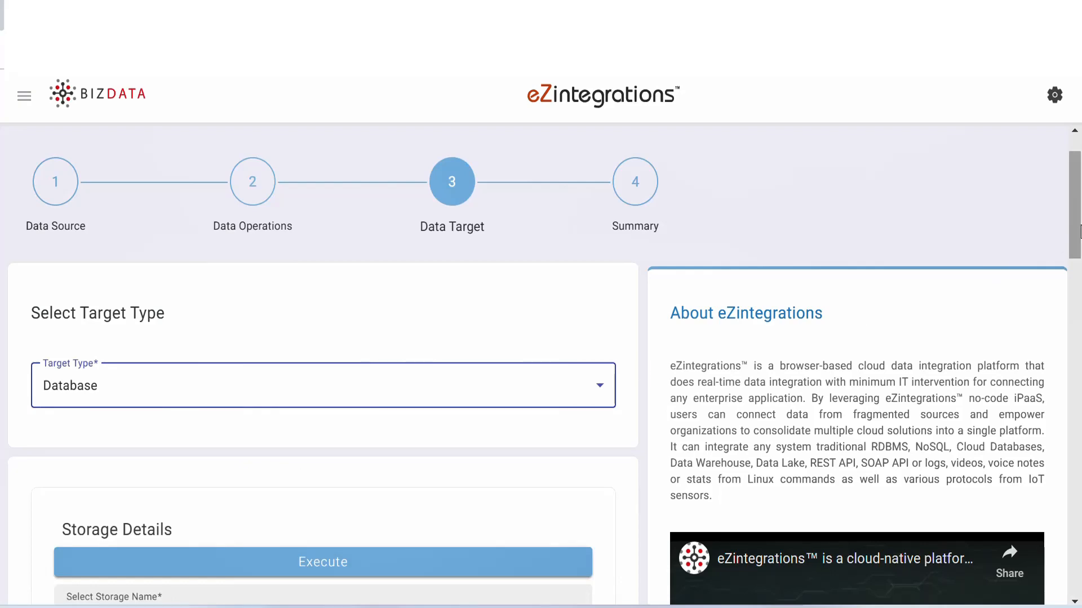
- Select Oracle Database as the target's storage name and All as its version
{"action": "scroll", "coordinate": [1077, 239], "scroll_direction": "down", "scroll_amount": 1}
{"action": "left_click_drag", "start_coordinate": [1079, 237], "coordinate": [1080, 300]}
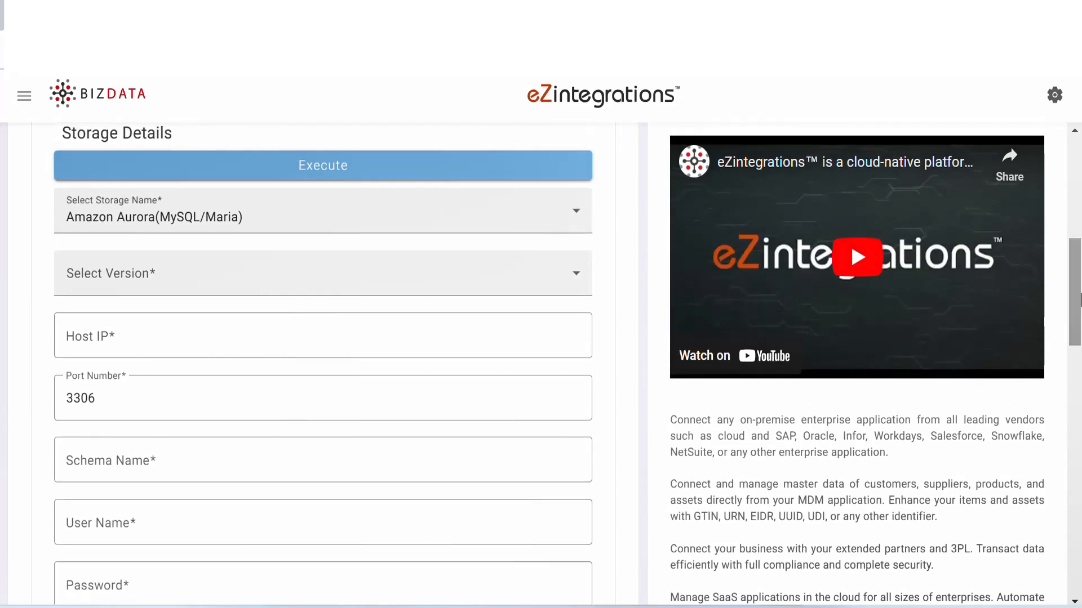
{"action": "left_click", "coordinate": [576, 211]}
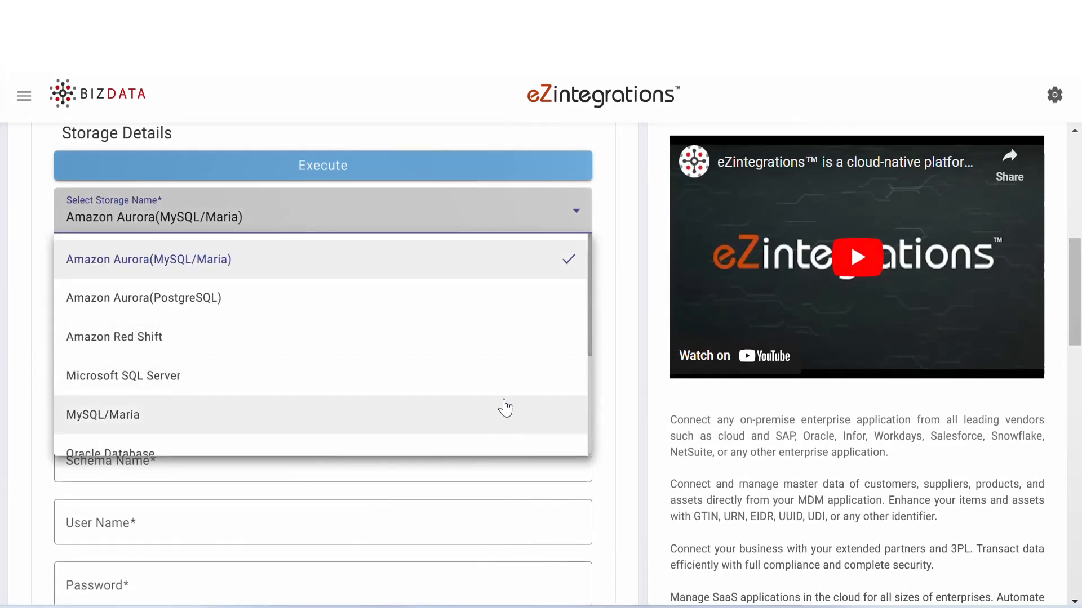
{"action": "left_click_drag", "start_coordinate": [590, 339], "coordinate": [596, 391]}
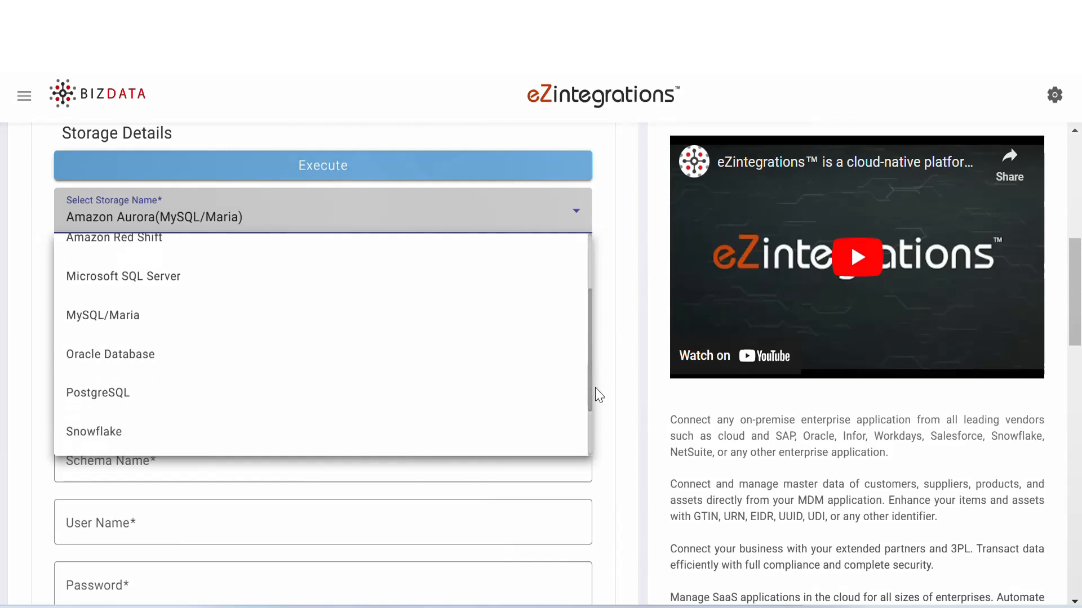
{"action": "left_click", "coordinate": [380, 365]}
{"action": "left_click", "coordinate": [370, 286]}
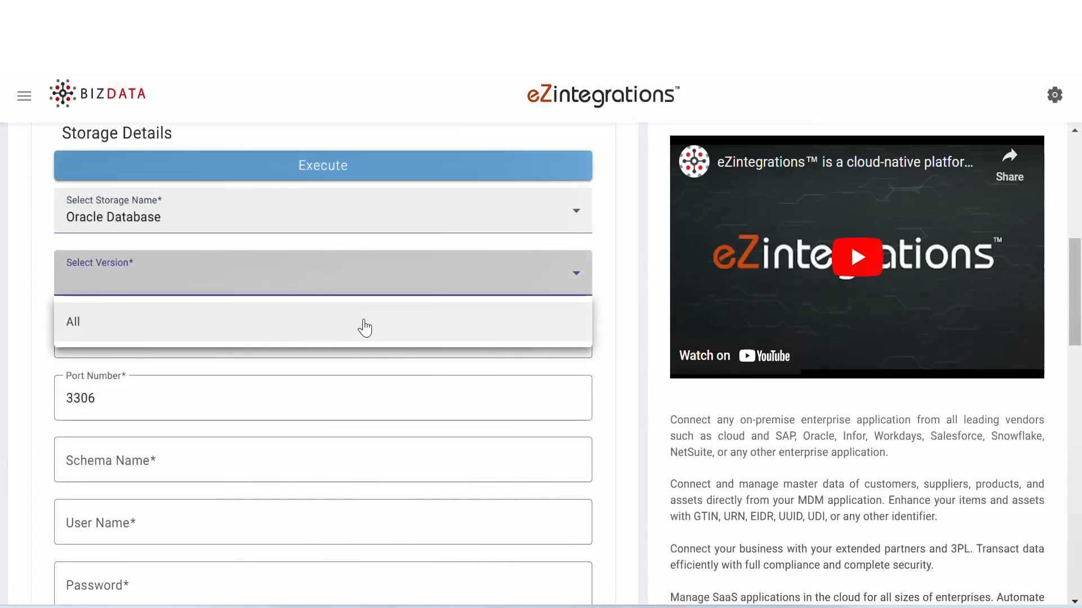
{"action": "left_click", "coordinate": [362, 324]}
- Fill in the Oracle target's host IP, port number, schema name, user name and password
{"action": "left_click", "coordinate": [208, 343]}
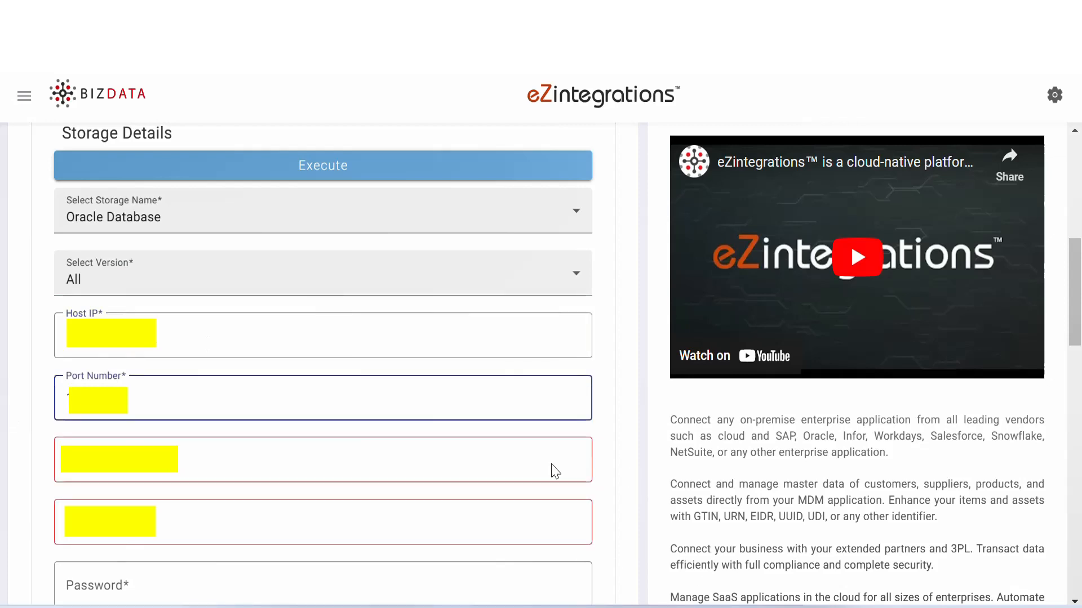
{"action": "left_click", "coordinate": [271, 461]}
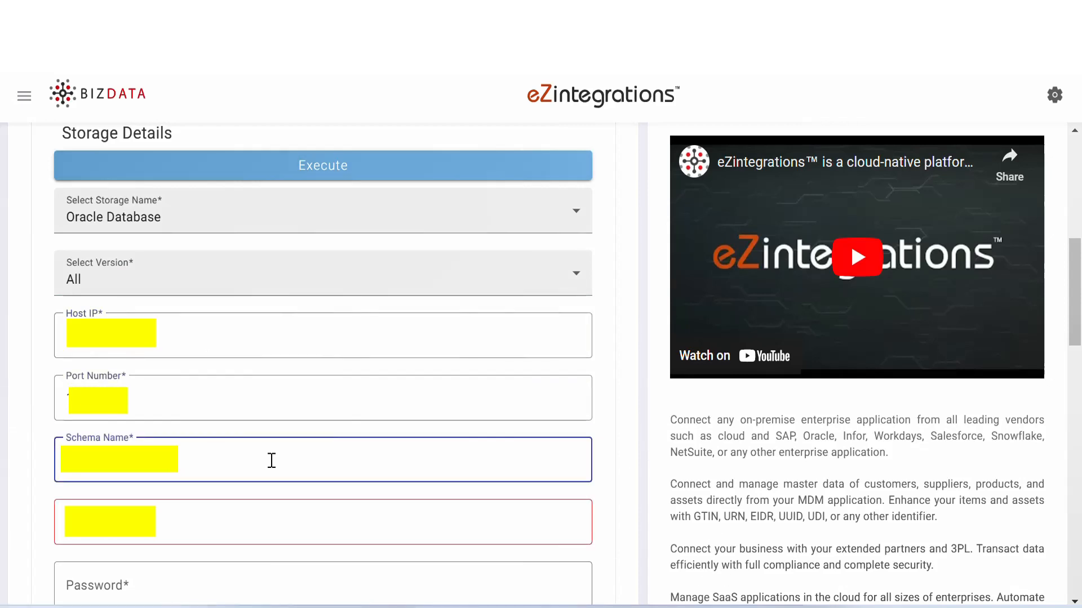
{"action": "left_click", "coordinate": [495, 513]}
{"action": "left_click", "coordinate": [116, 583]}
{"action": "type", "text": "••"}
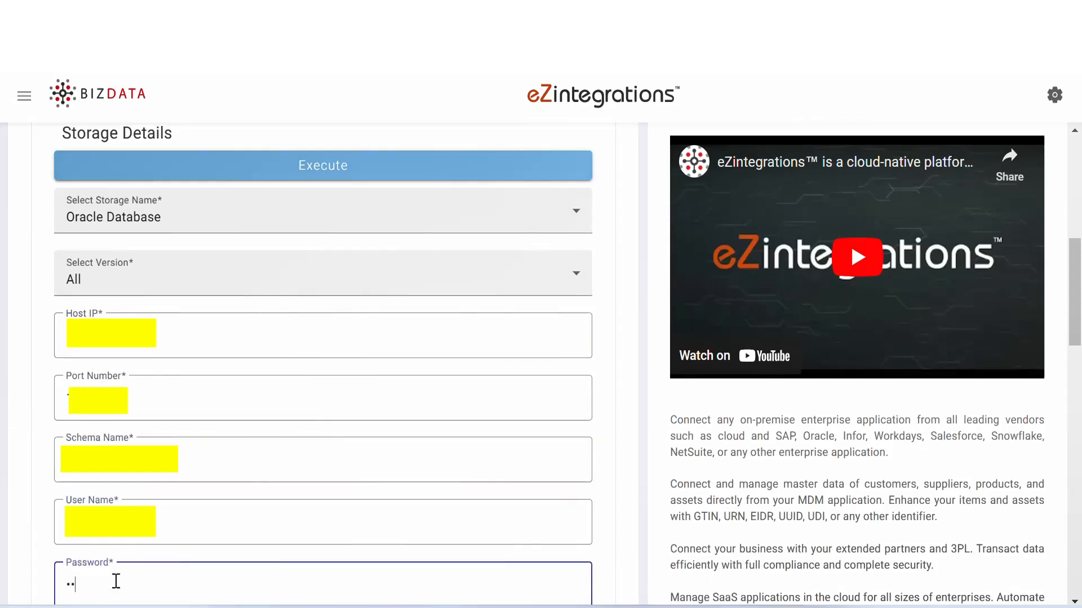
- Set the Tuple Key to ['tabledata'] and enter an SQL insert into CAREPLAN(CAREPLANID,PATIENTID,PATIENTNAME,DESCRIPTION,CAREPLANSTARTDATE) with TO_DATE(?, 'DD-MM-YYYY') and the five source keys
{"action": "scroll", "coordinate": [993, 493], "scroll_direction": "down", "scroll_amount": 10}
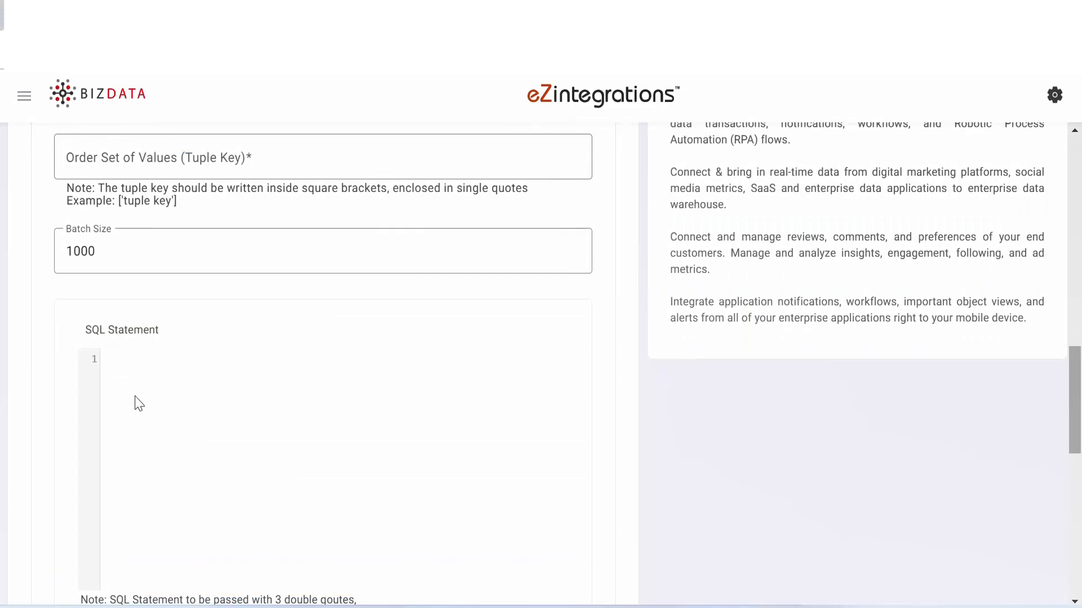
{"action": "left_click", "coordinate": [102, 161]}
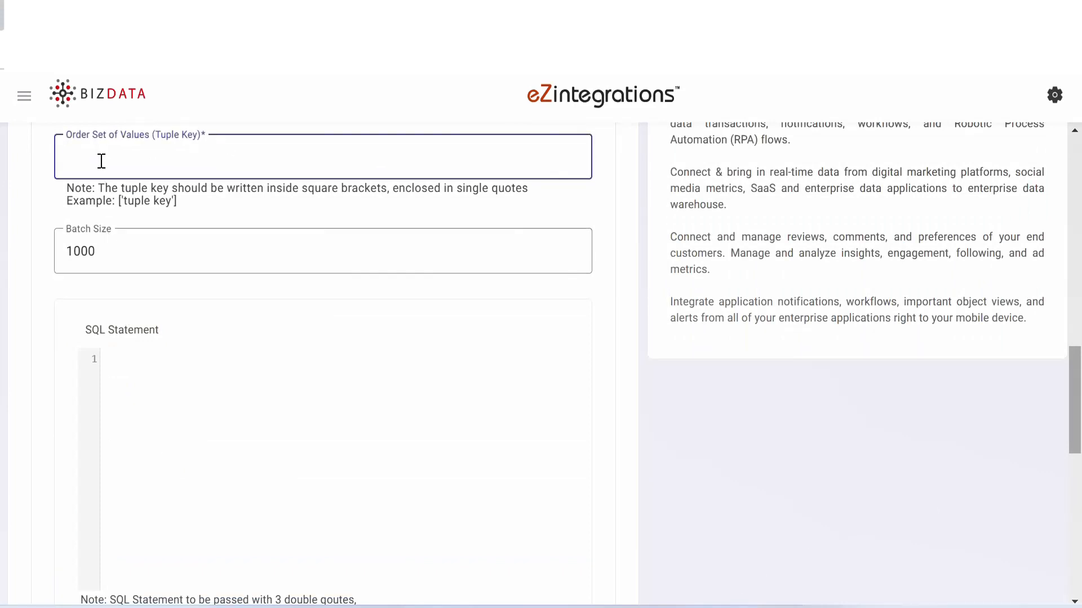
{"action": "type", "text": "['tabledata']"}
{"action": "left_click", "coordinate": [248, 413]}
{"action": "type", "text": "\"\"\"Insert into CAREPLAN(CAREPLANID,PATIENTID,PATIENTNAME,DESCRIPTION,CAREPLANSTARTDATE) values (?,?,?,?,TO_DATE(?, 'DD-MM-YYYY'))\"\"\",\"Care plan ID\",\"Patient ID\",\"Patient Name\",\"description\",\"Care Plan Start Date\""}
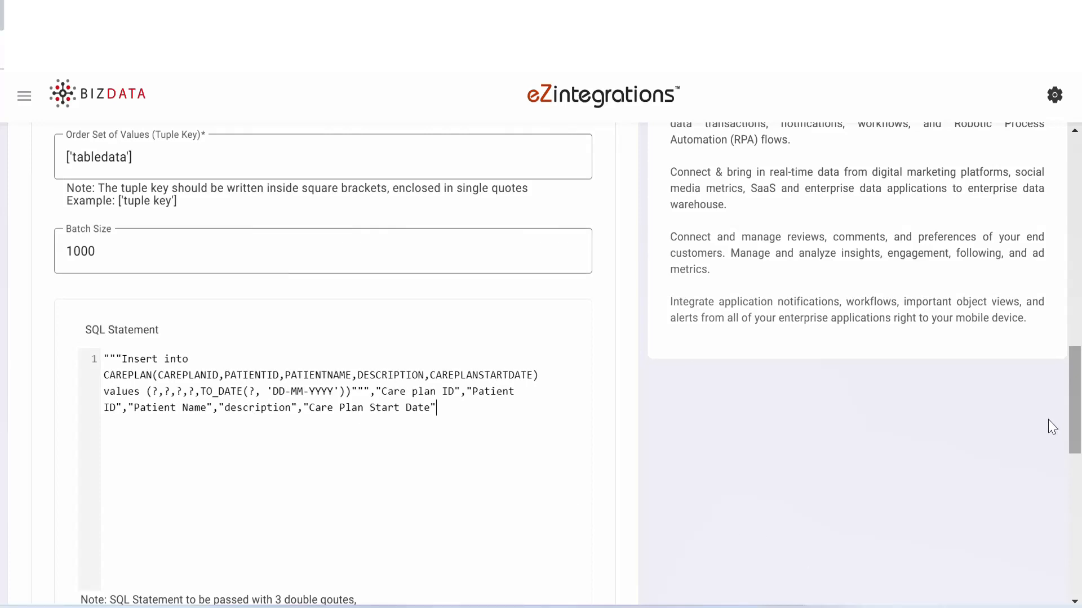
- Proceed to the Summary stage, name the bridge eMDs Care Plan to Oracle DB and describe it as "Retrieves careplan data from eMDs."
{"action": "left_click_drag", "start_coordinate": [1078, 404], "coordinate": [1078, 545]}
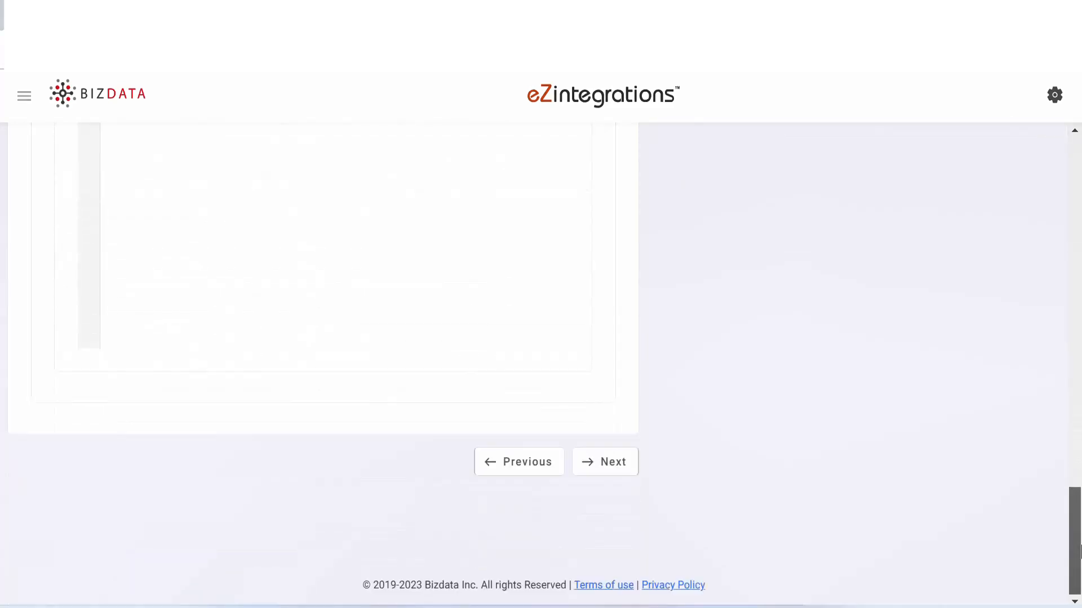
{"action": "left_click", "coordinate": [612, 470]}
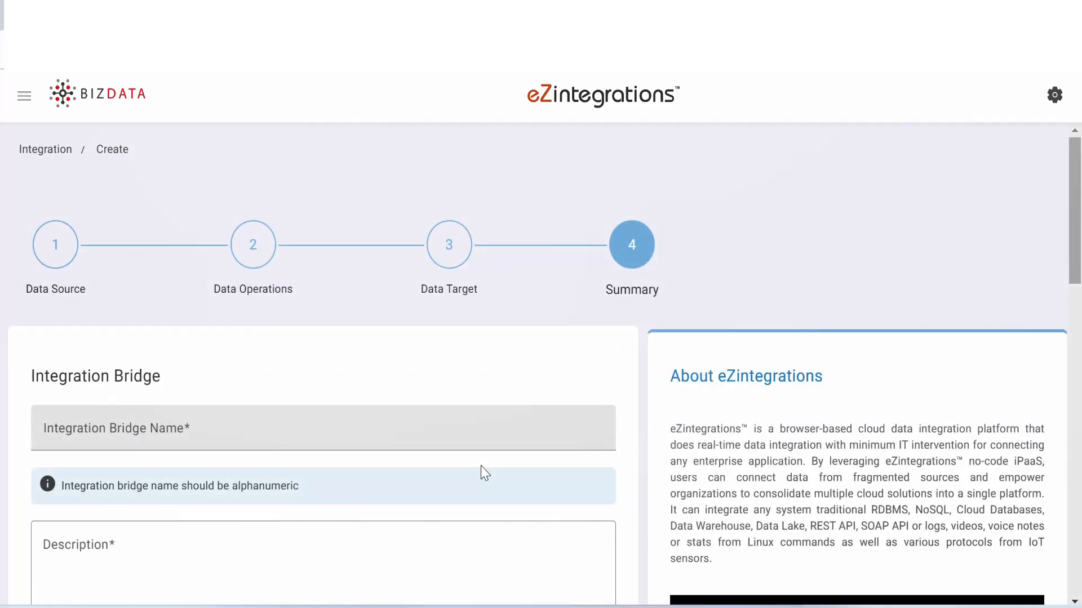
{"action": "left_click", "coordinate": [380, 430]}
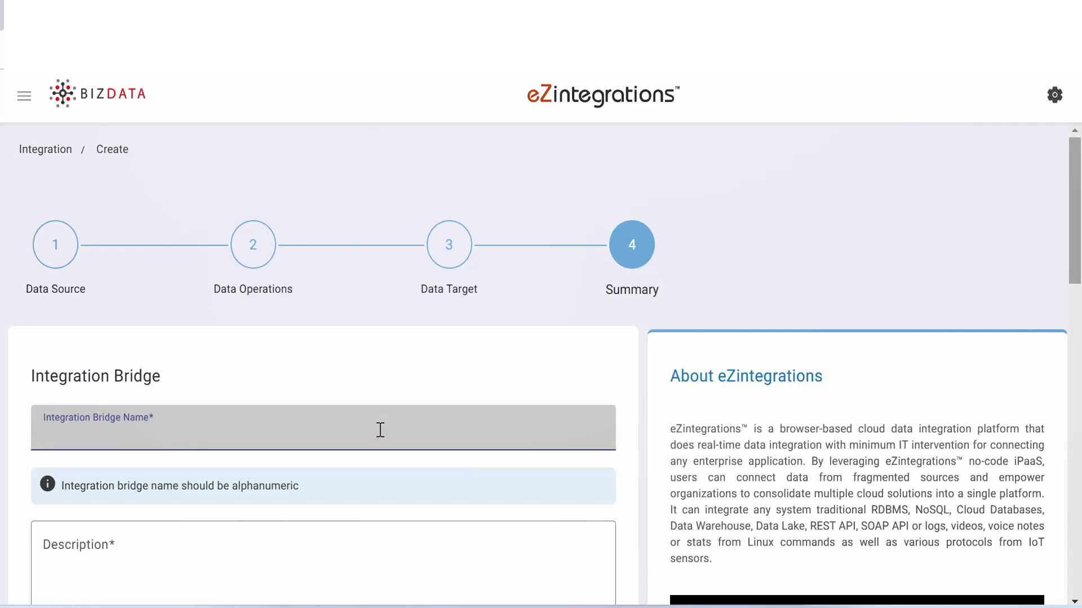
{"action": "type", "text": "eMDs Care Plan to Oracle"}
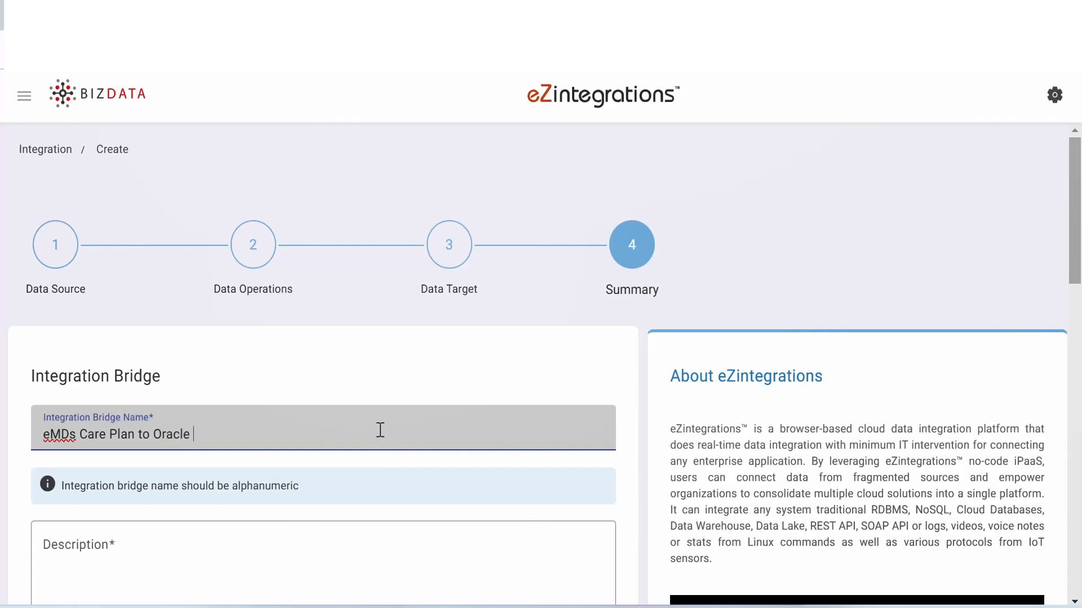
{"action": "type", "text": "DB"}
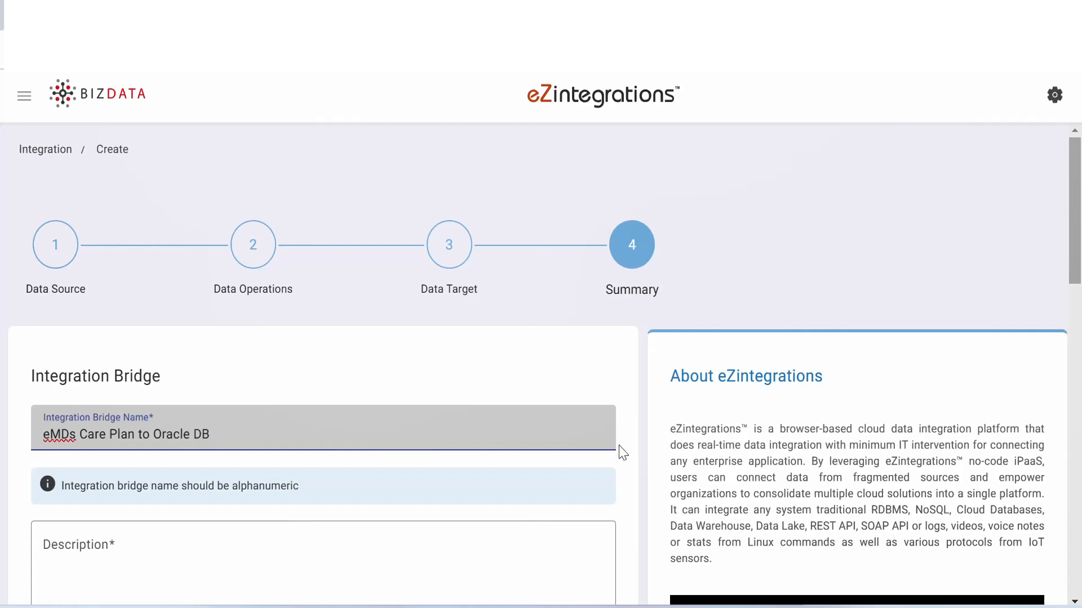
{"action": "left_click", "coordinate": [272, 550]}
{"action": "type", "text": "Retrieves careplan data from eMDs."}
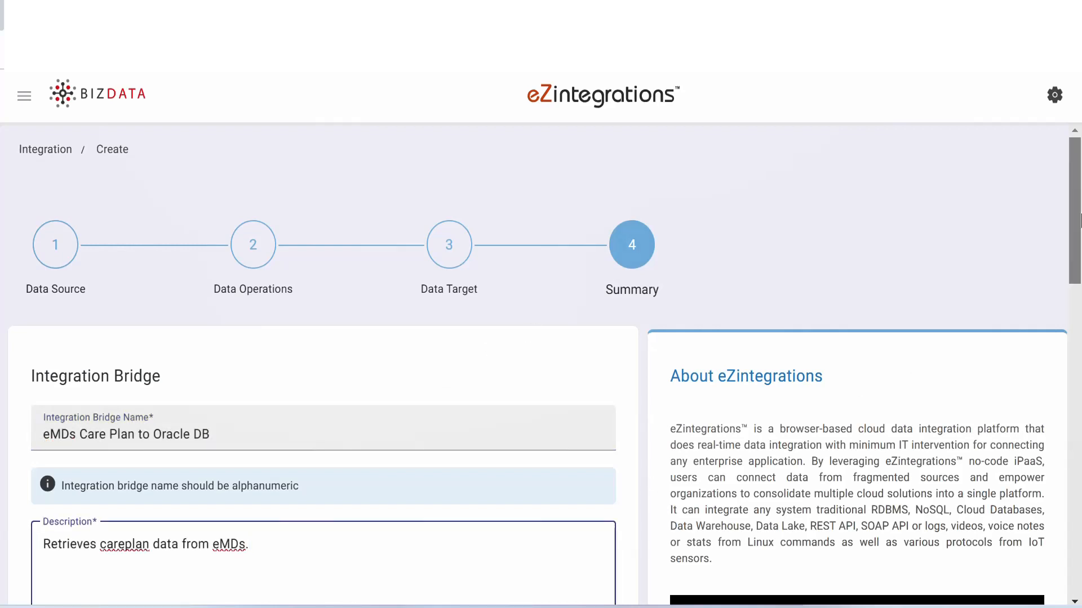
{"action": "left_click_drag", "start_coordinate": [1080, 216], "coordinate": [1080, 401]}
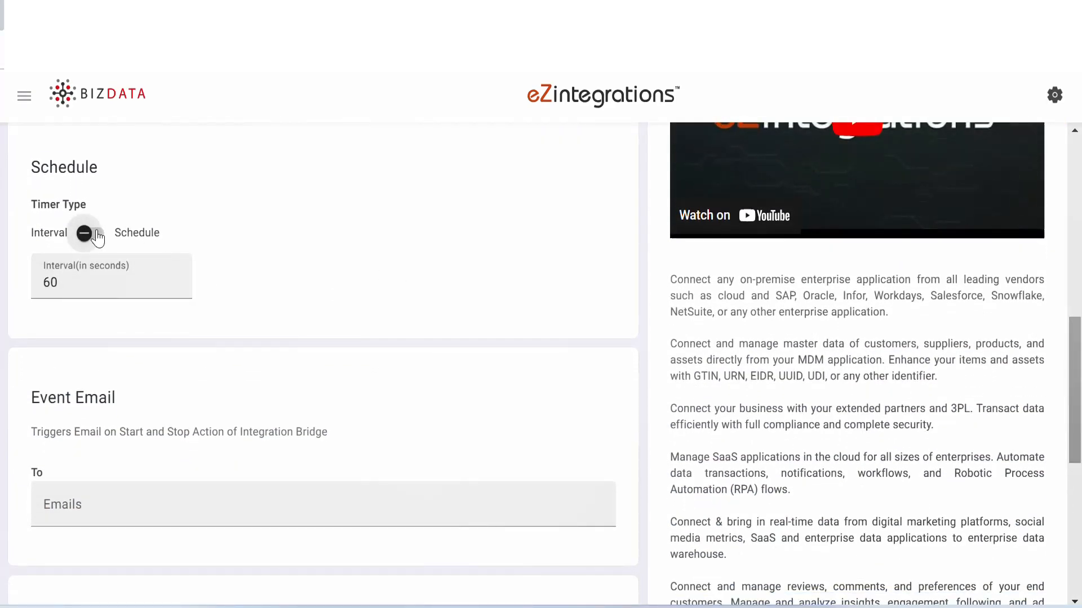
{"action": "left_click", "coordinate": [92, 235]}
{"action": "left_click", "coordinate": [79, 279]}
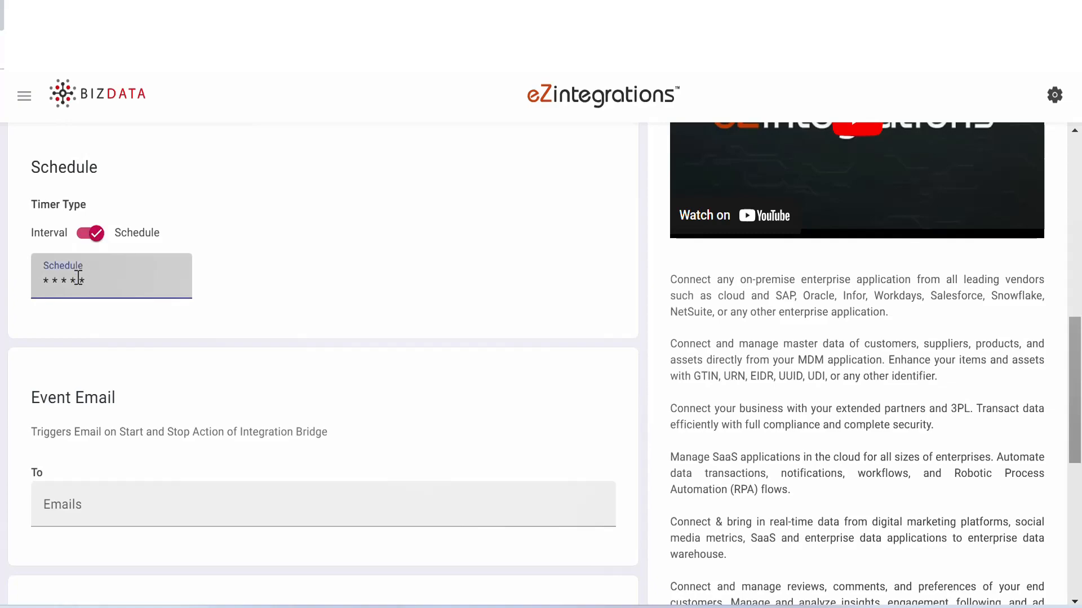
{"action": "left_click", "coordinate": [79, 279]}
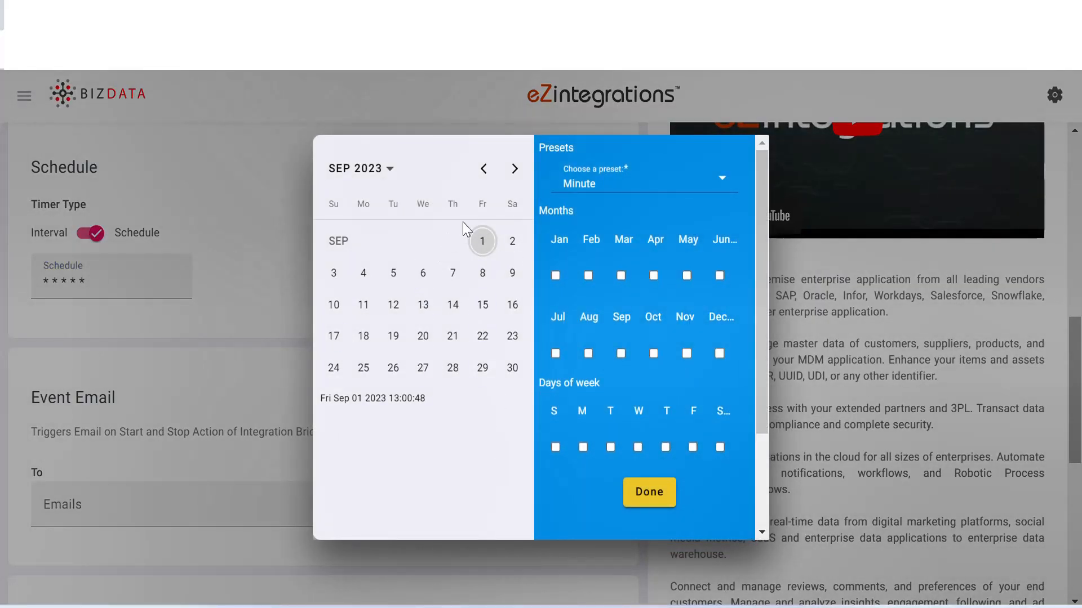
{"action": "left_click", "coordinate": [275, 215]}
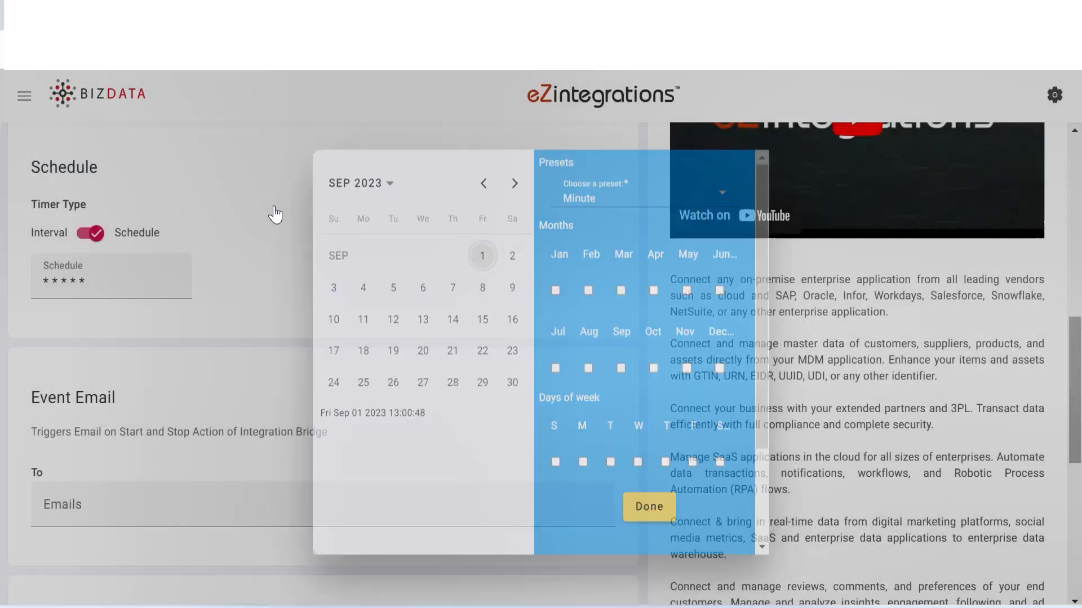
{"action": "left_click", "coordinate": [83, 240]}
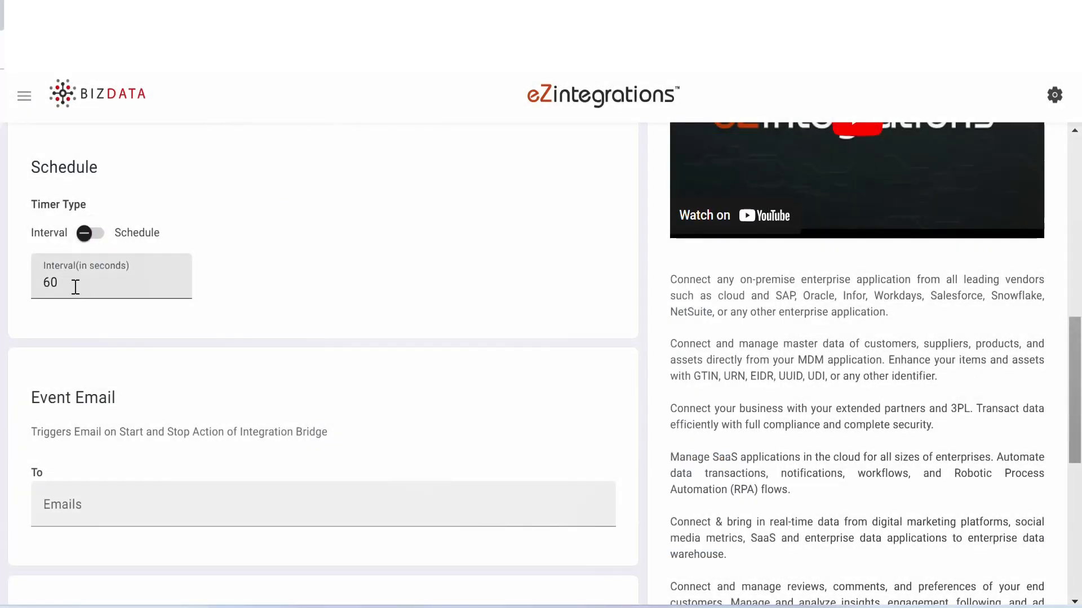
- Set the timer interval to 6000 seconds and submit the integration bridge
{"action": "left_click", "coordinate": [73, 290]}
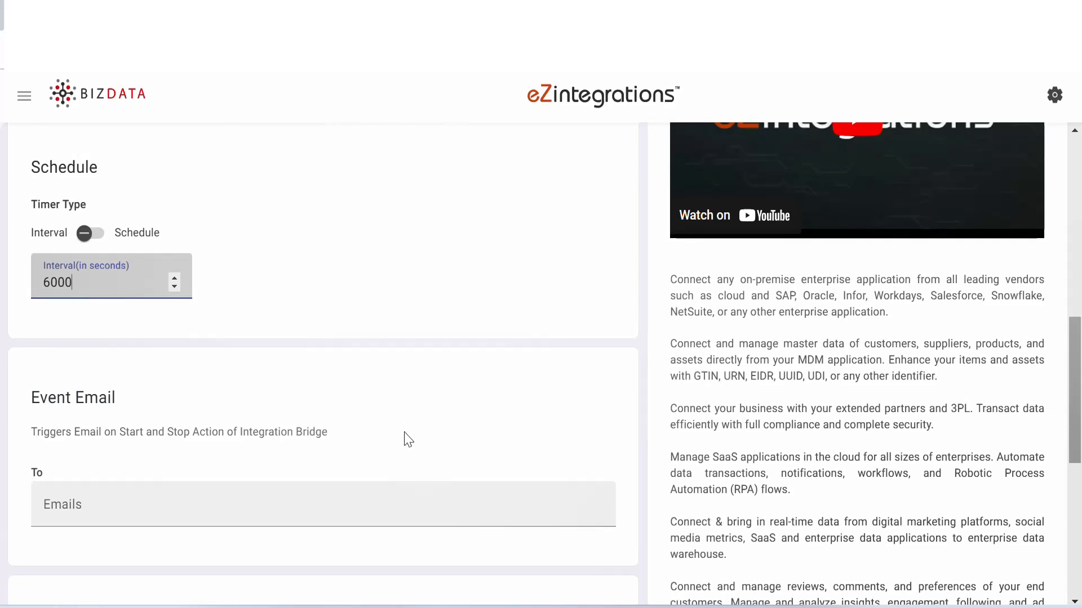
{"action": "left_click_drag", "start_coordinate": [1075, 352], "coordinate": [1080, 471]}
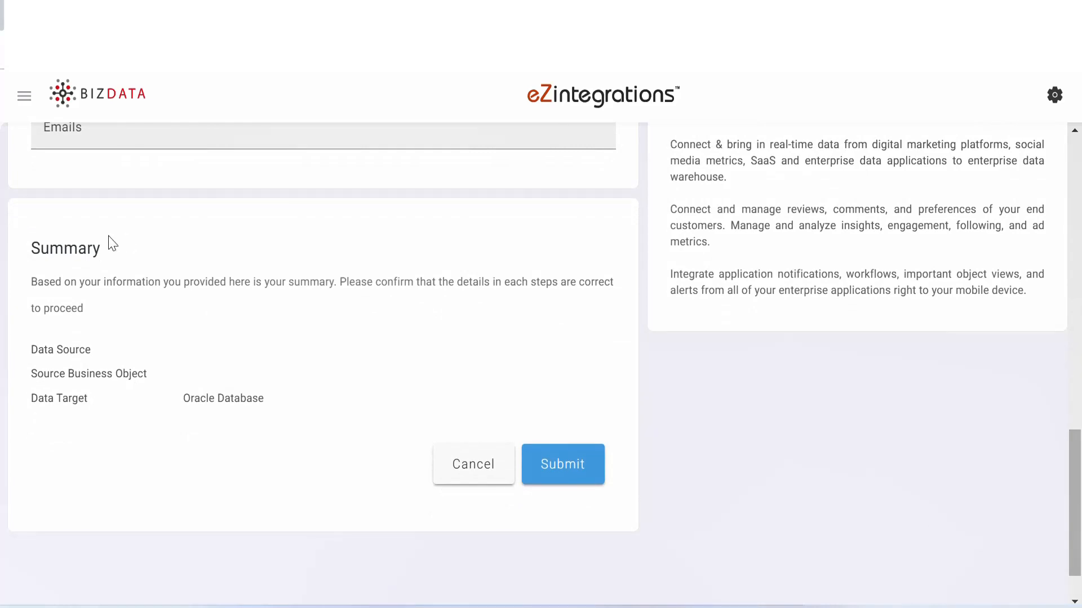
{"action": "left_click", "coordinate": [563, 472]}
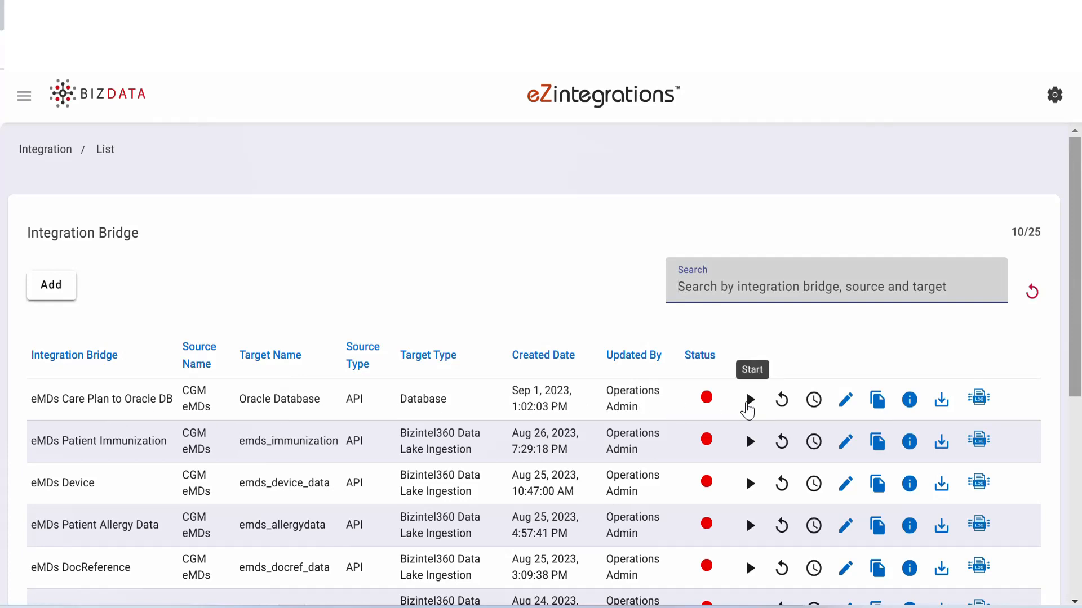
- Start the eMDs Care Plan to Oracle DB bridge and open its live streaming logs
{"action": "left_click", "coordinate": [747, 404]}
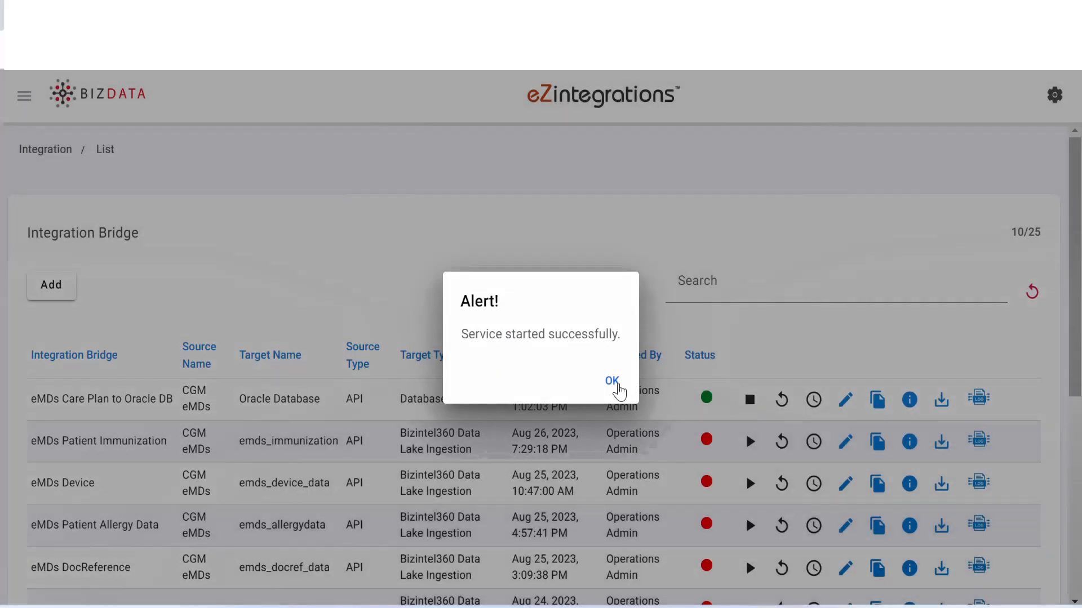
{"action": "left_click", "coordinate": [613, 382]}
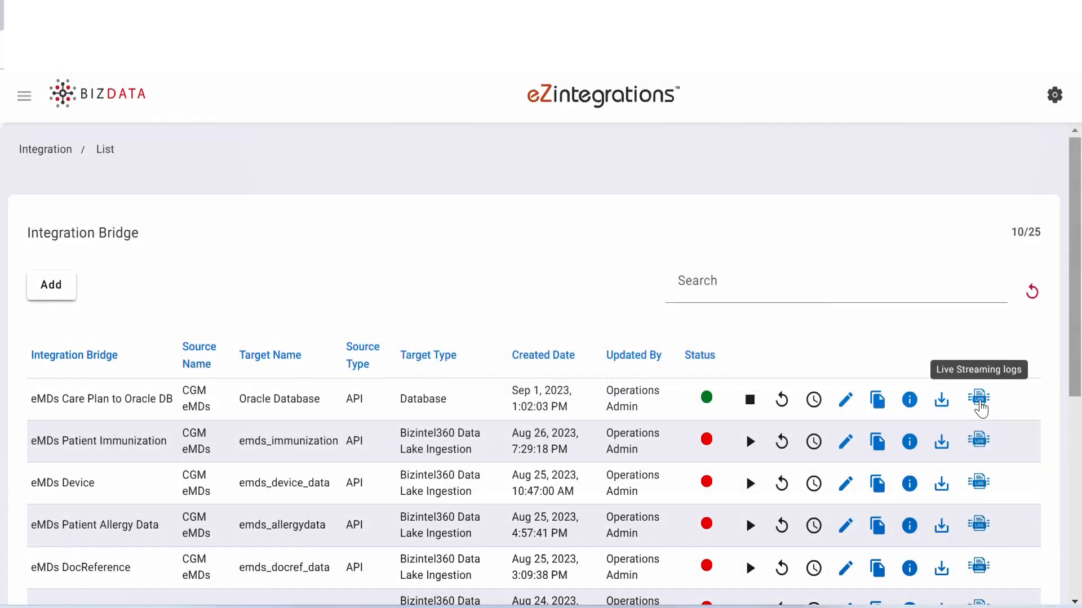
{"action": "left_click", "coordinate": [979, 399]}
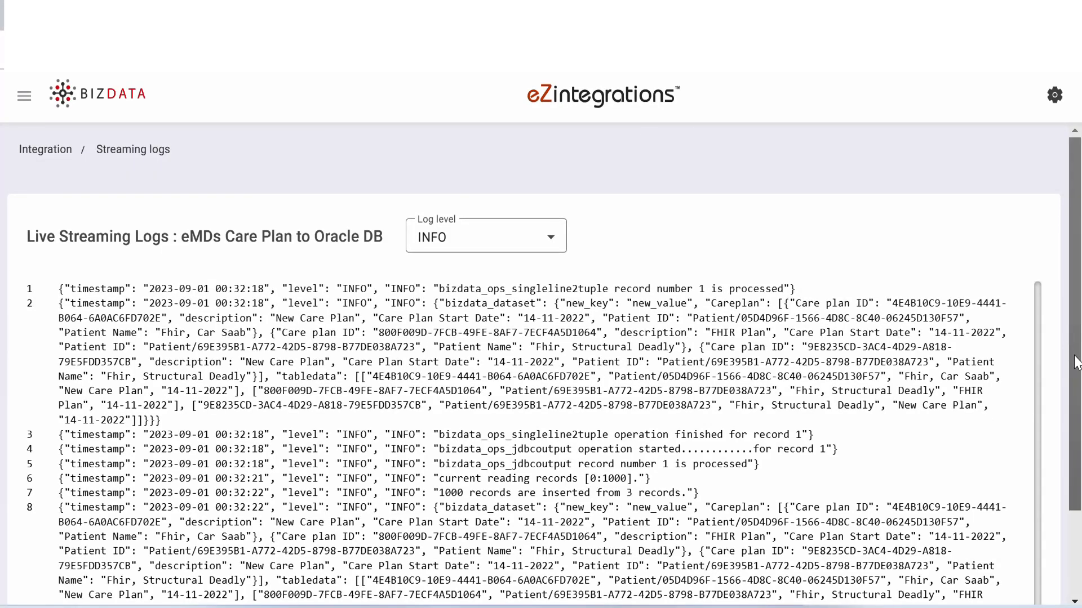
{"action": "left_click", "coordinate": [1072, 544]}
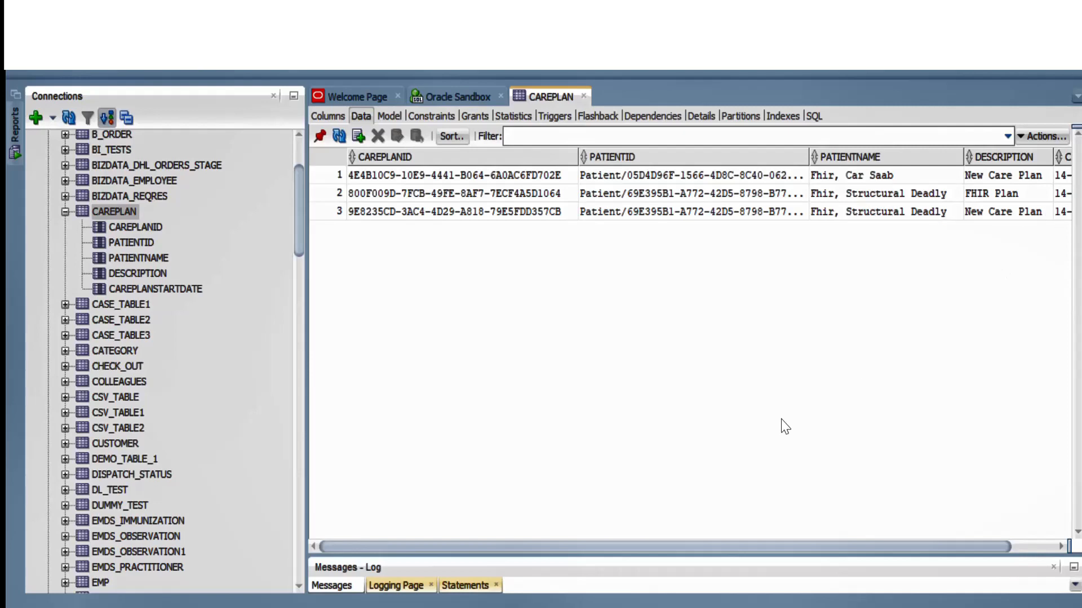
- Switch to Oracle SQL Developer and examine the CAREPLAN table's data through to its start date column
{"action": "left_click_drag", "start_coordinate": [718, 546], "coordinate": [796, 545]}
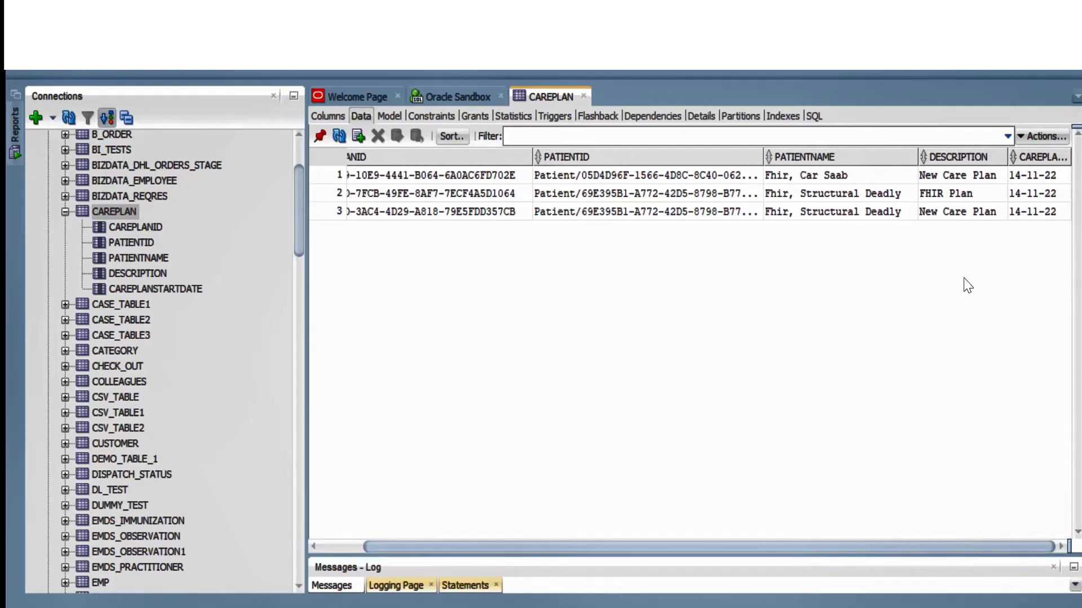